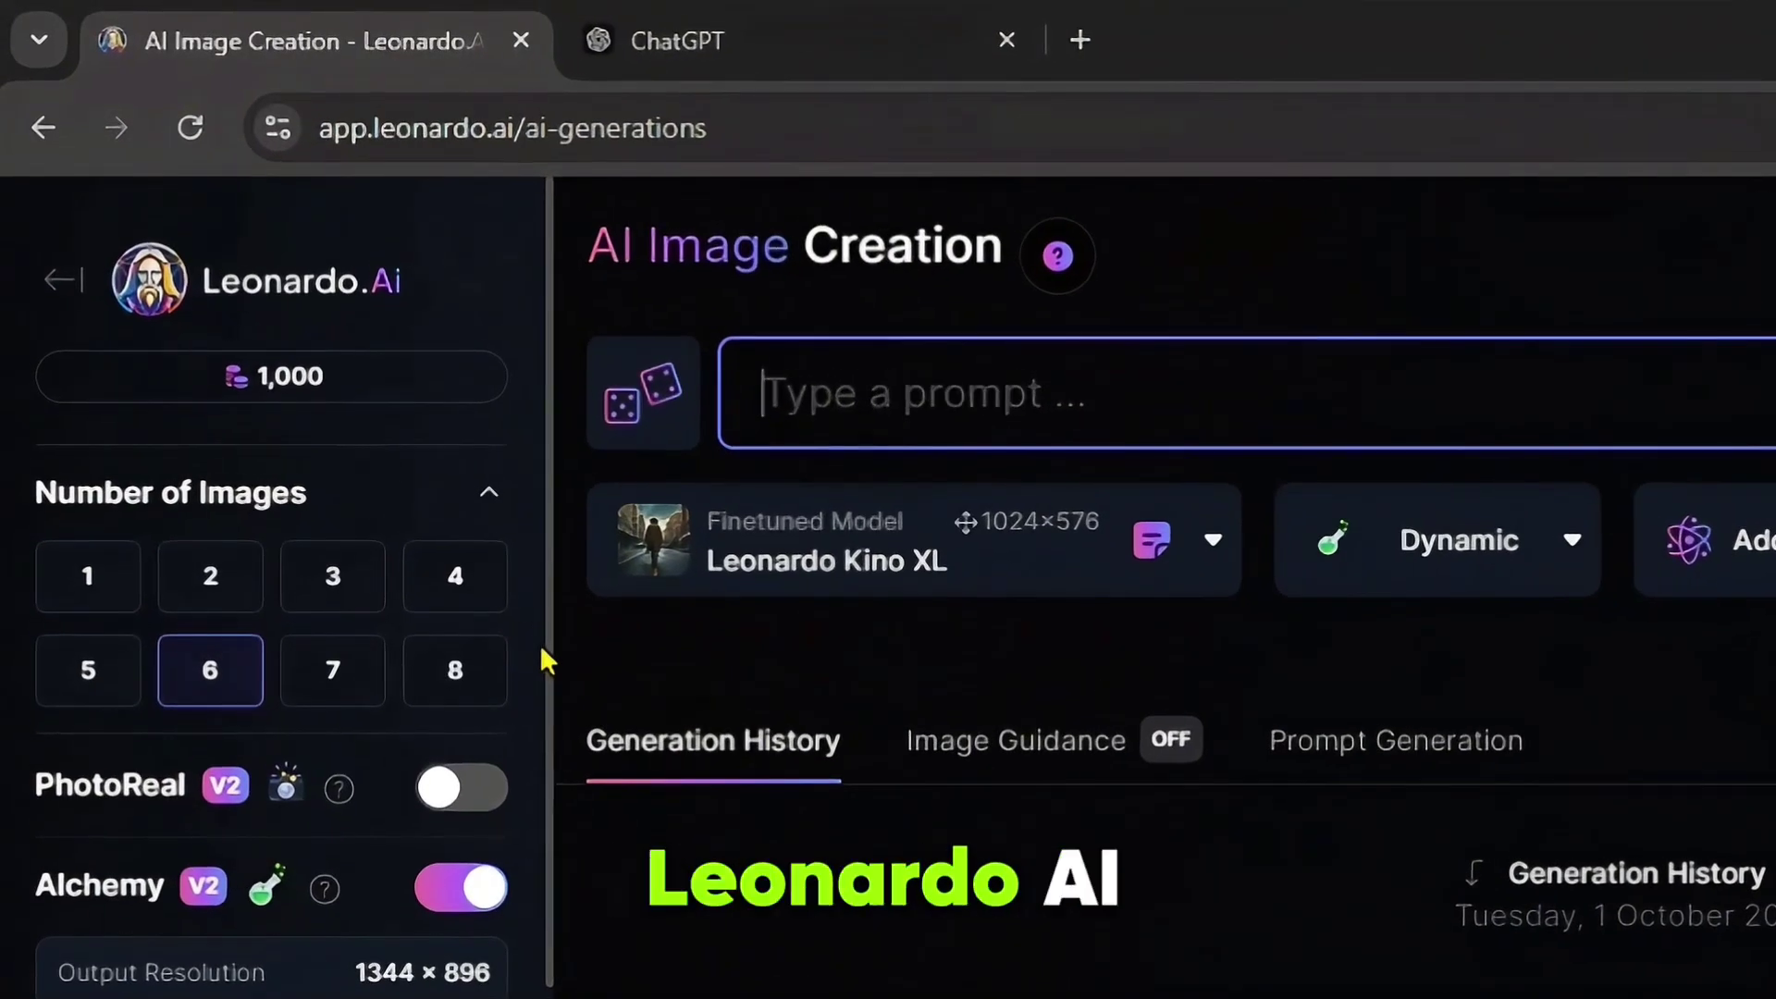
# - Turn on PhotoReal and set the image aspect ratio to 1:1
pyautogui.moveTo(540, 644); pyautogui.dragTo(540, 657)
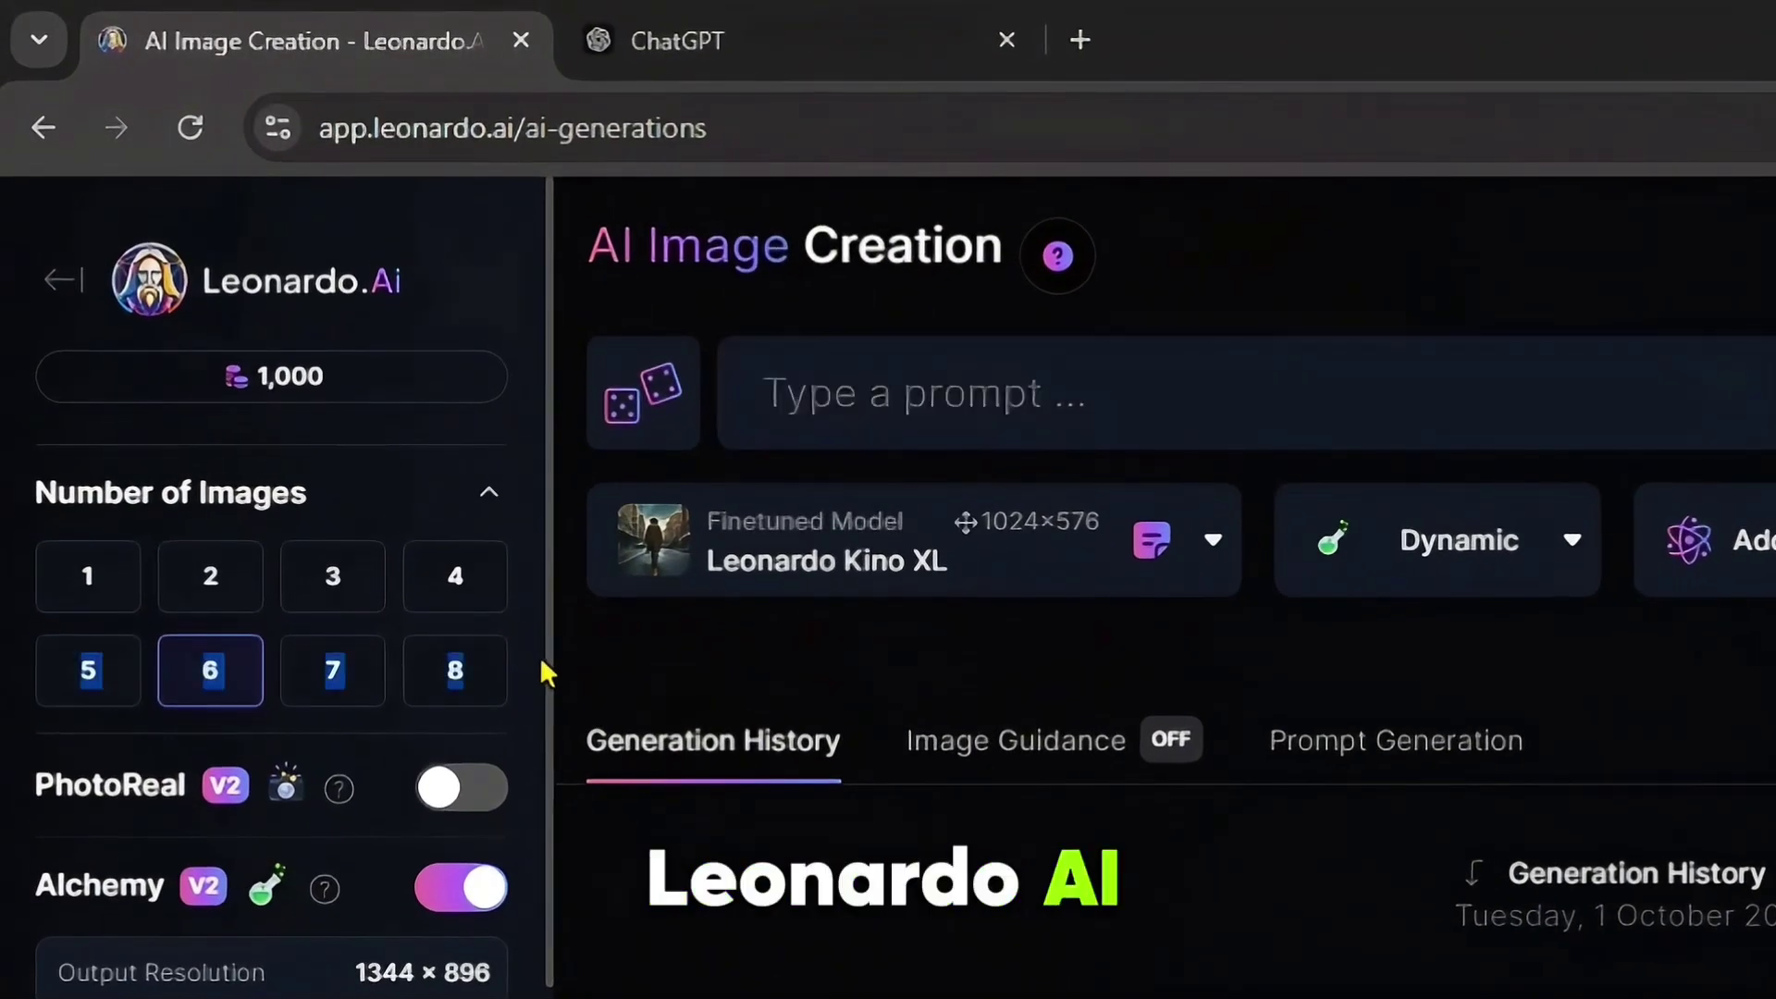
pyautogui.scroll(-2, 553, 684)
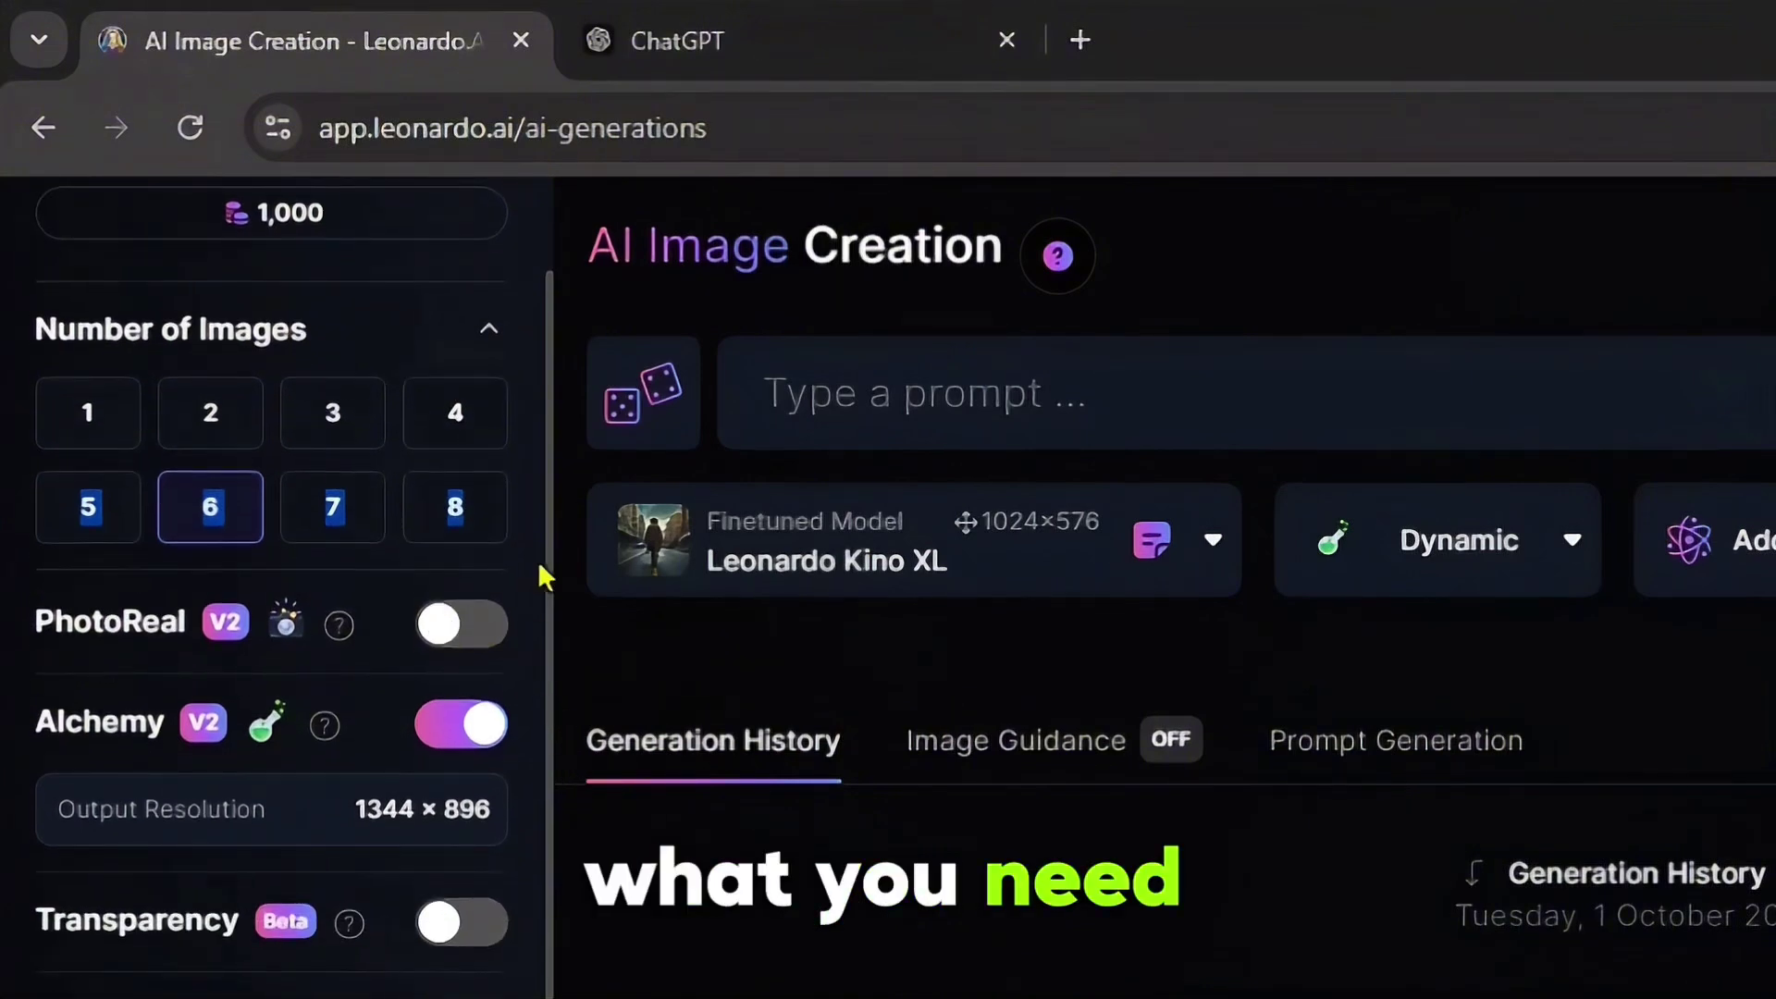
pyautogui.click(463, 629)
pyautogui.scroll(-10, 555, 647)
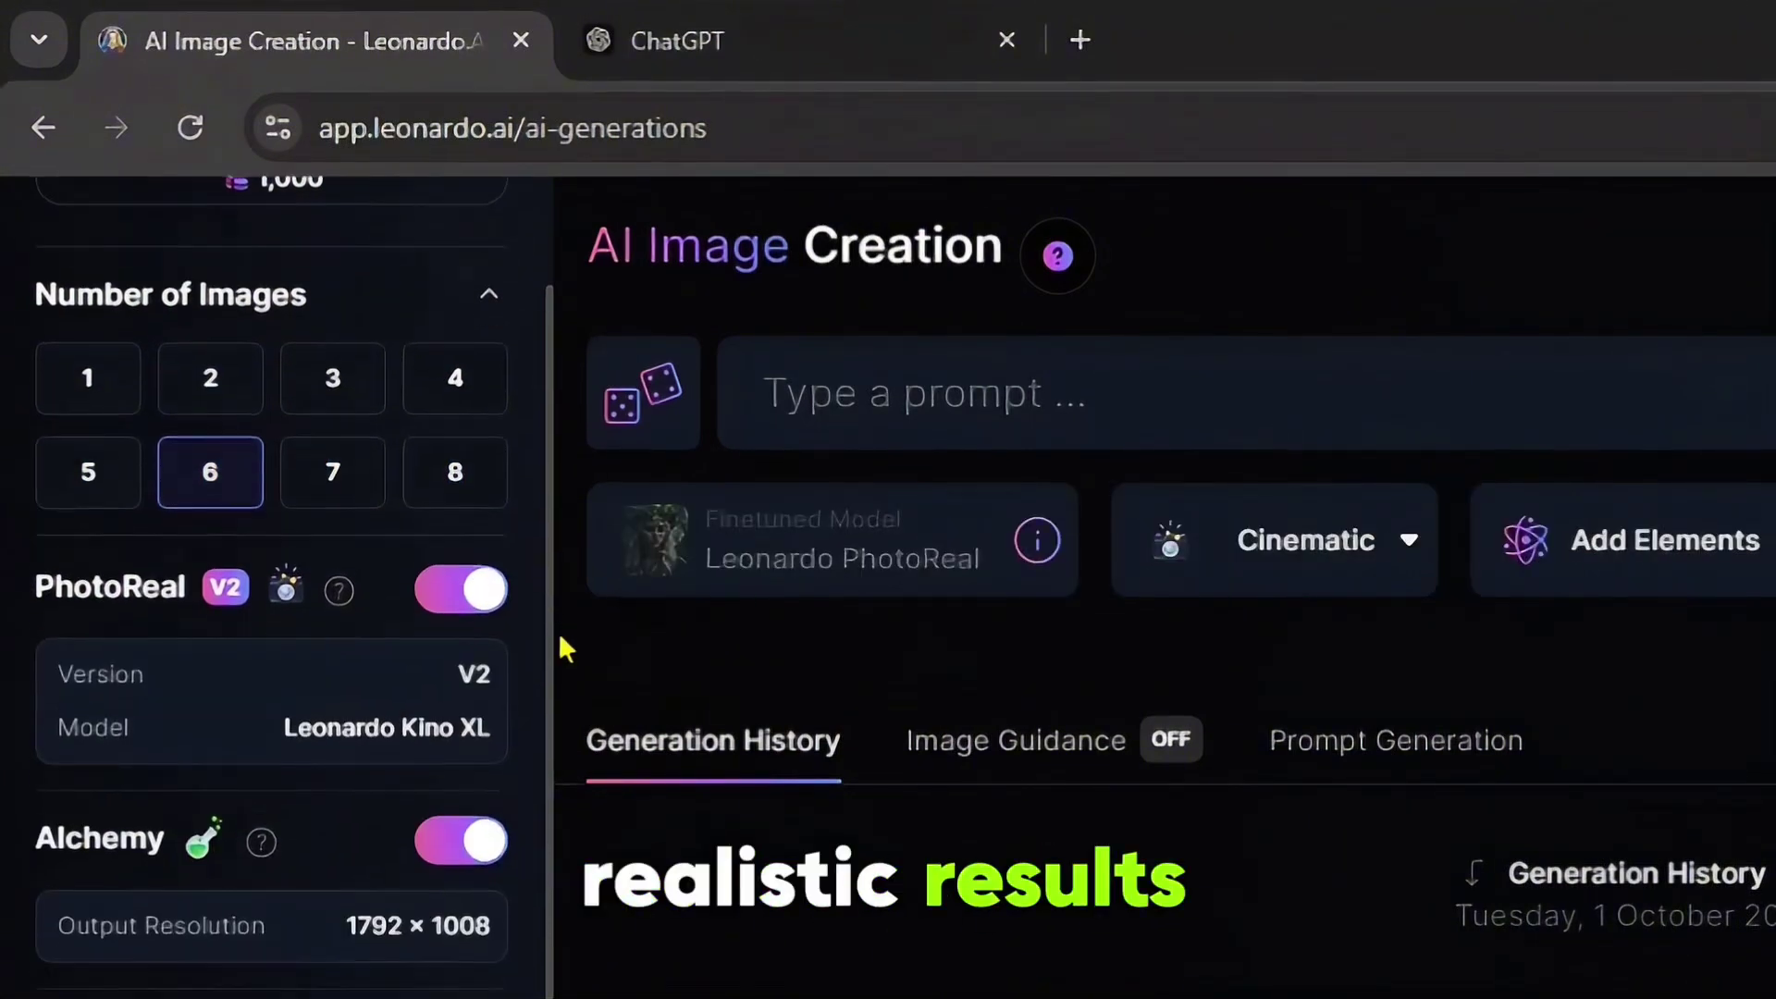
pyautogui.click(454, 818)
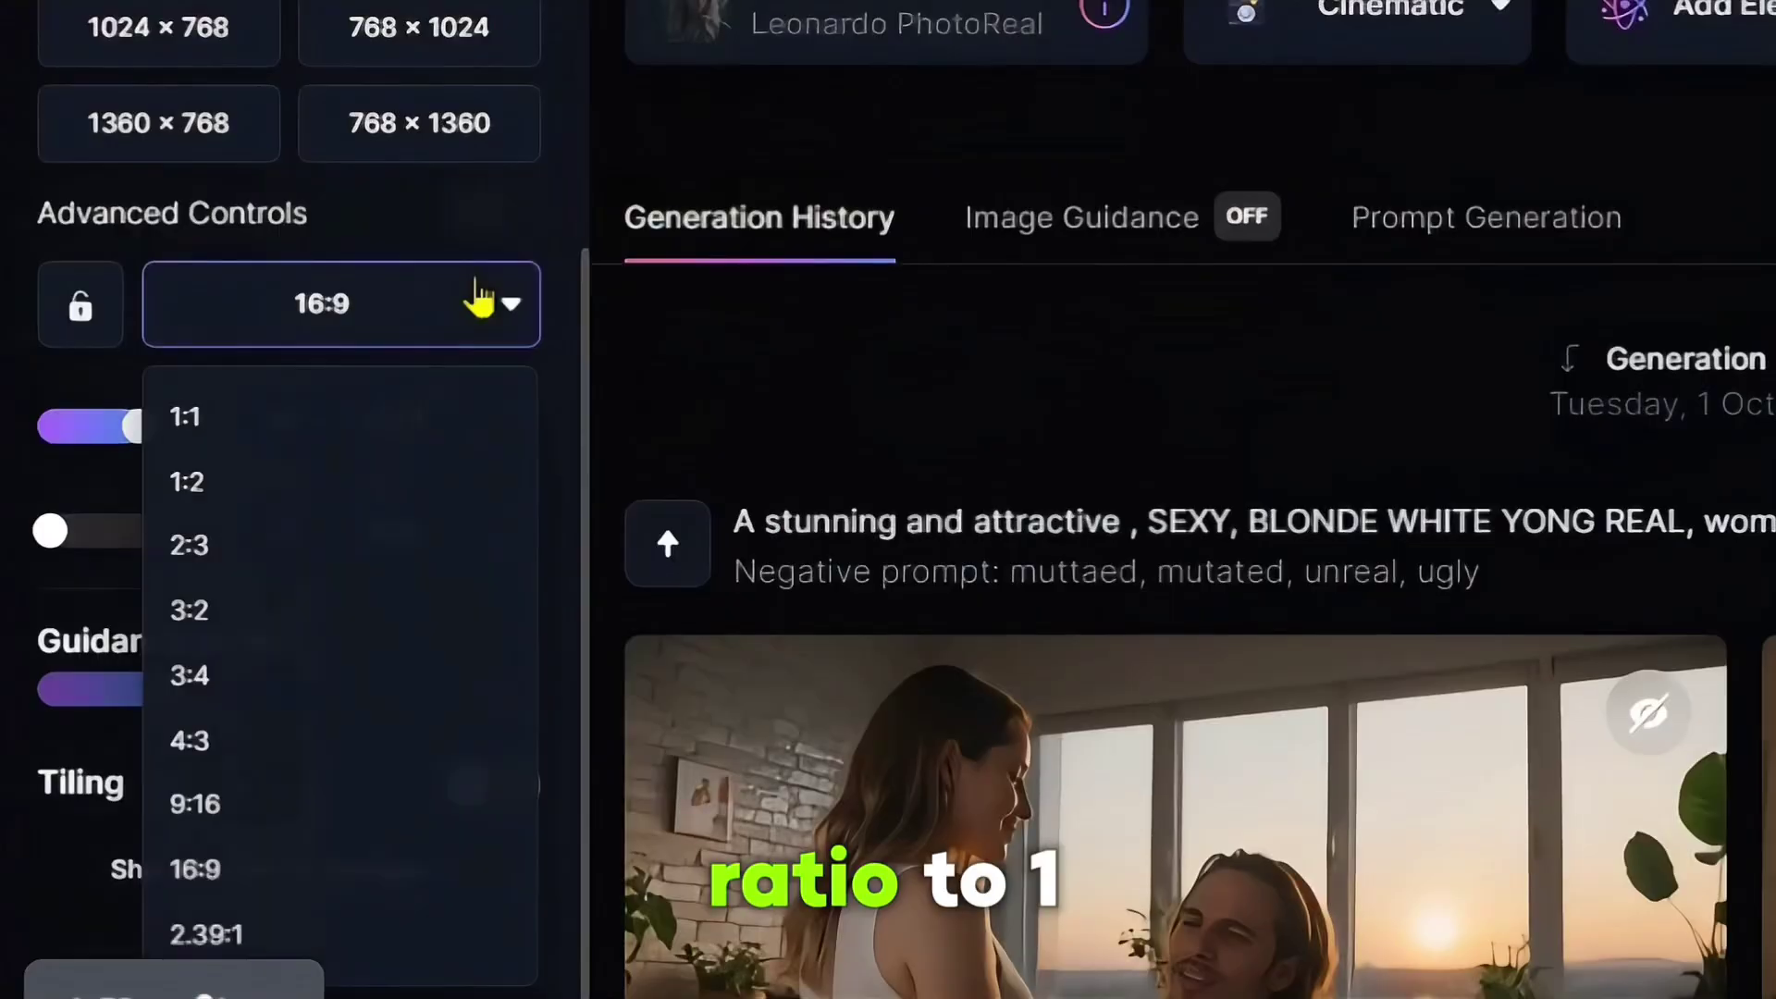
pyautogui.click(215, 430)
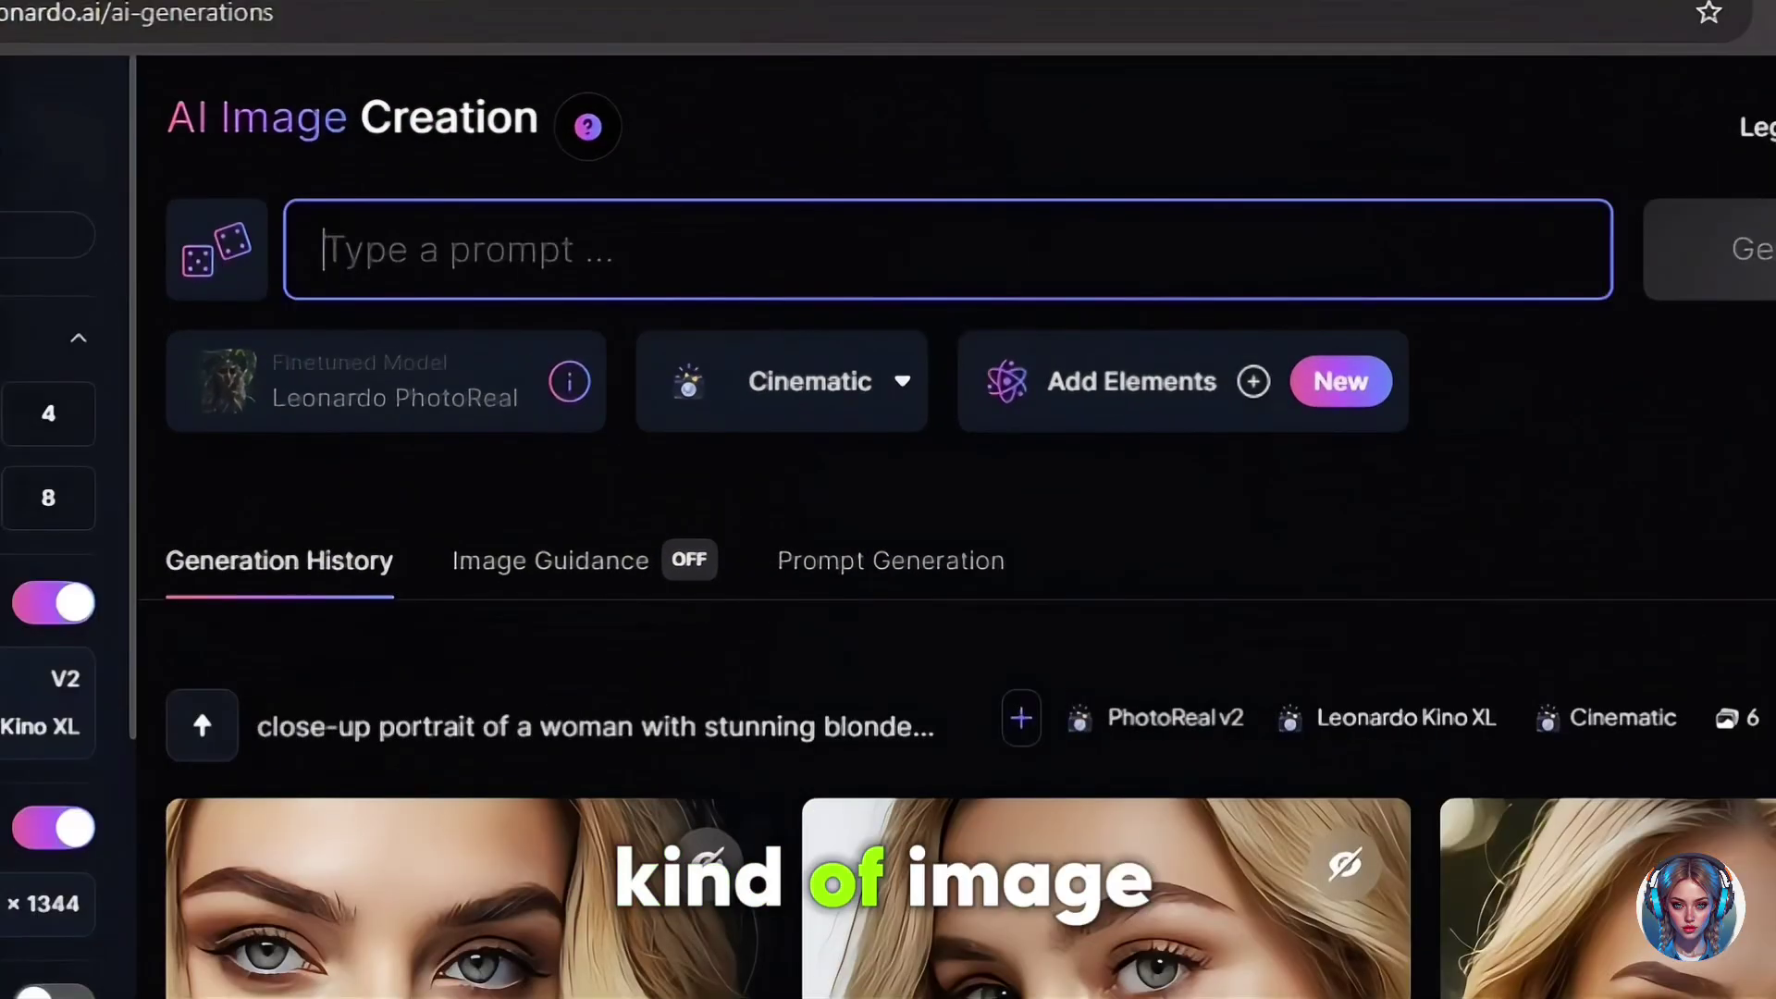
# - Generate images from the prompt "a gorgeous woman with blonde hair, realistic gorgeous, straight face in camera, model, influencer"
pyautogui.write('a woorgeous woman with blonde hair')
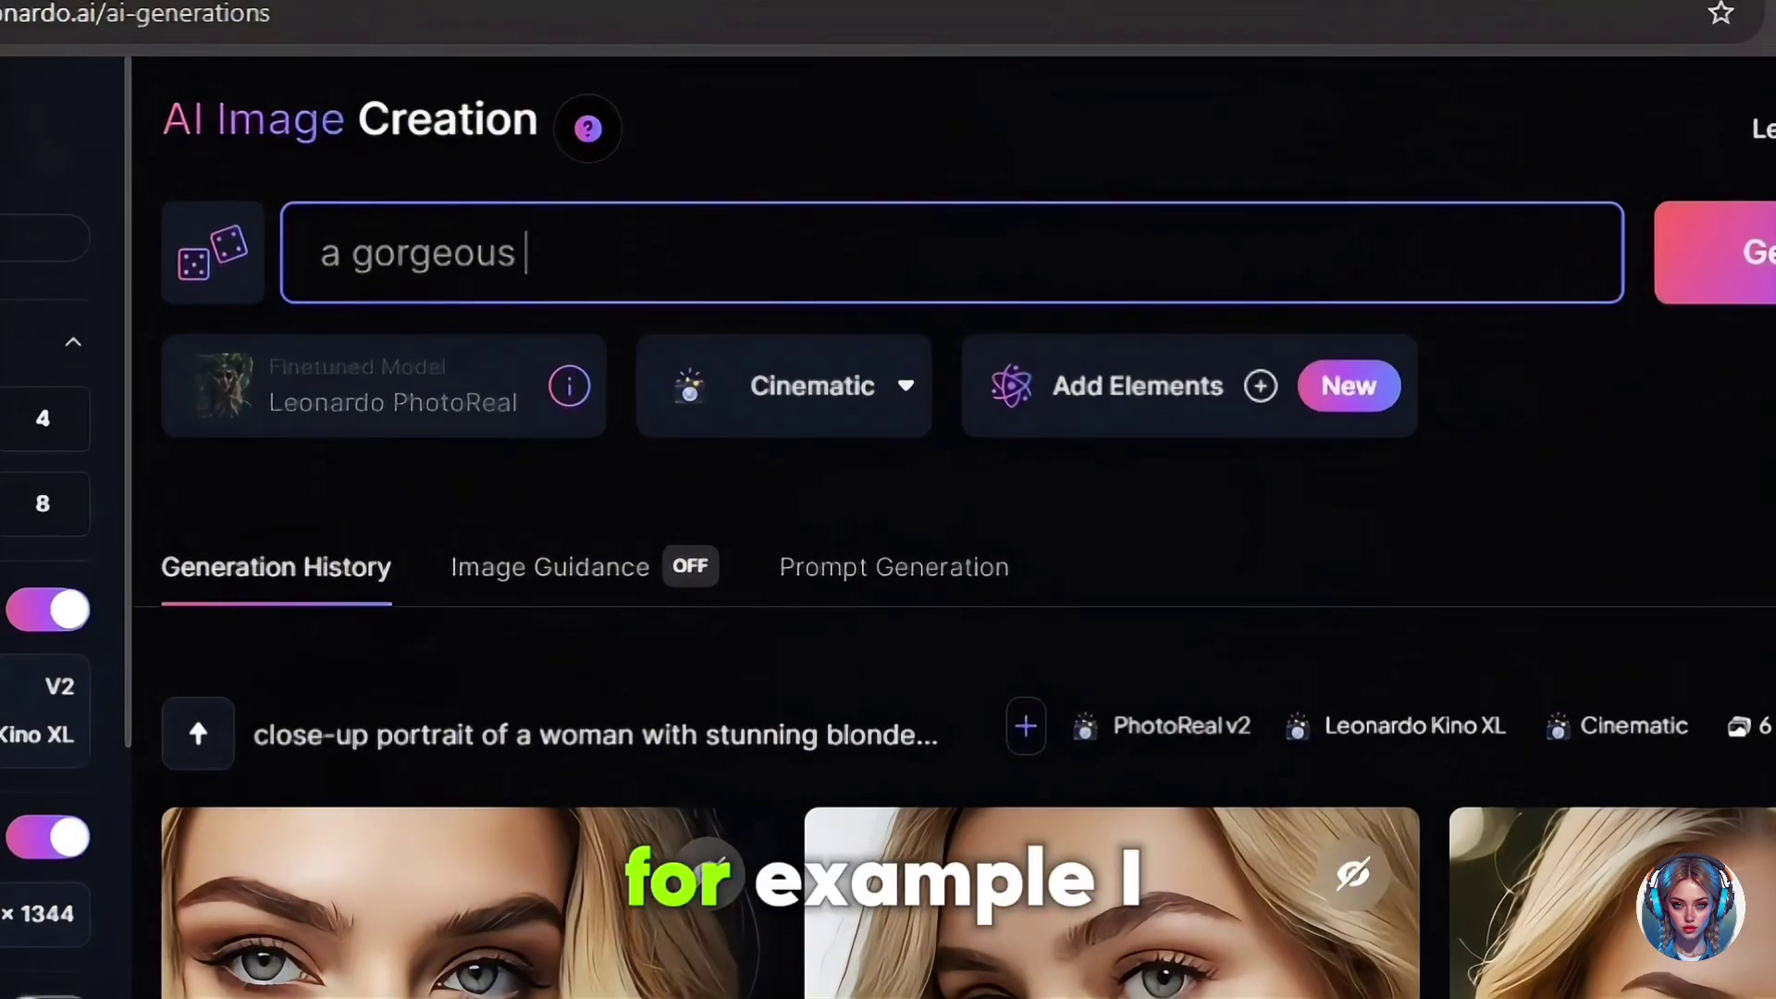
pyautogui.write(', realistic gorgeous, straight f')
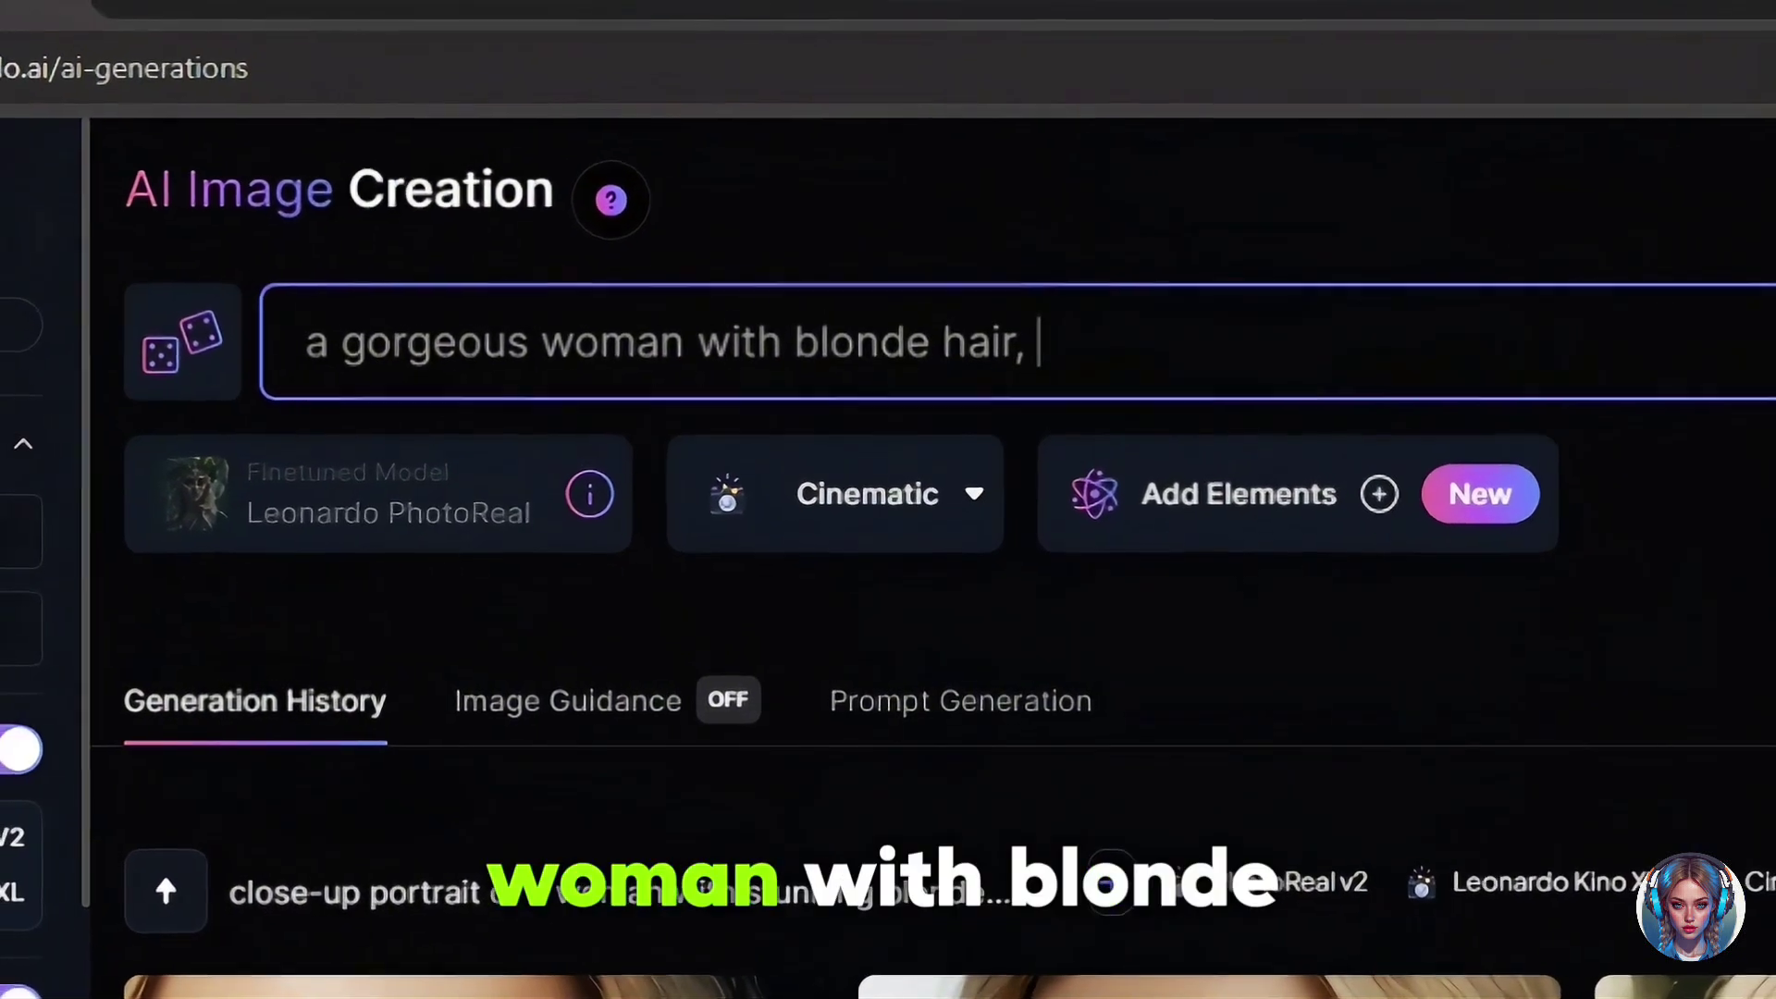
pyautogui.write('ace in camera, ')
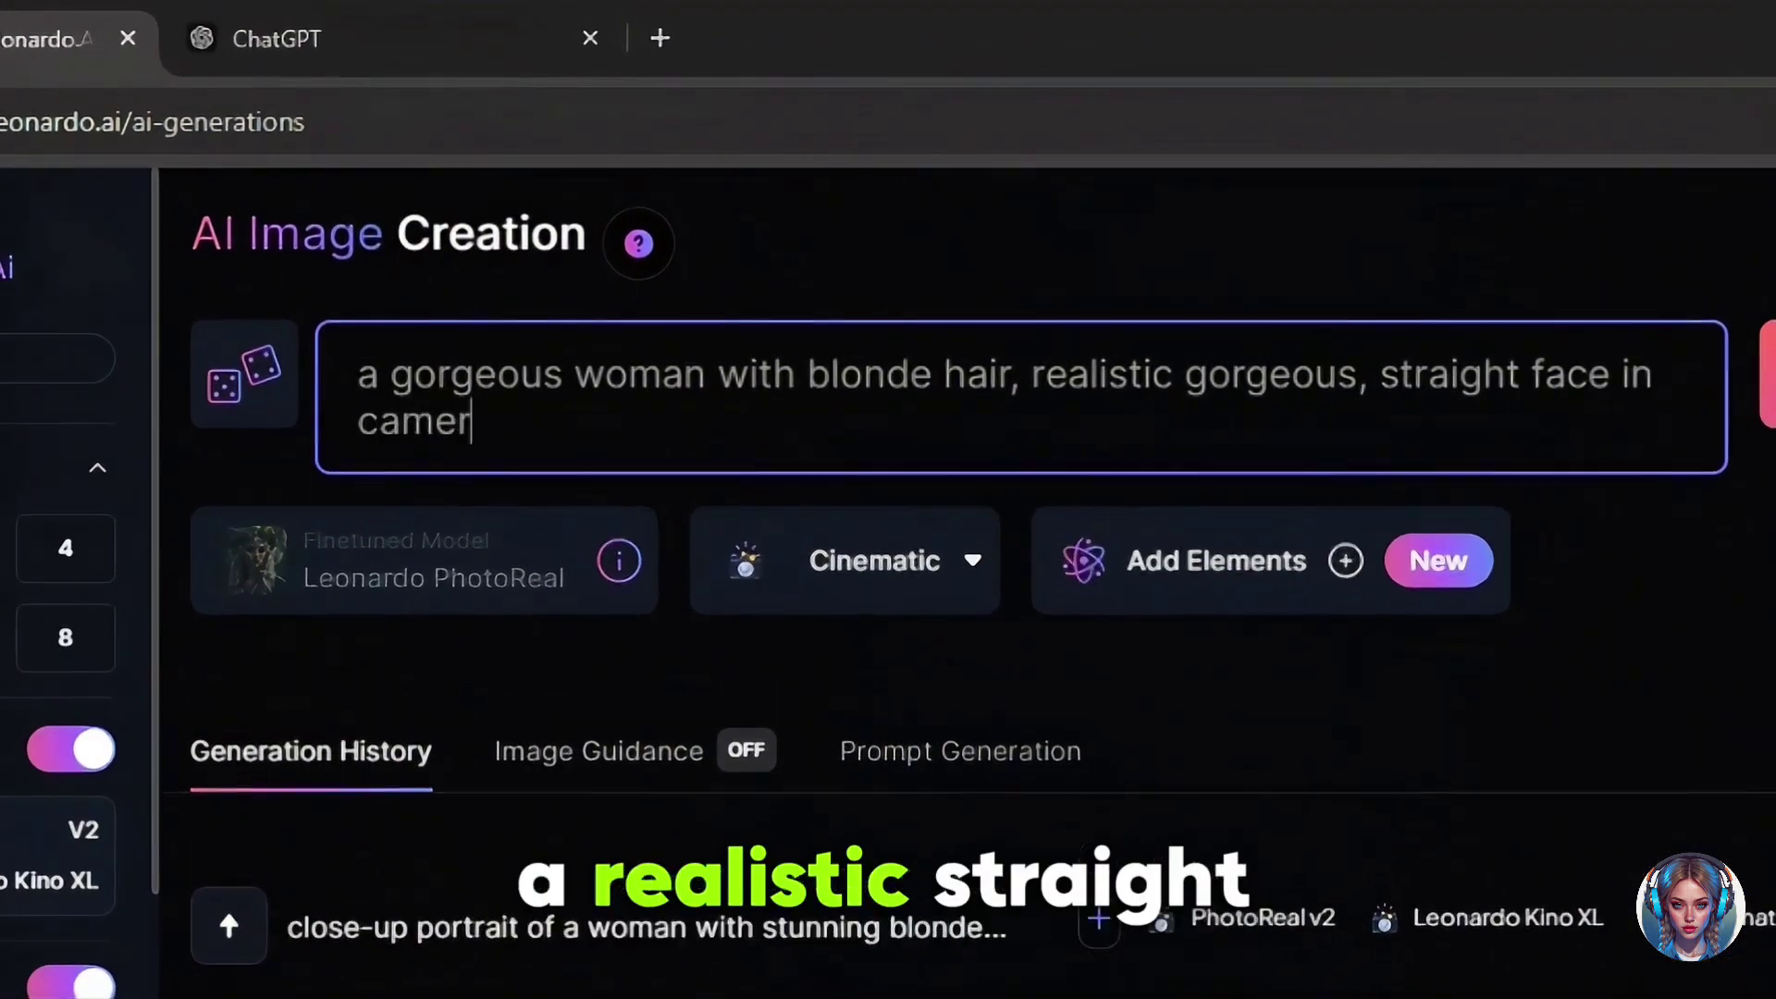
pyautogui.write('model, in')
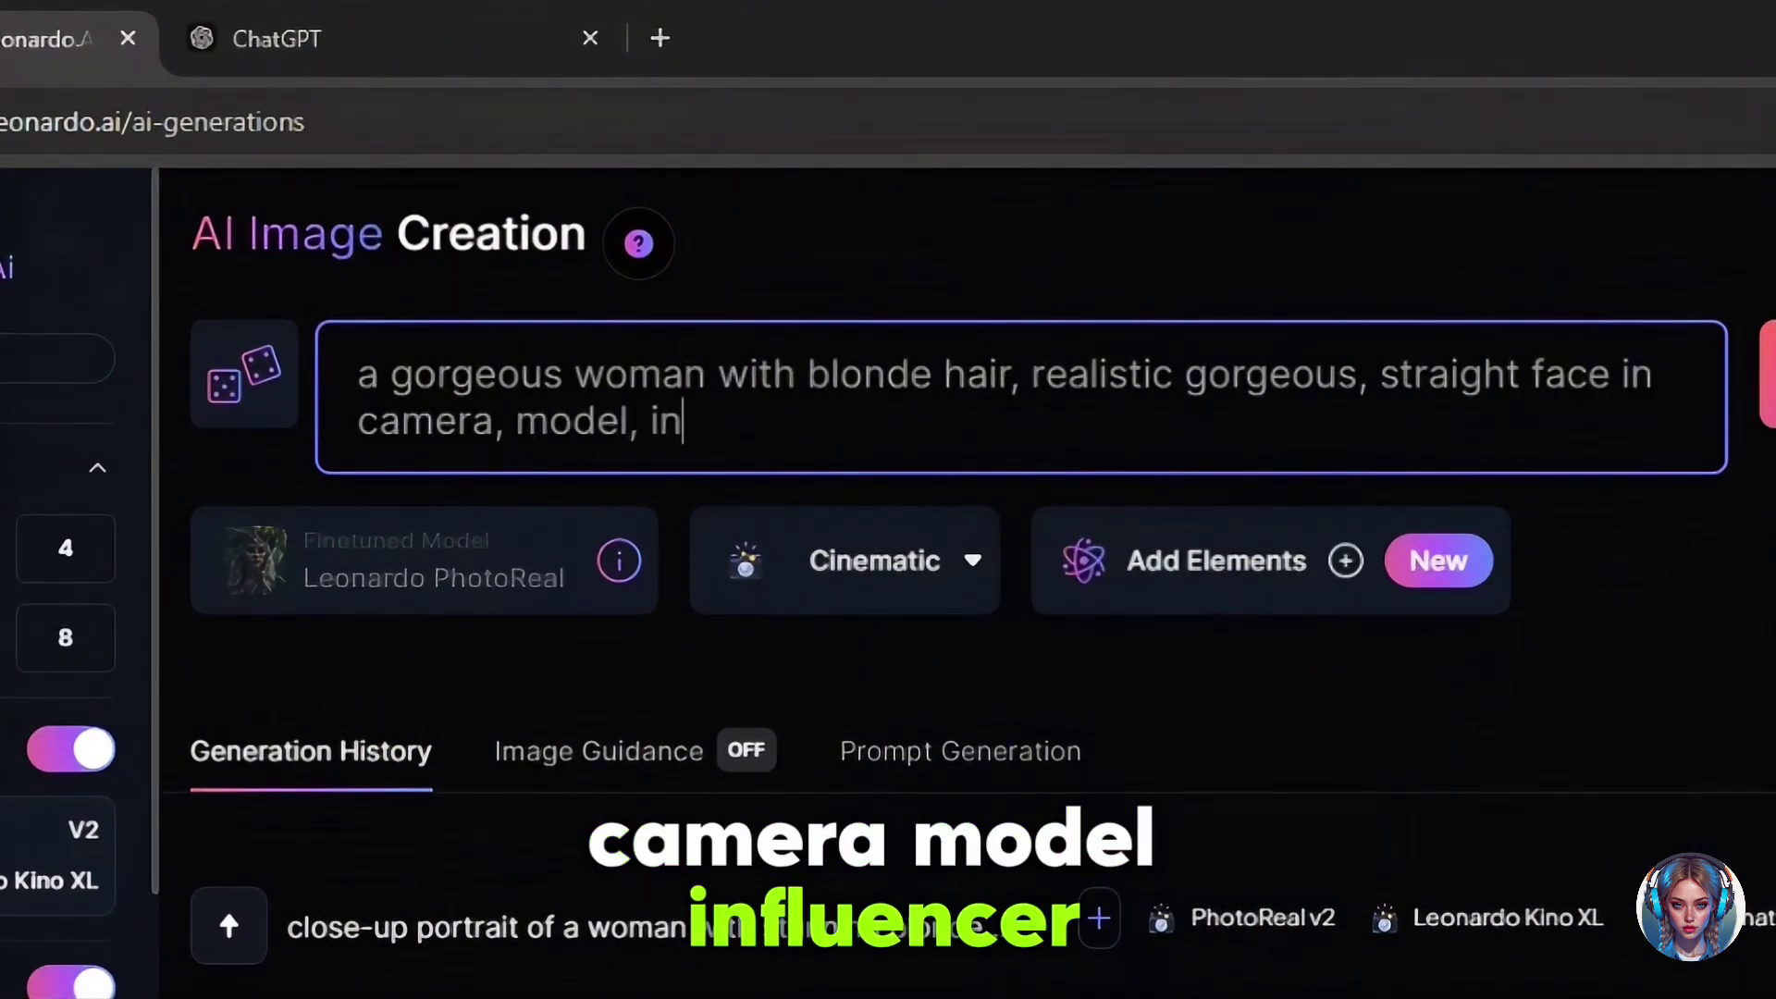
pyautogui.write('fluencer')
pyautogui.click(1585, 416)
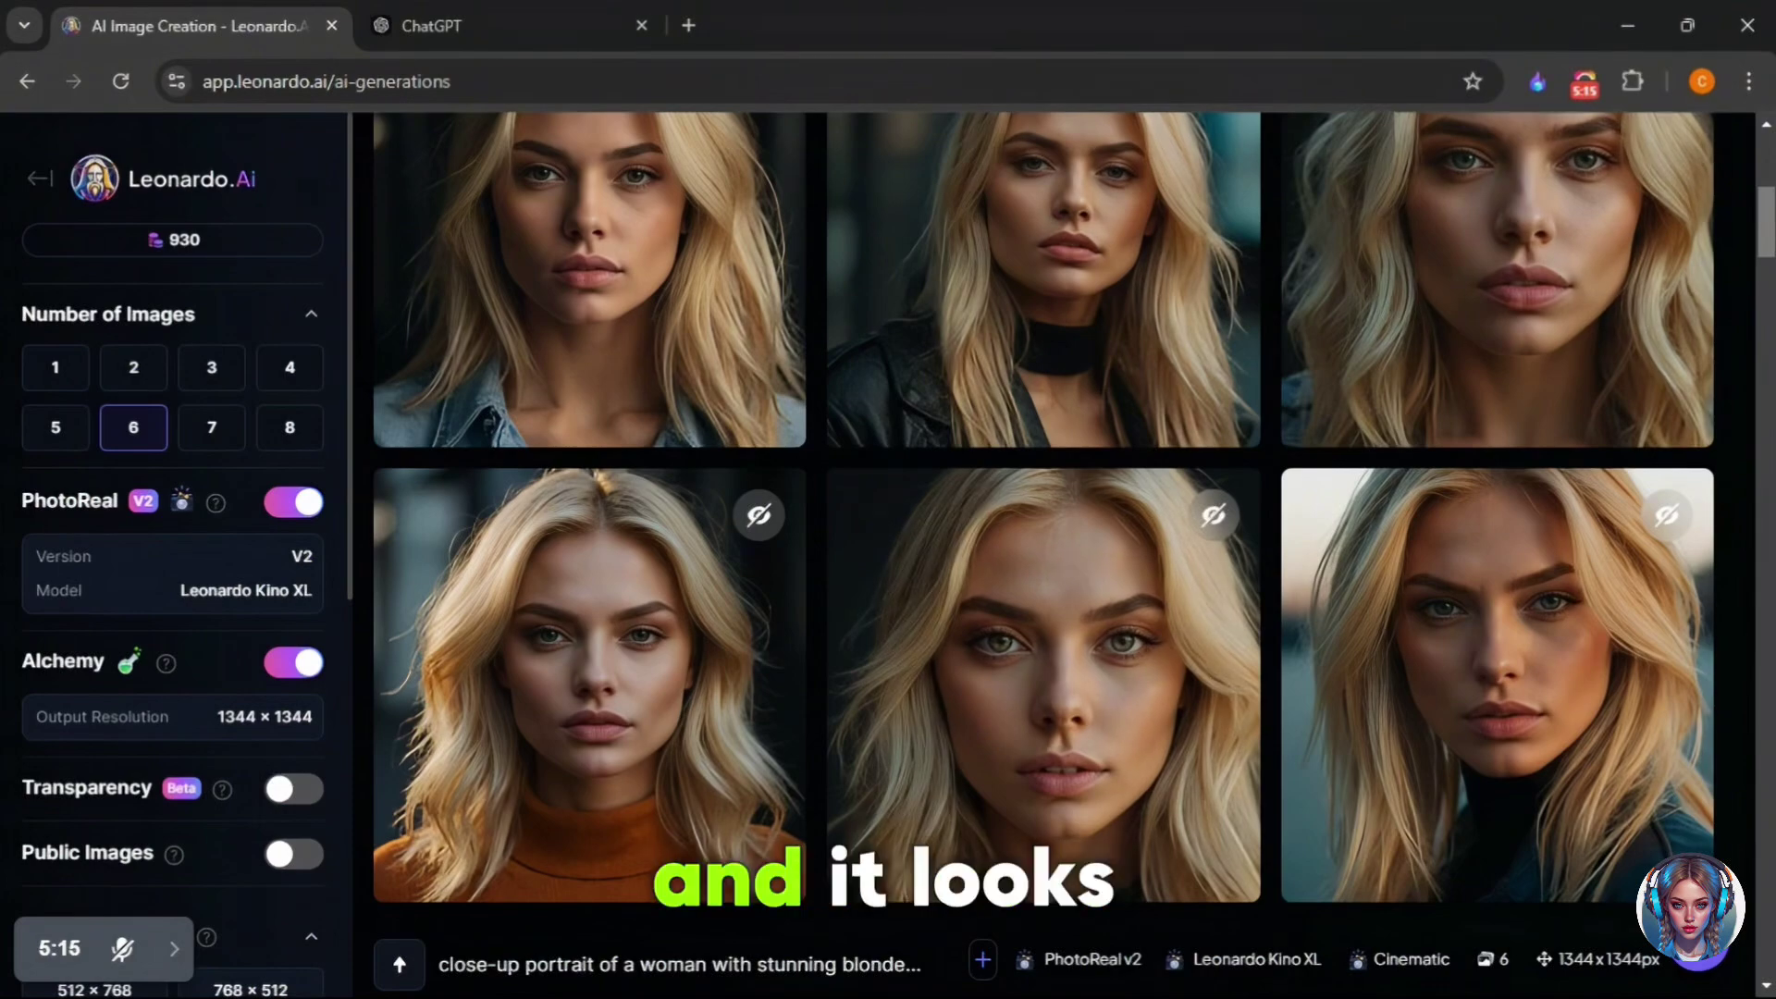
# - Review the generated portraits and change the PhotoReal model to Leonardo Vision XL
pyautogui.scroll(3, 541, 327)
pyautogui.scroll(-3, 541, 328)
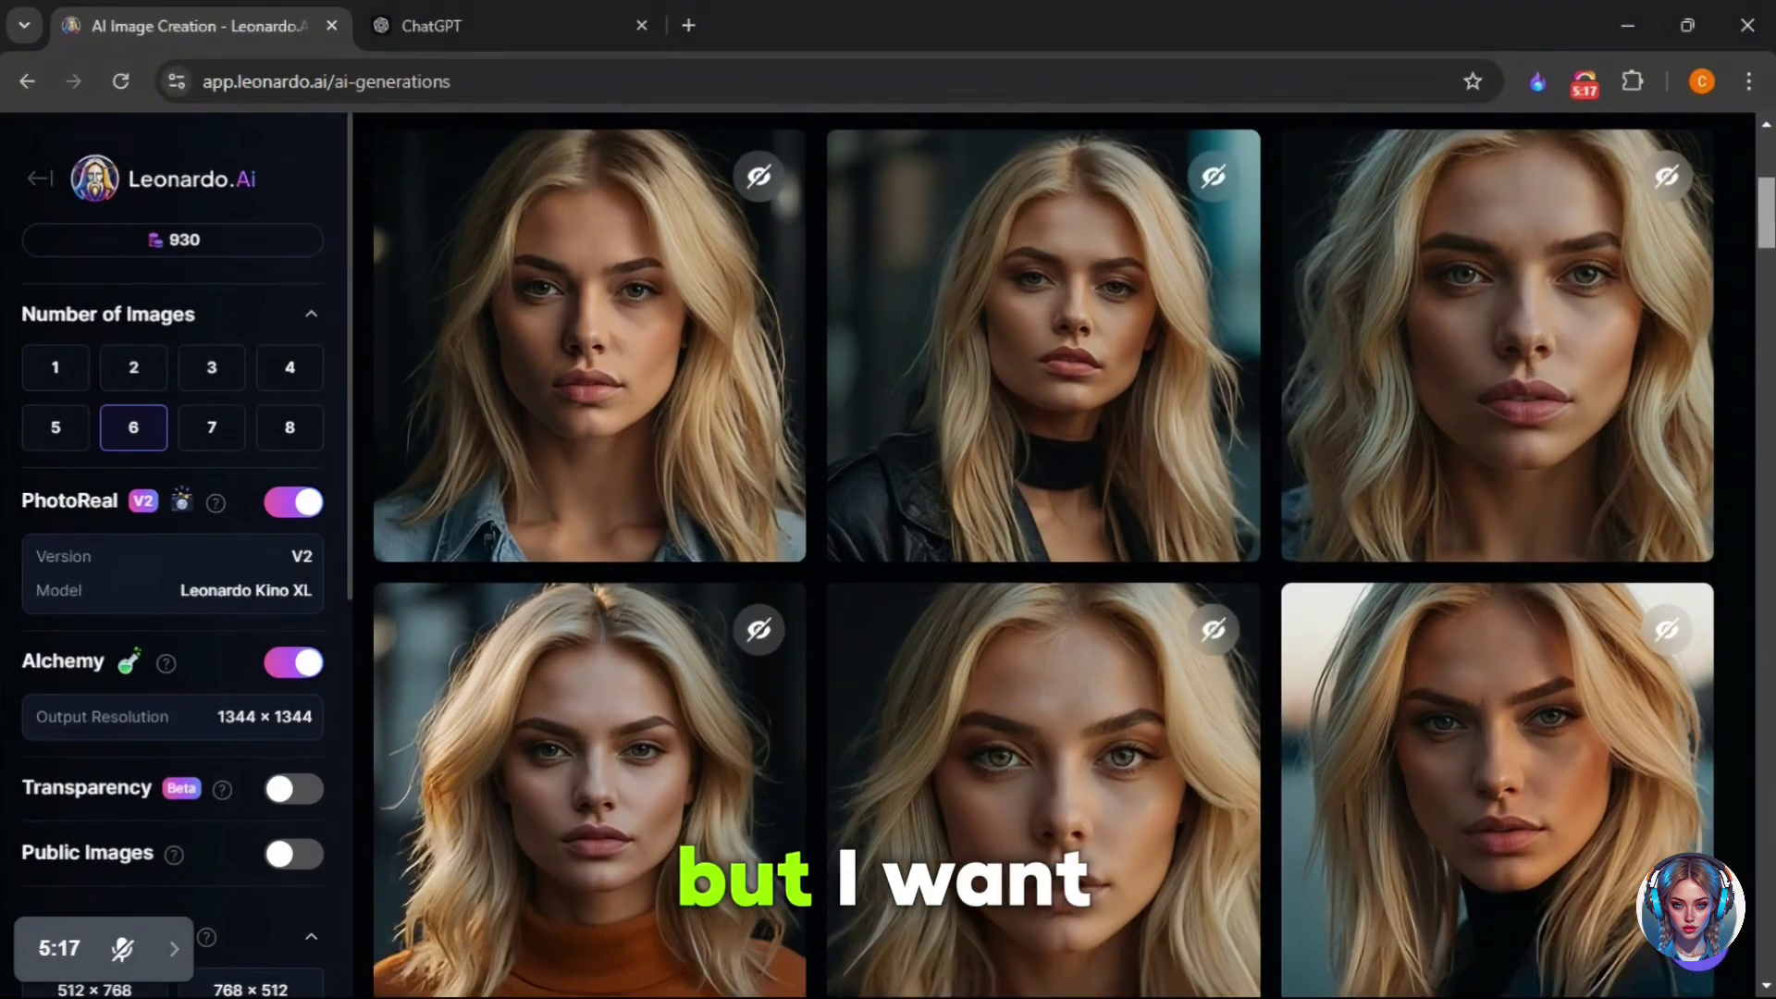
pyautogui.scroll(1, 542, 327)
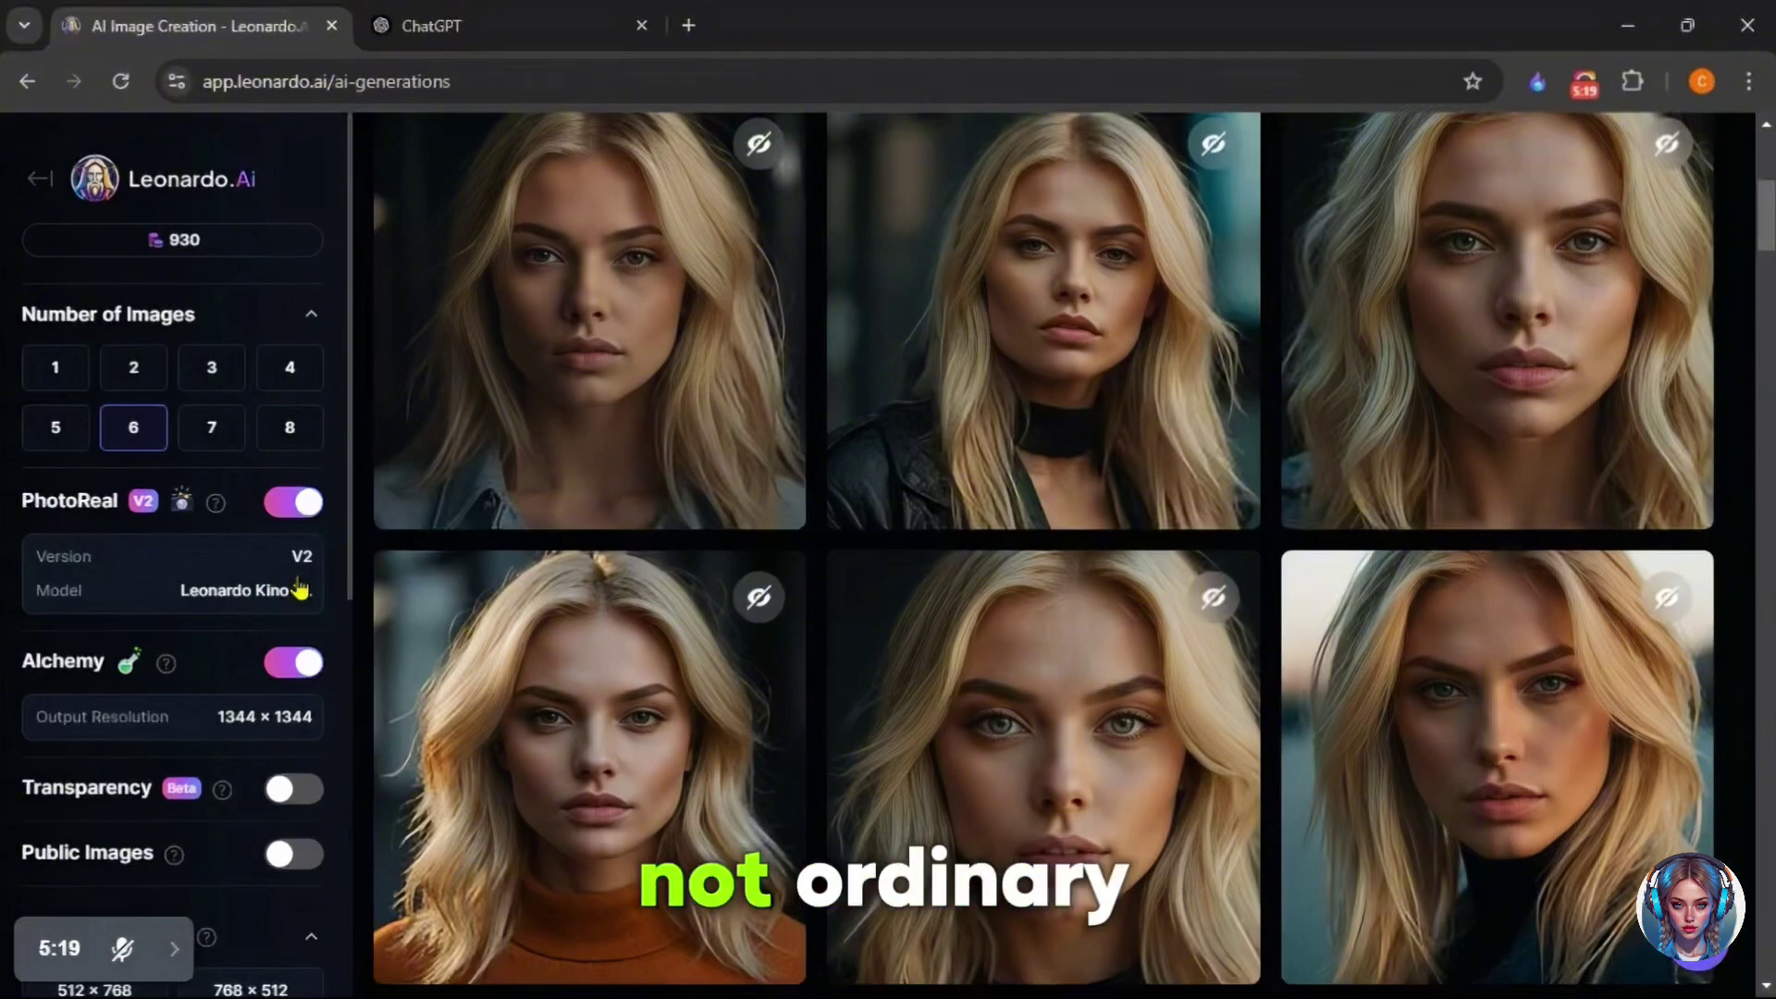
pyautogui.click(259, 601)
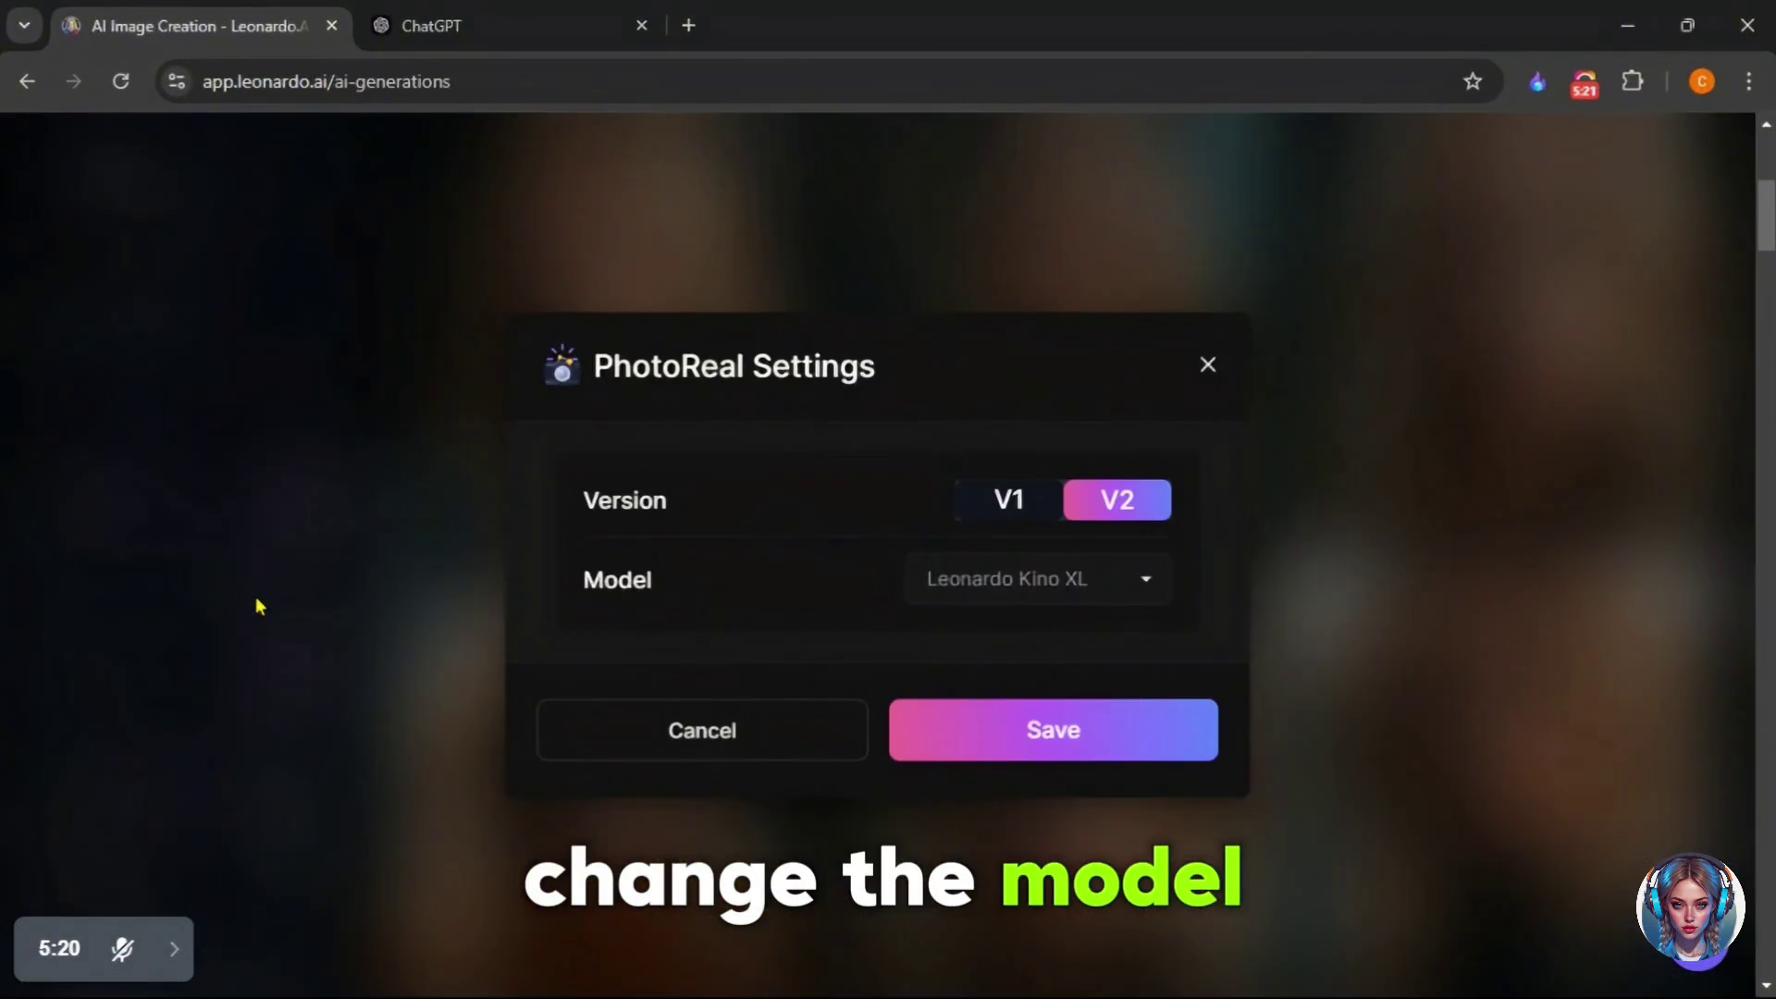
pyautogui.click(1035, 592)
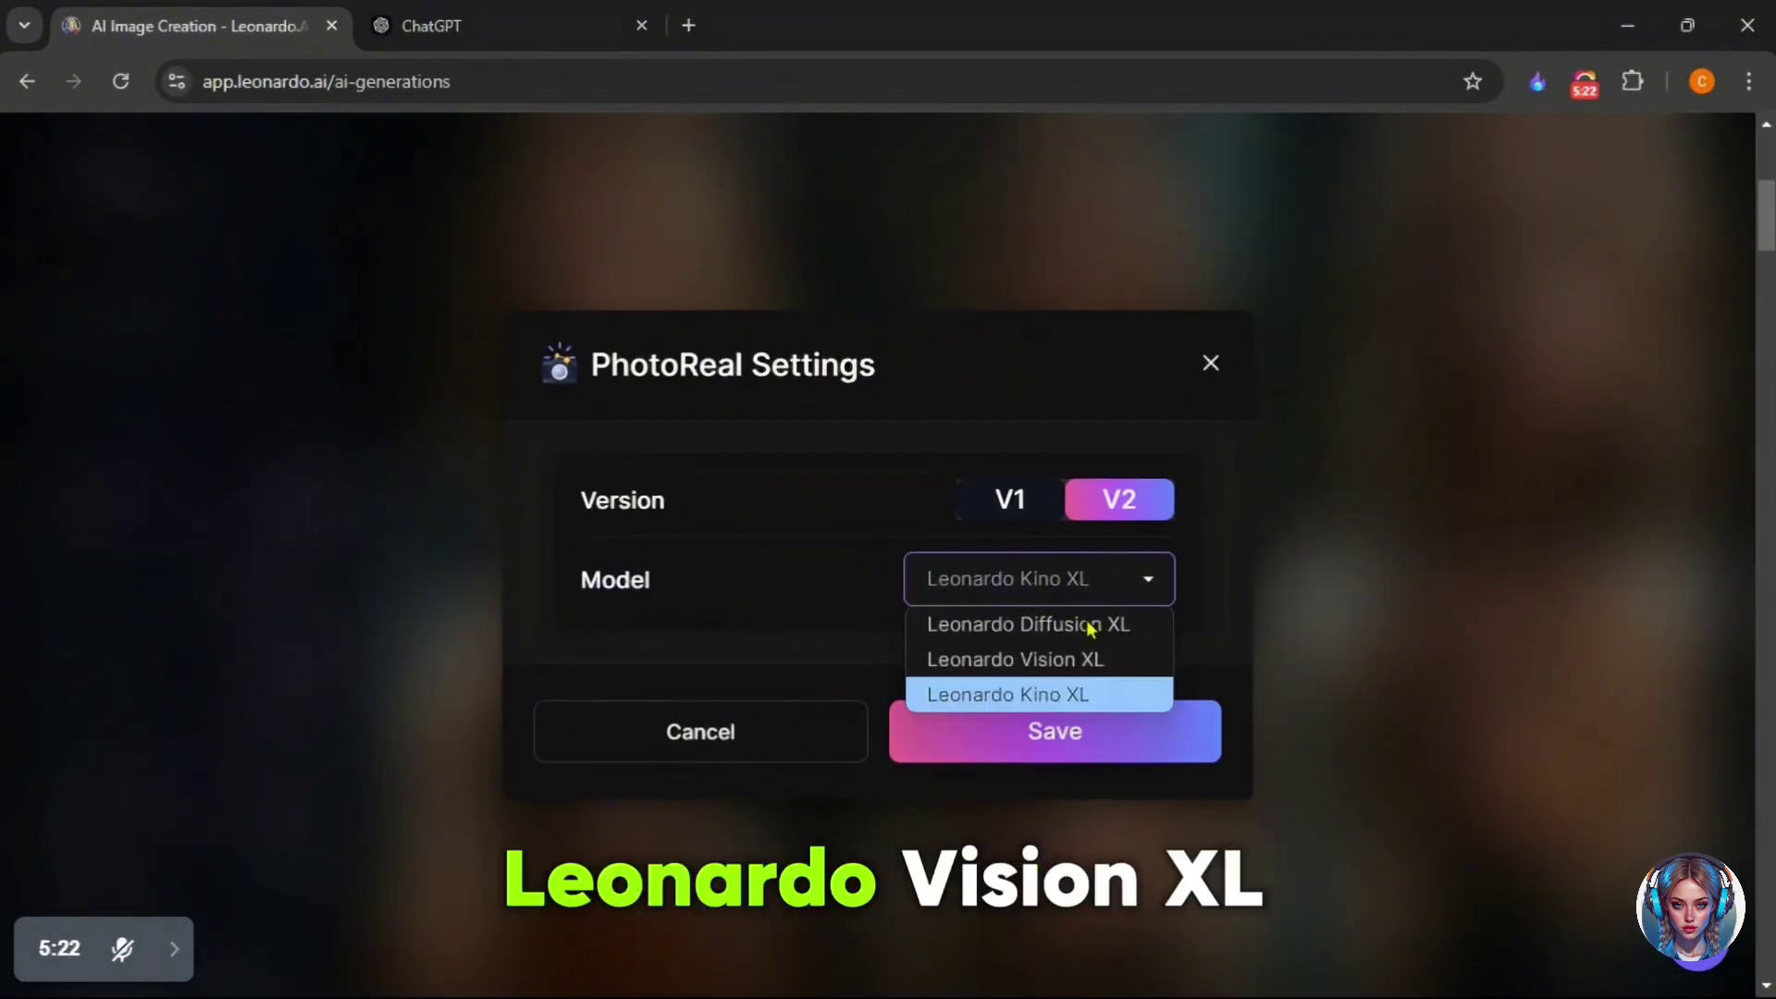
pyautogui.click(1102, 659)
pyautogui.click(1126, 703)
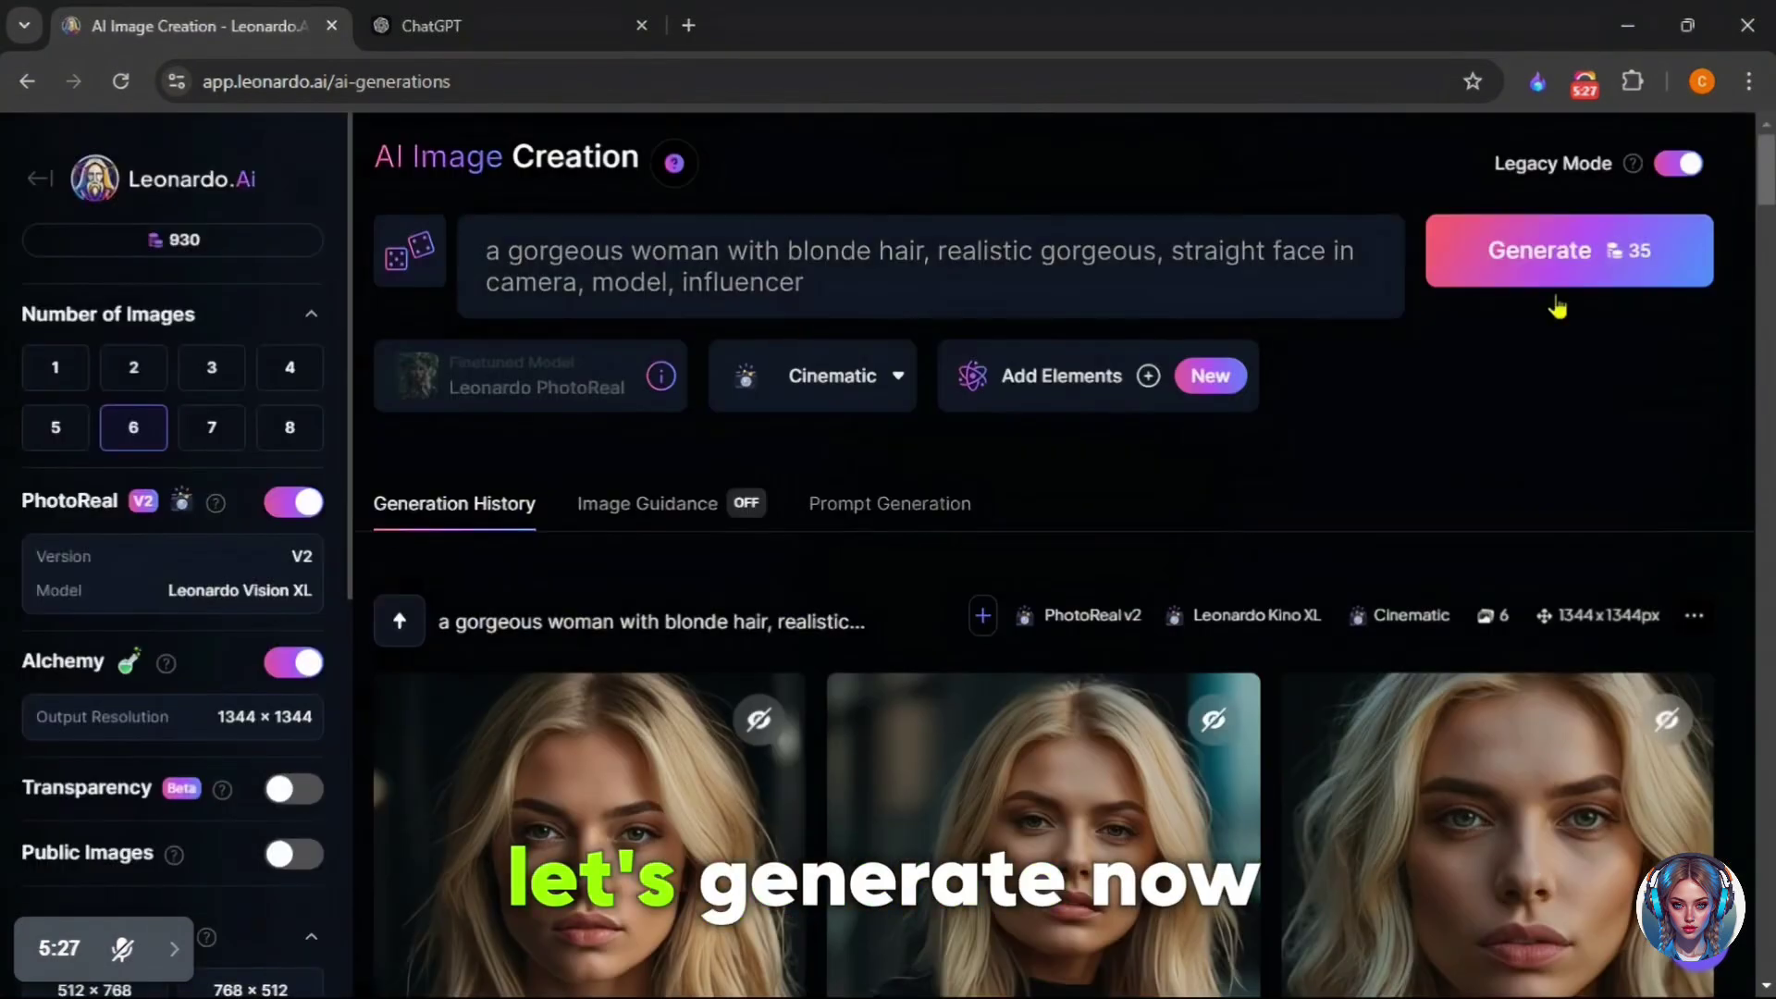
# - Add "white woman, dark blonde hair" to the end of the prompt and generate a new set of images
pyautogui.write('dark blonde hair')
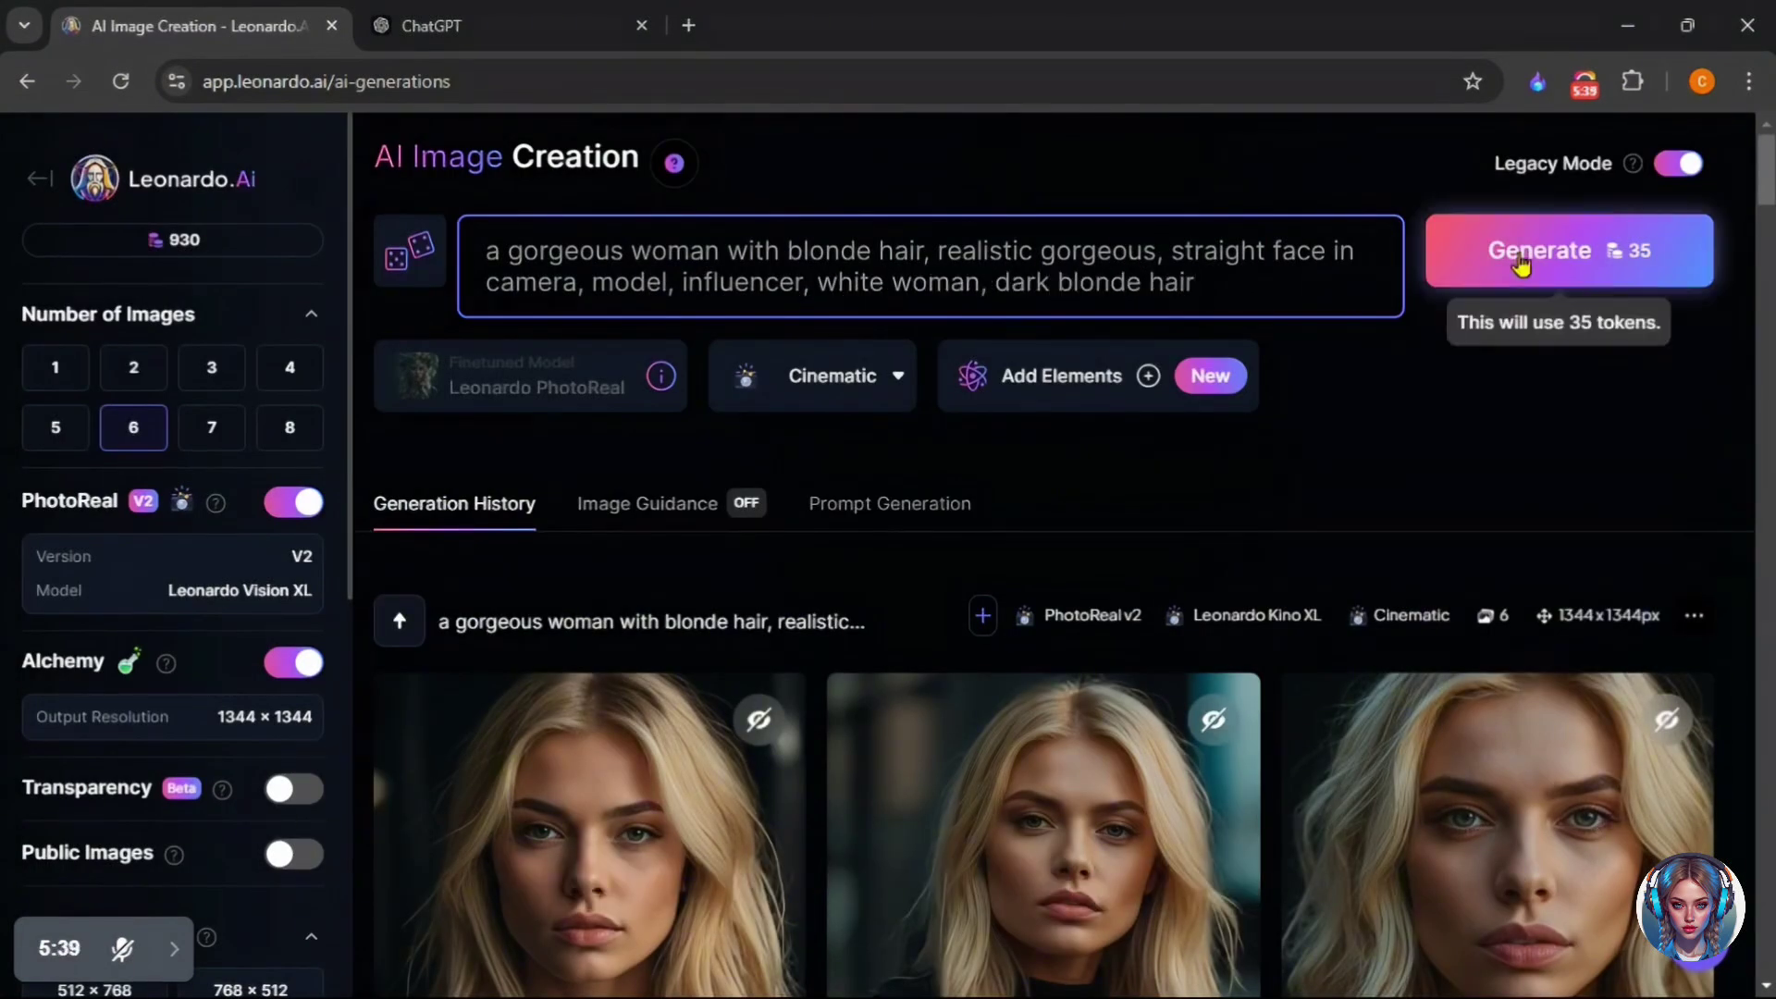
pyautogui.click(1521, 259)
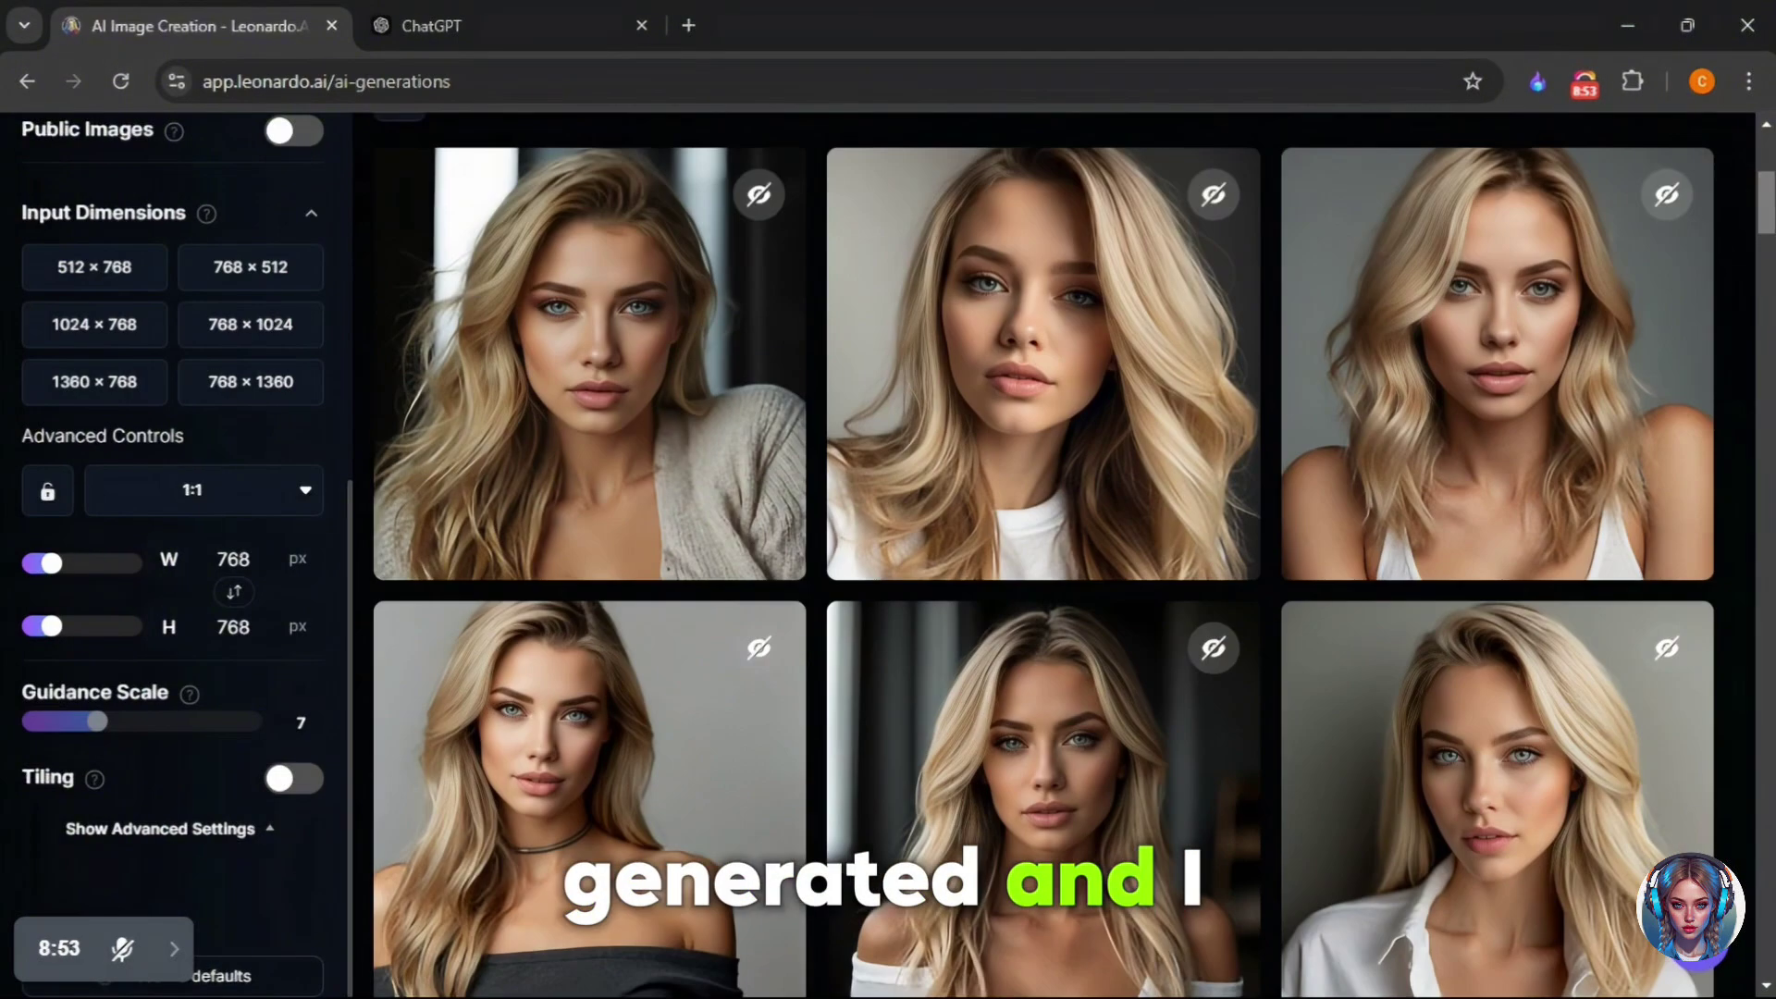
# - Inspect the new portraits enlarged and download the one of the woman in the white off-shoulder top against a dark background
pyautogui.click(679, 254)
pyautogui.click(1467, 781)
pyautogui.click(1479, 773)
pyautogui.click(1479, 764)
pyautogui.click(1110, 368)
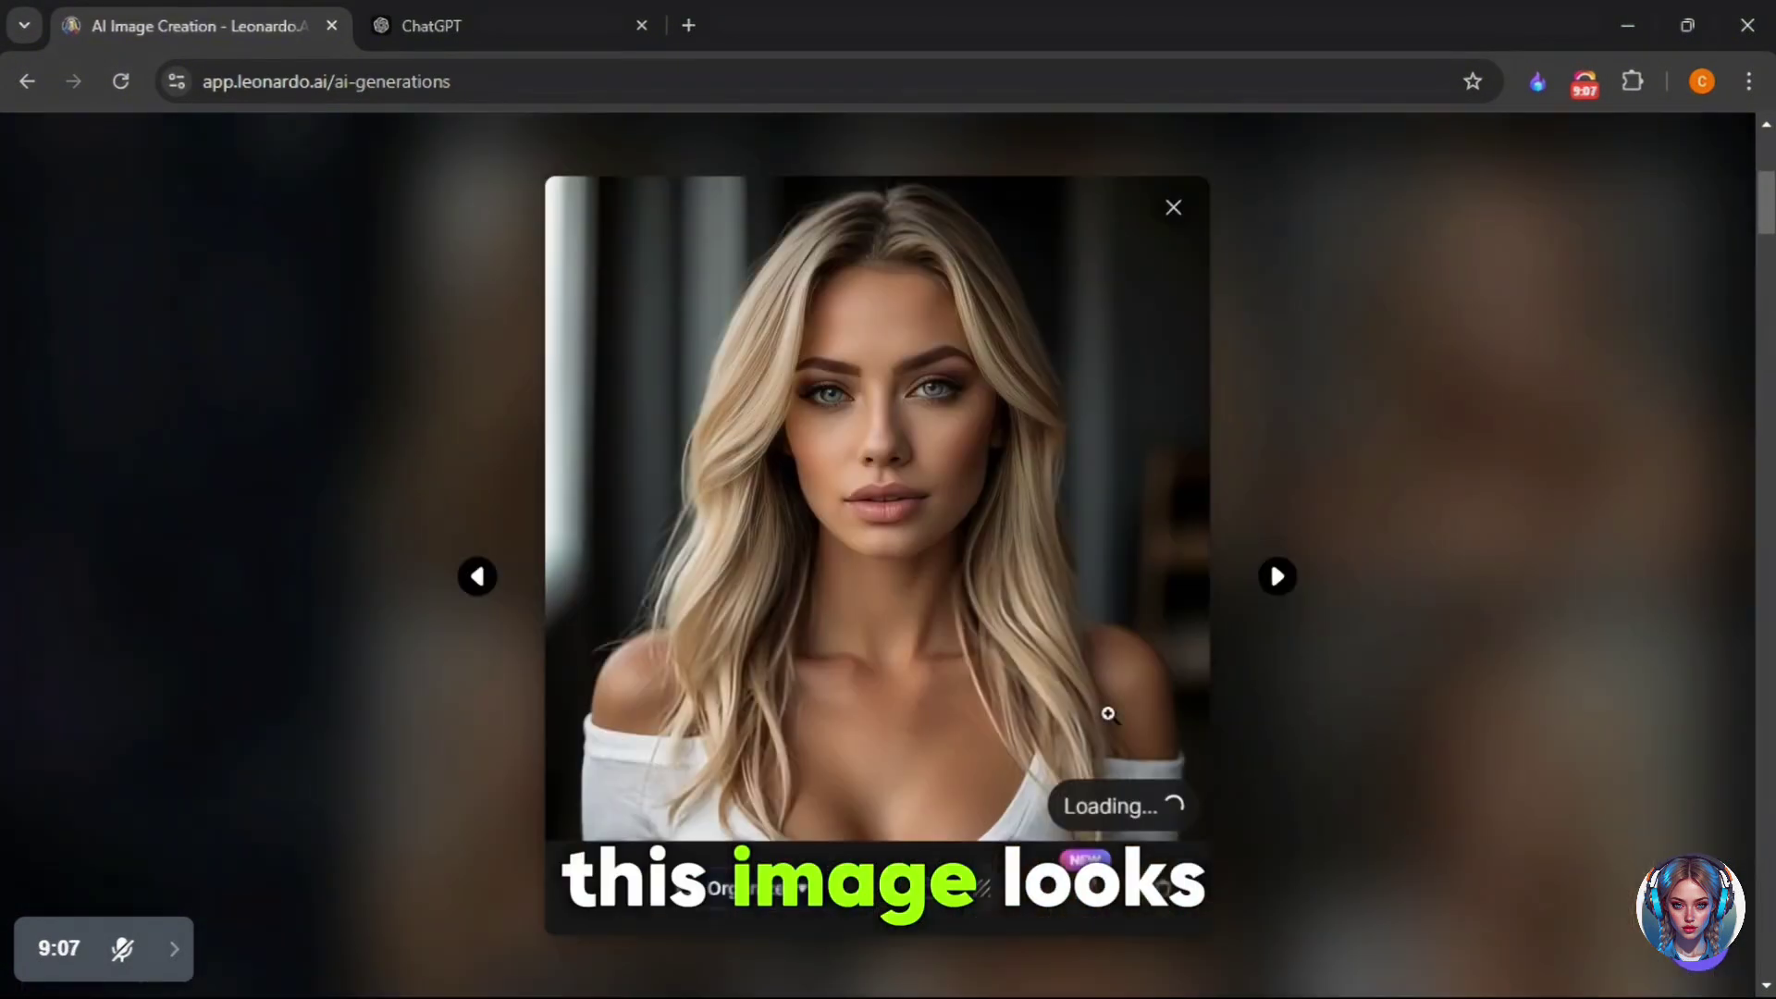
pyautogui.click(990, 419)
pyautogui.click(989, 419)
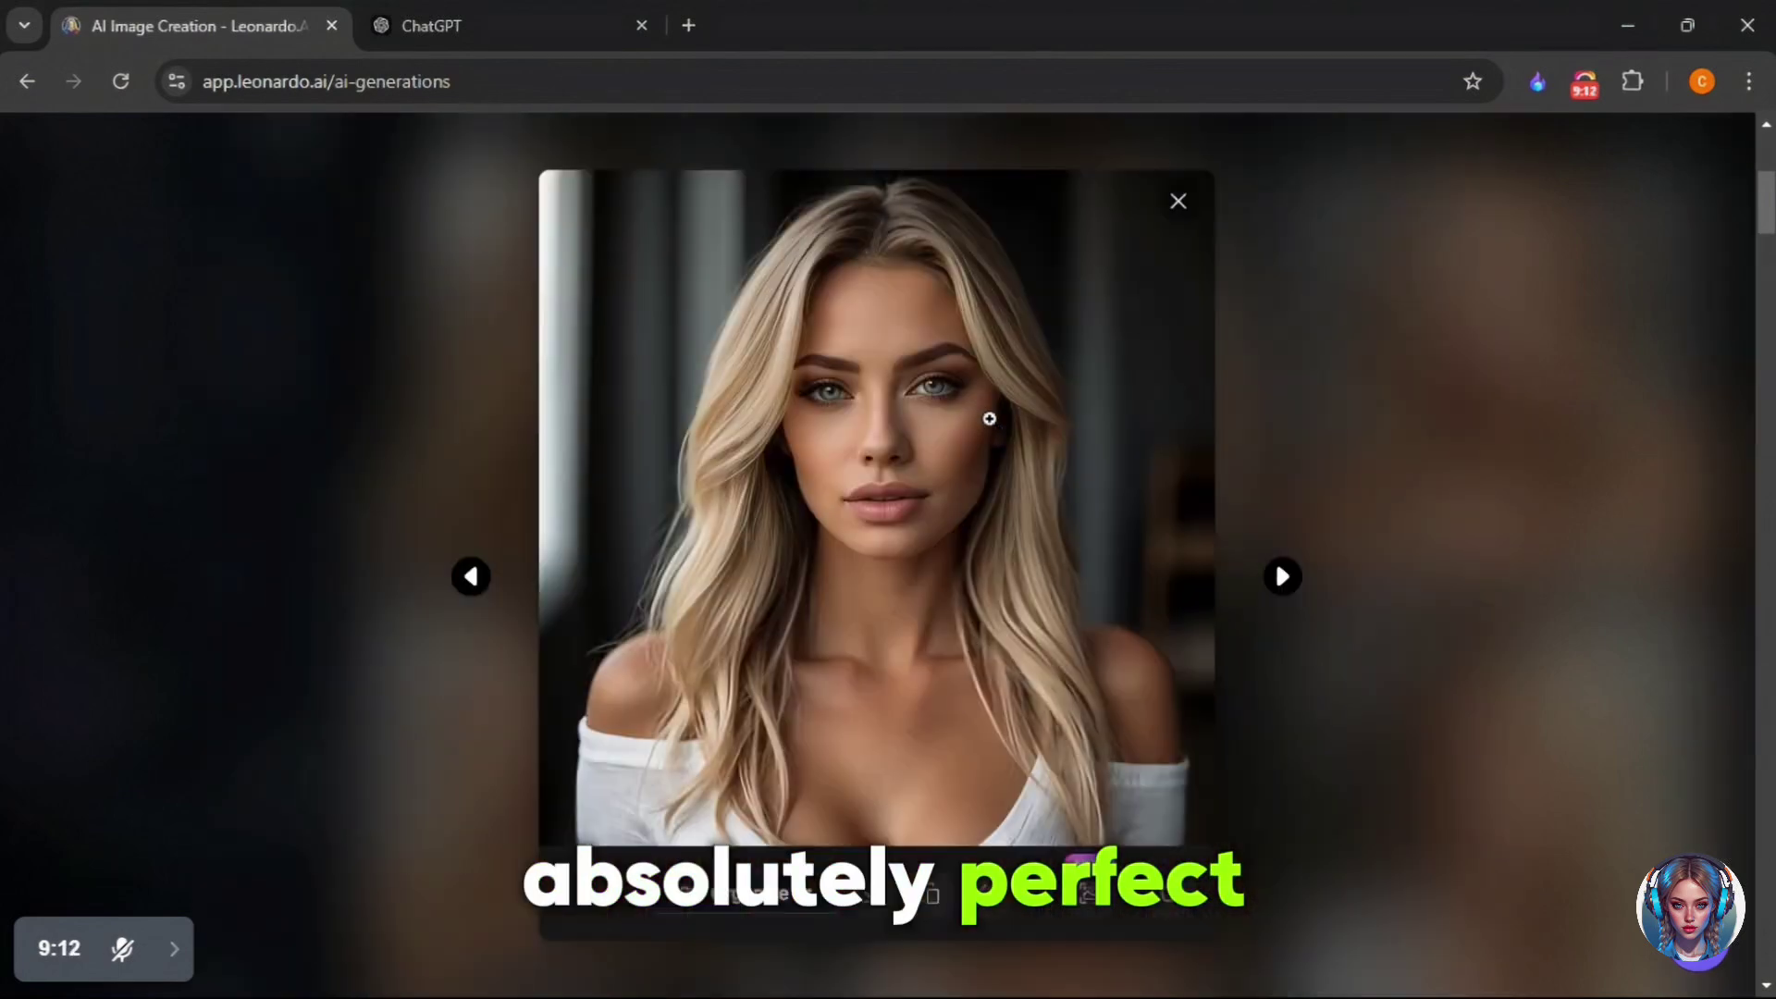
pyautogui.click(869, 893)
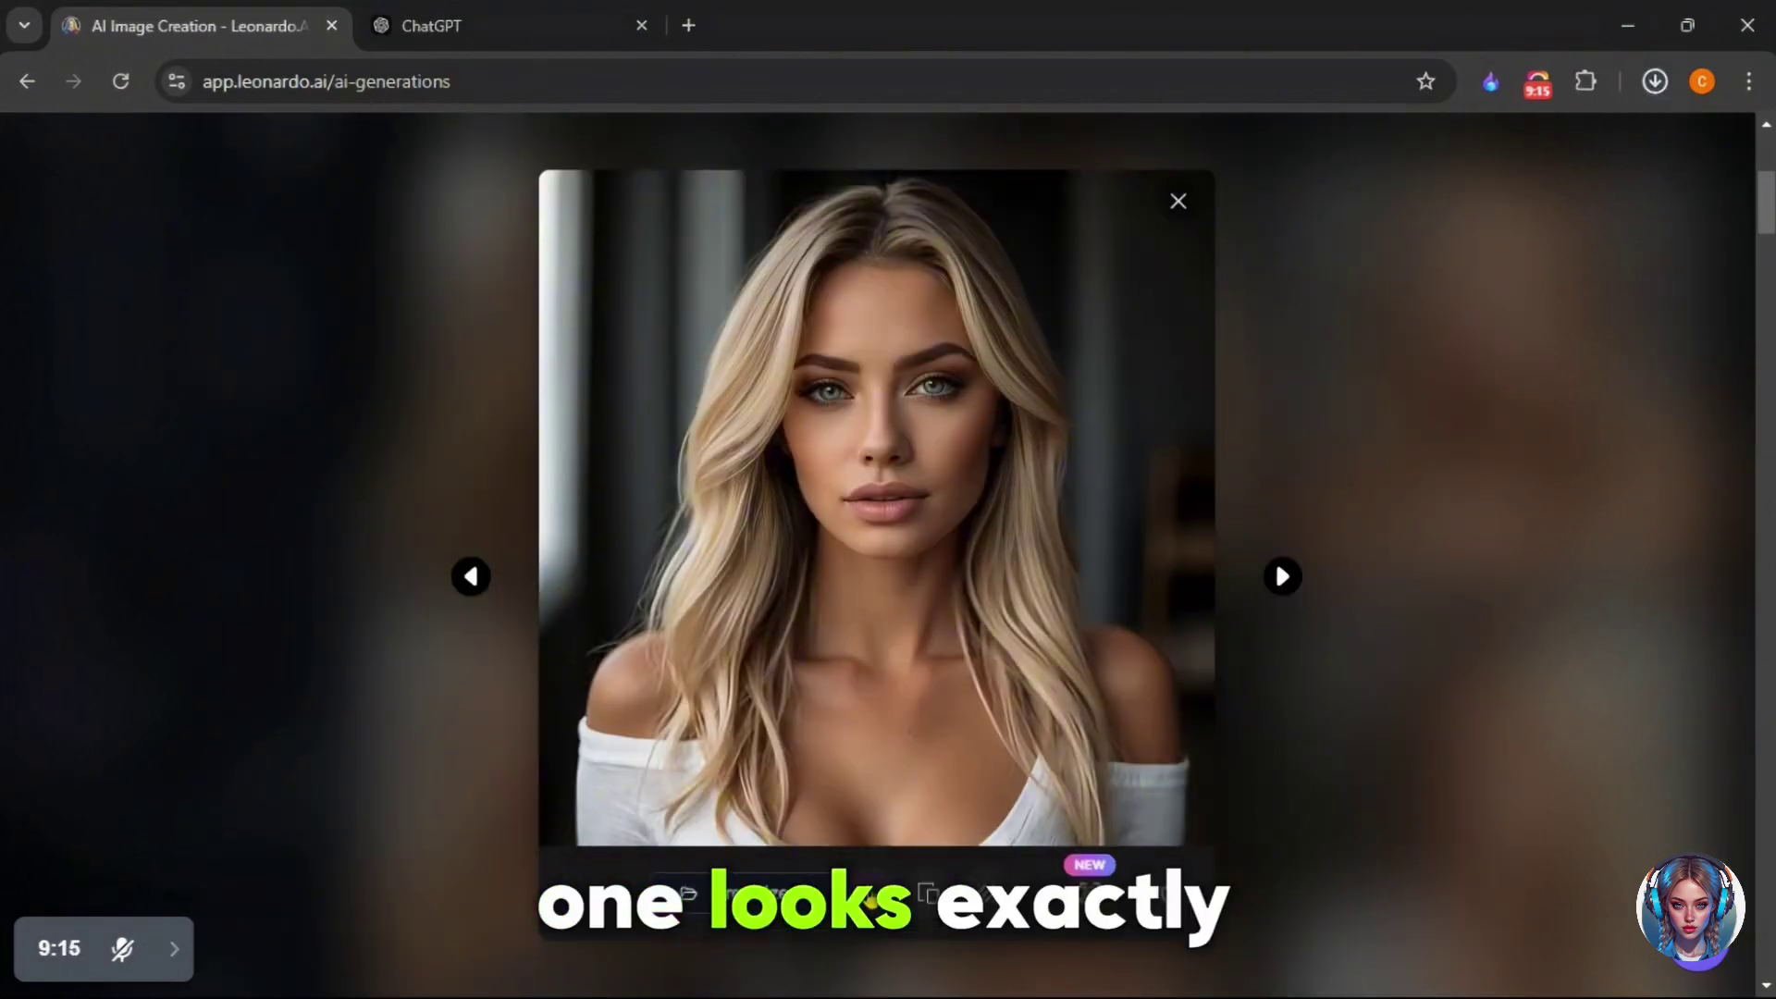
pyautogui.click(1507, 744)
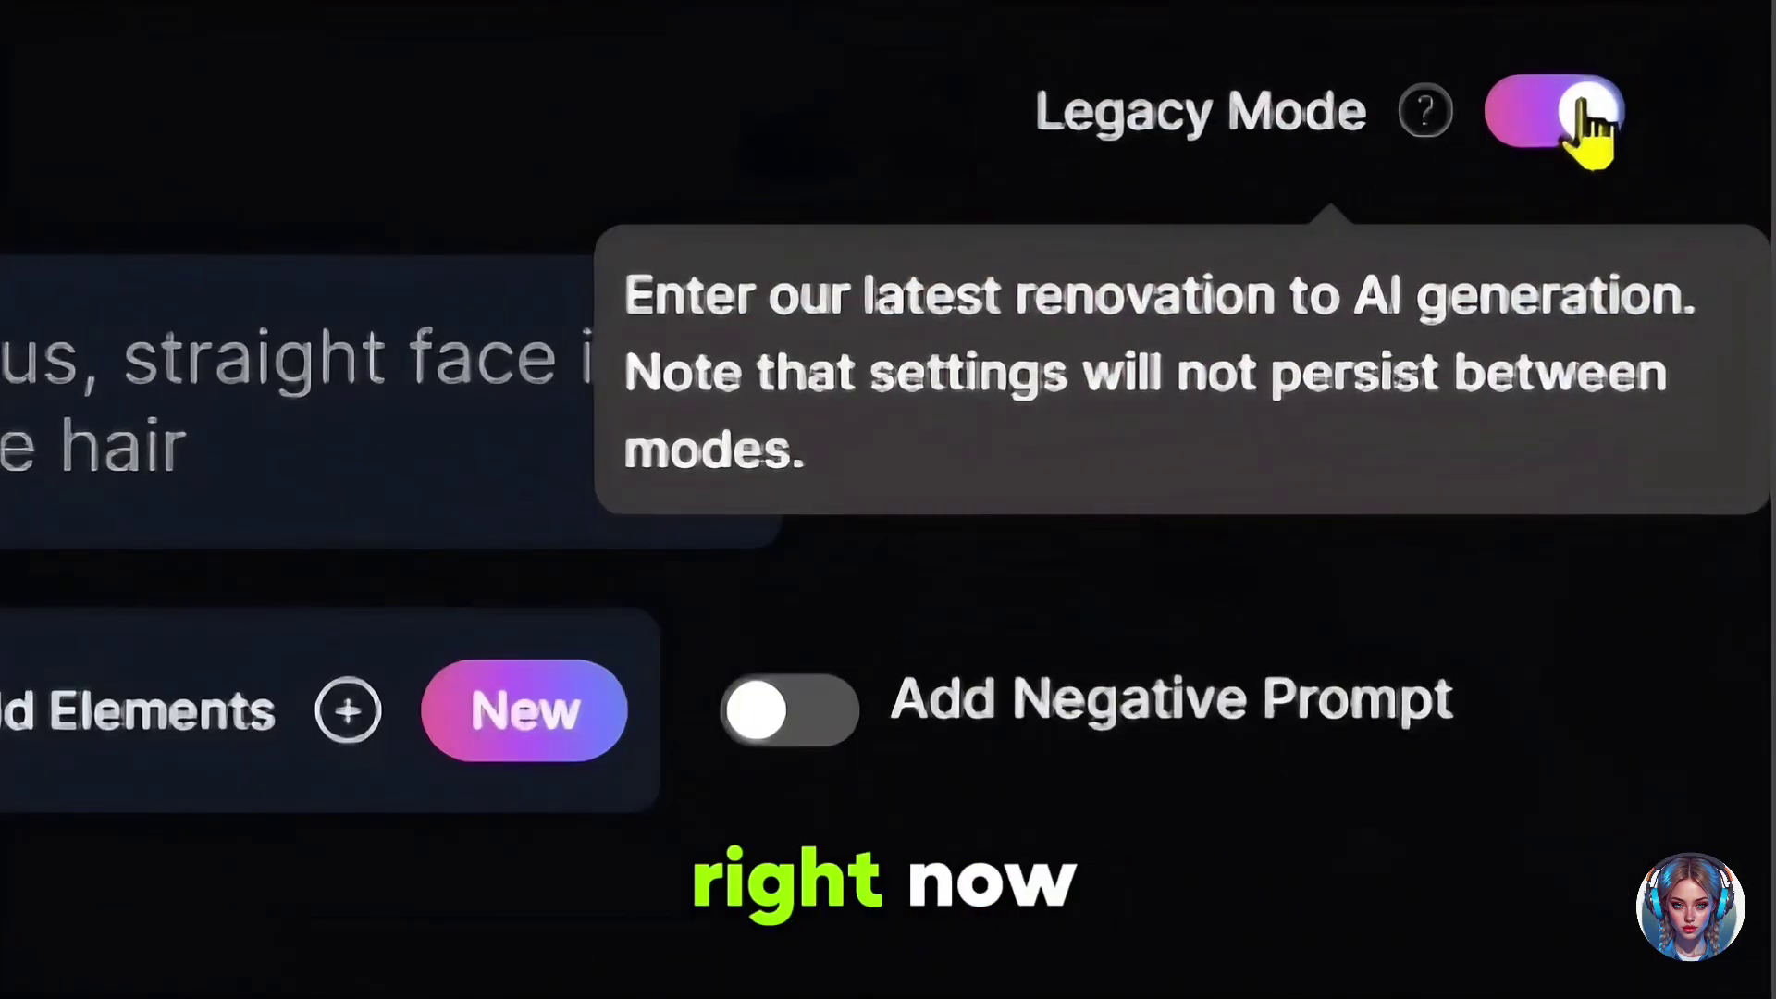
# - Turn off Legacy Mode and add the portrait in the white off-shoulder top as a Character Reference
pyautogui.click(1589, 125)
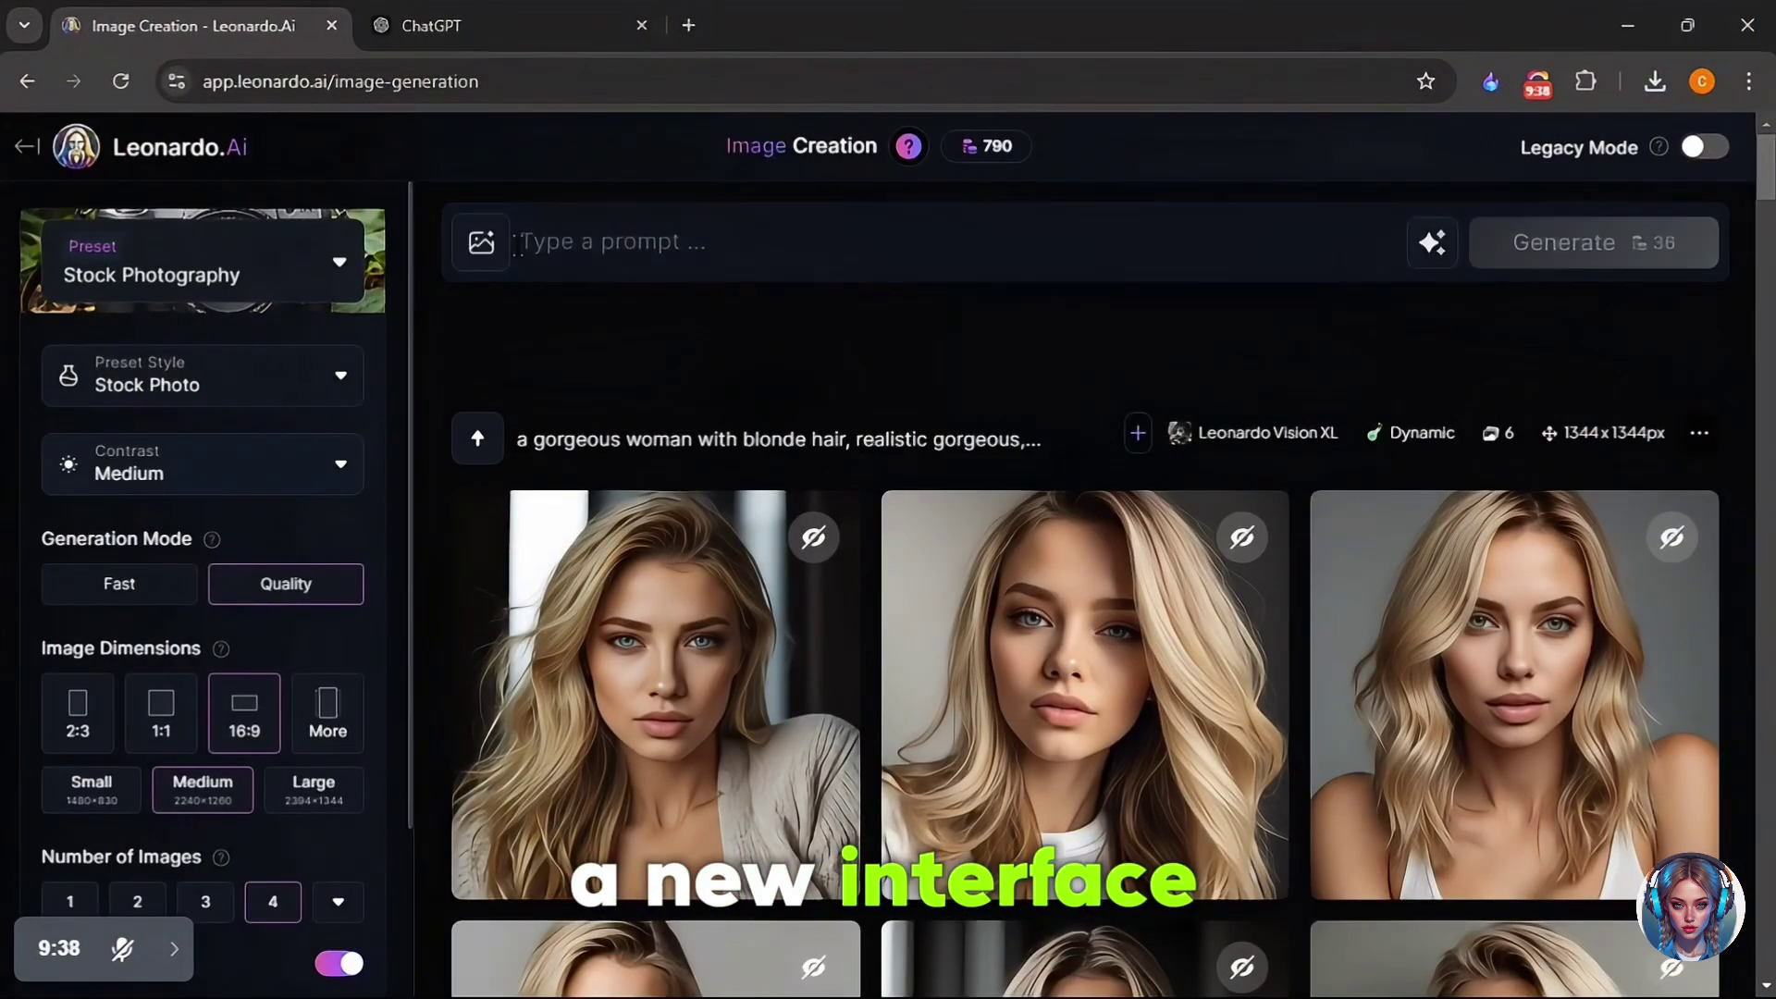
pyautogui.click(479, 264)
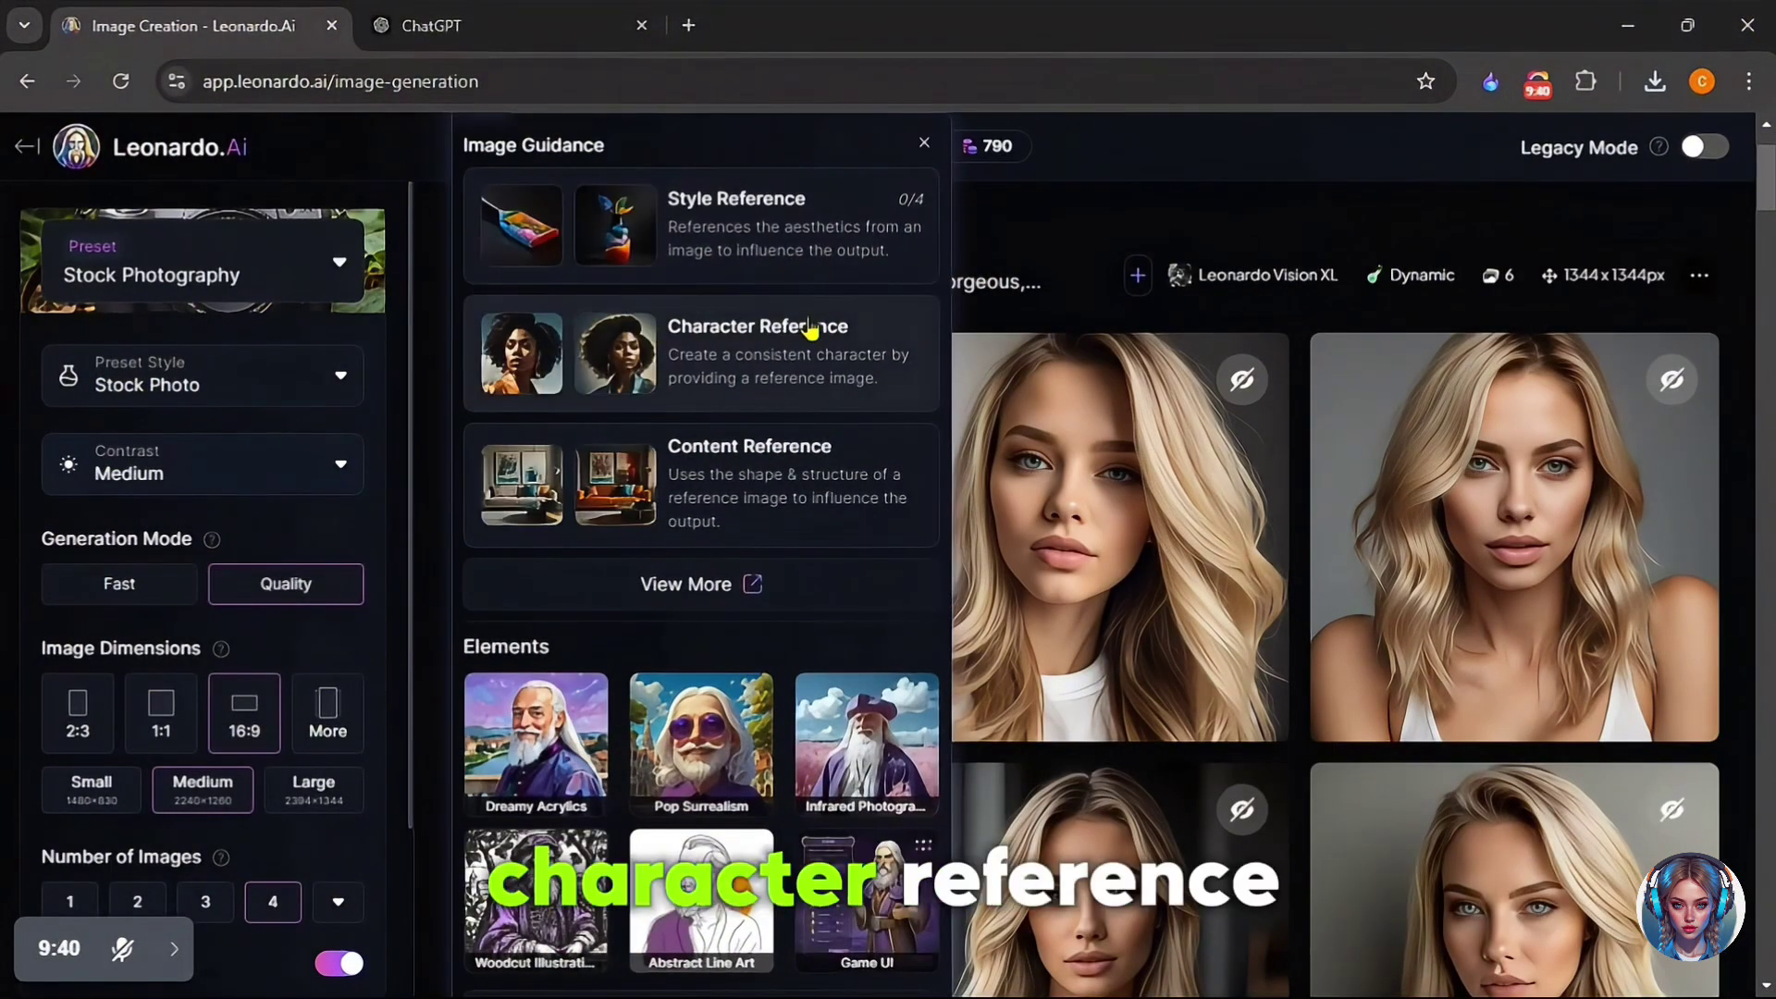
pyautogui.click(751, 342)
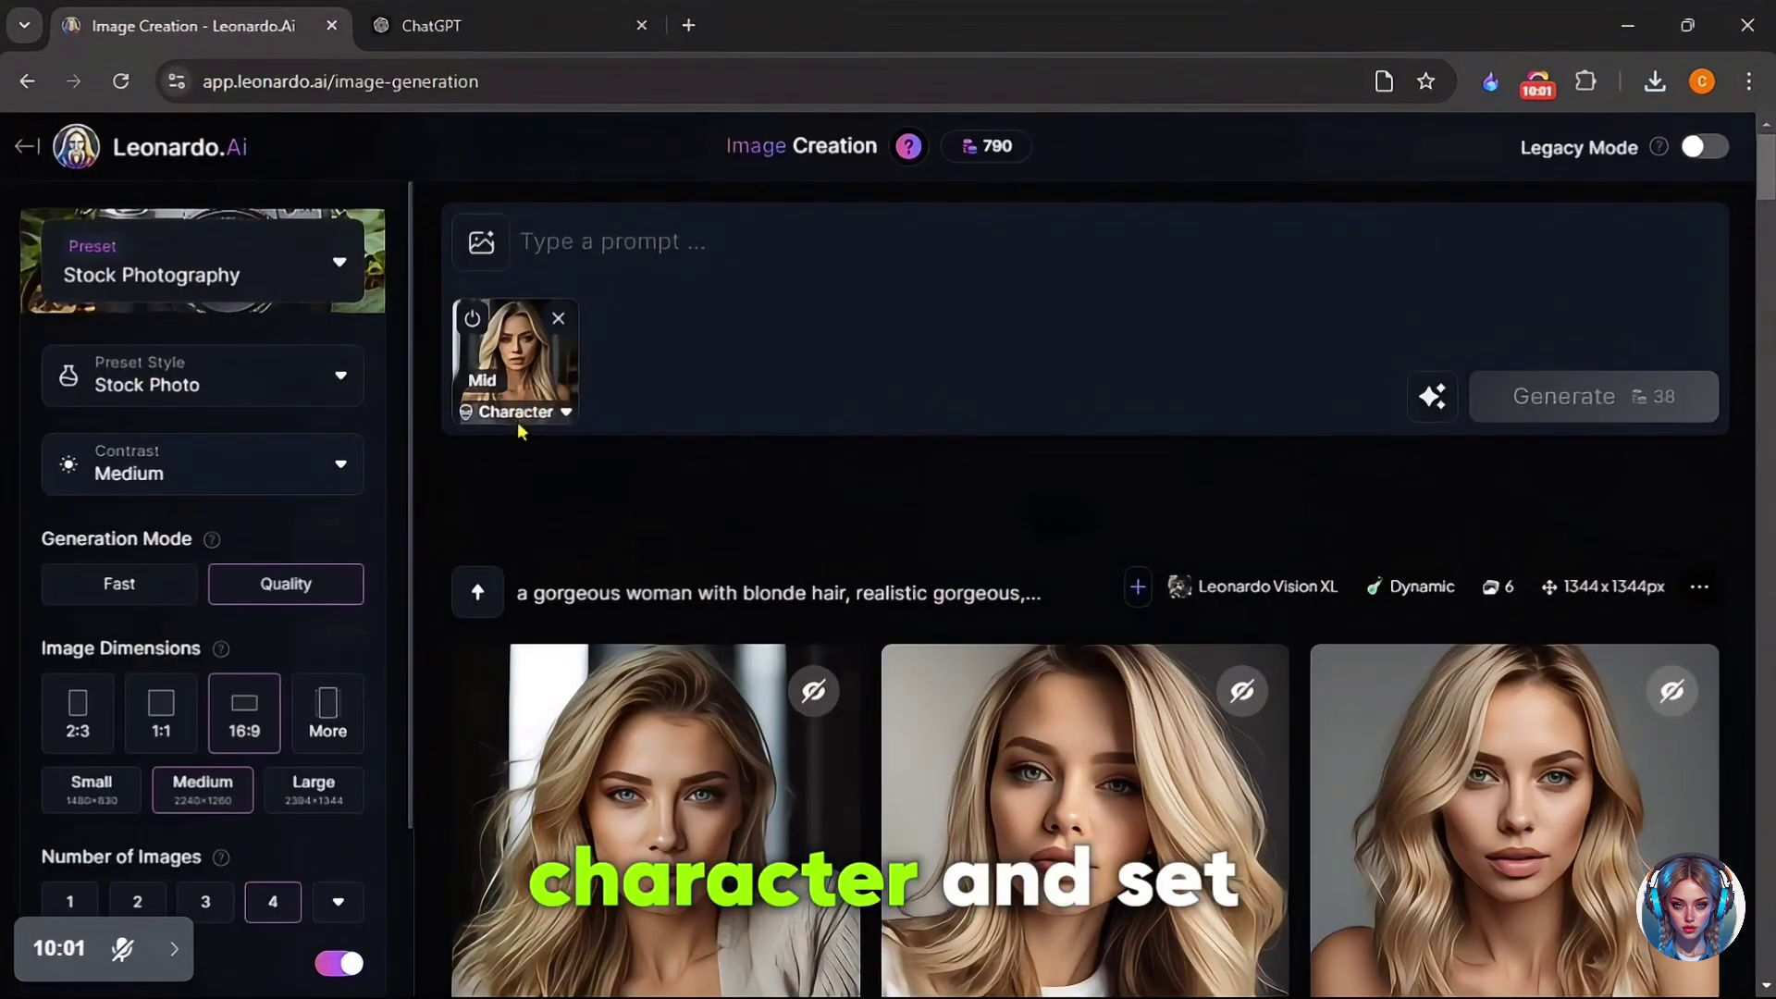
# - Set the character reference's strength to High
pyautogui.click(519, 423)
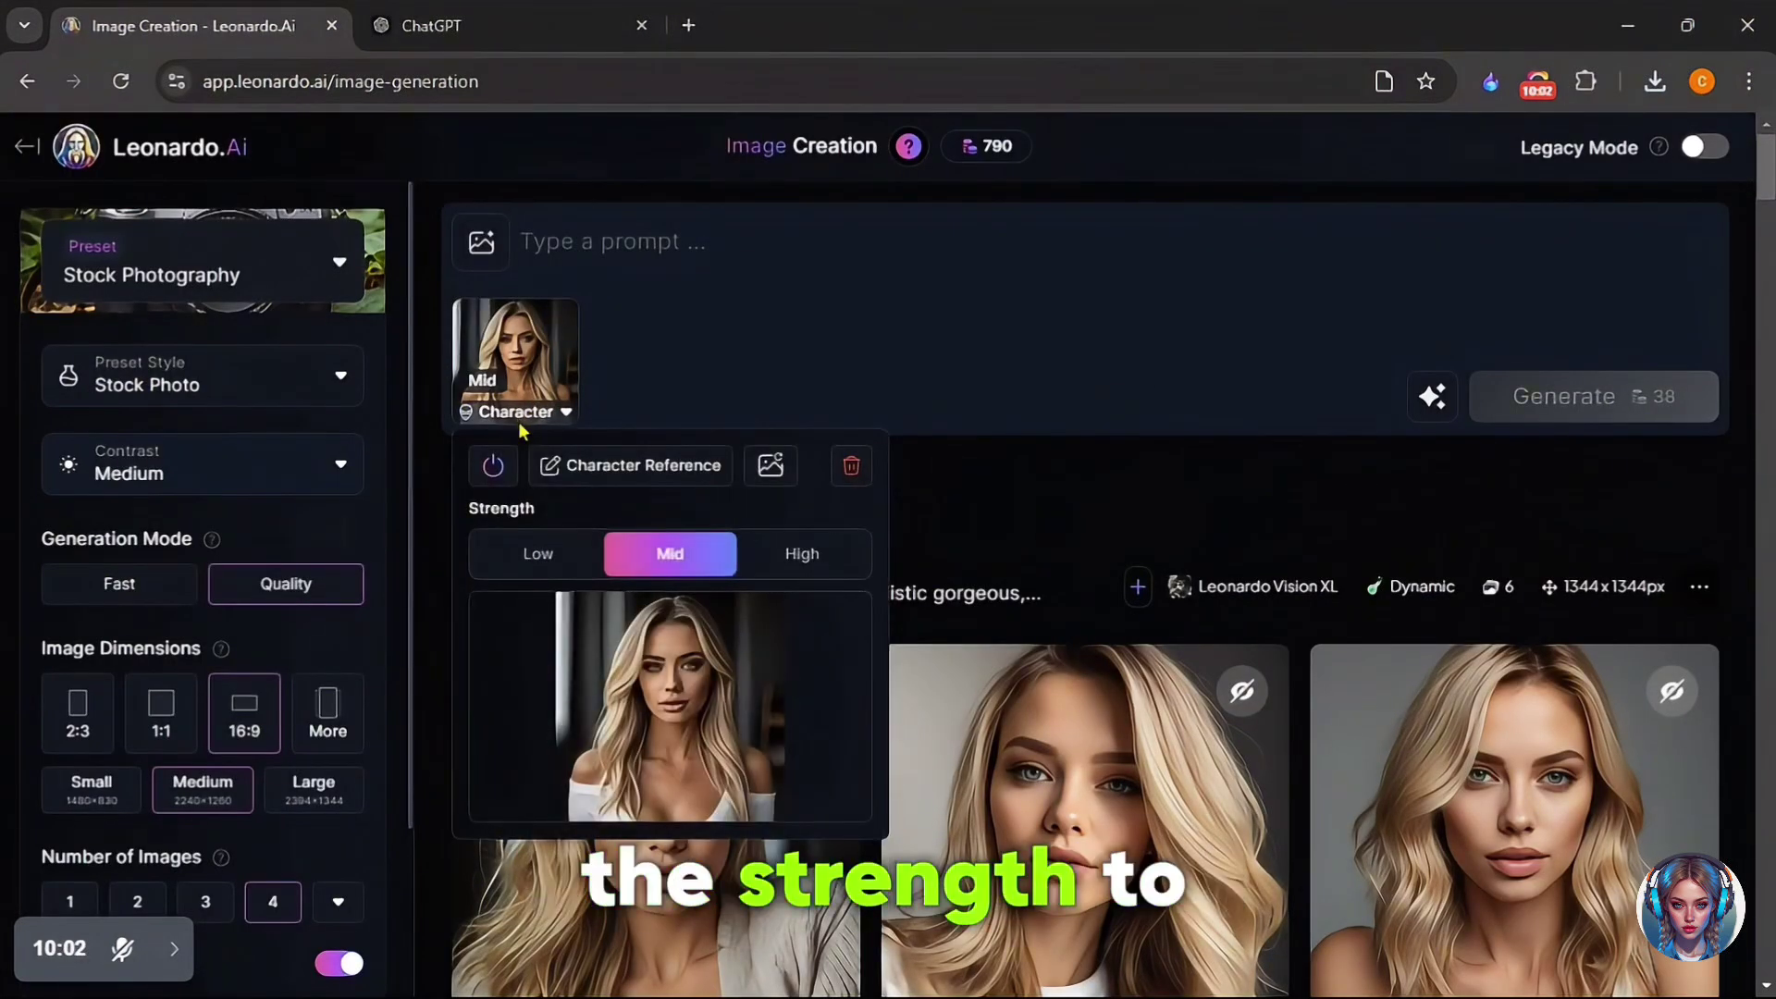
pyautogui.click(831, 562)
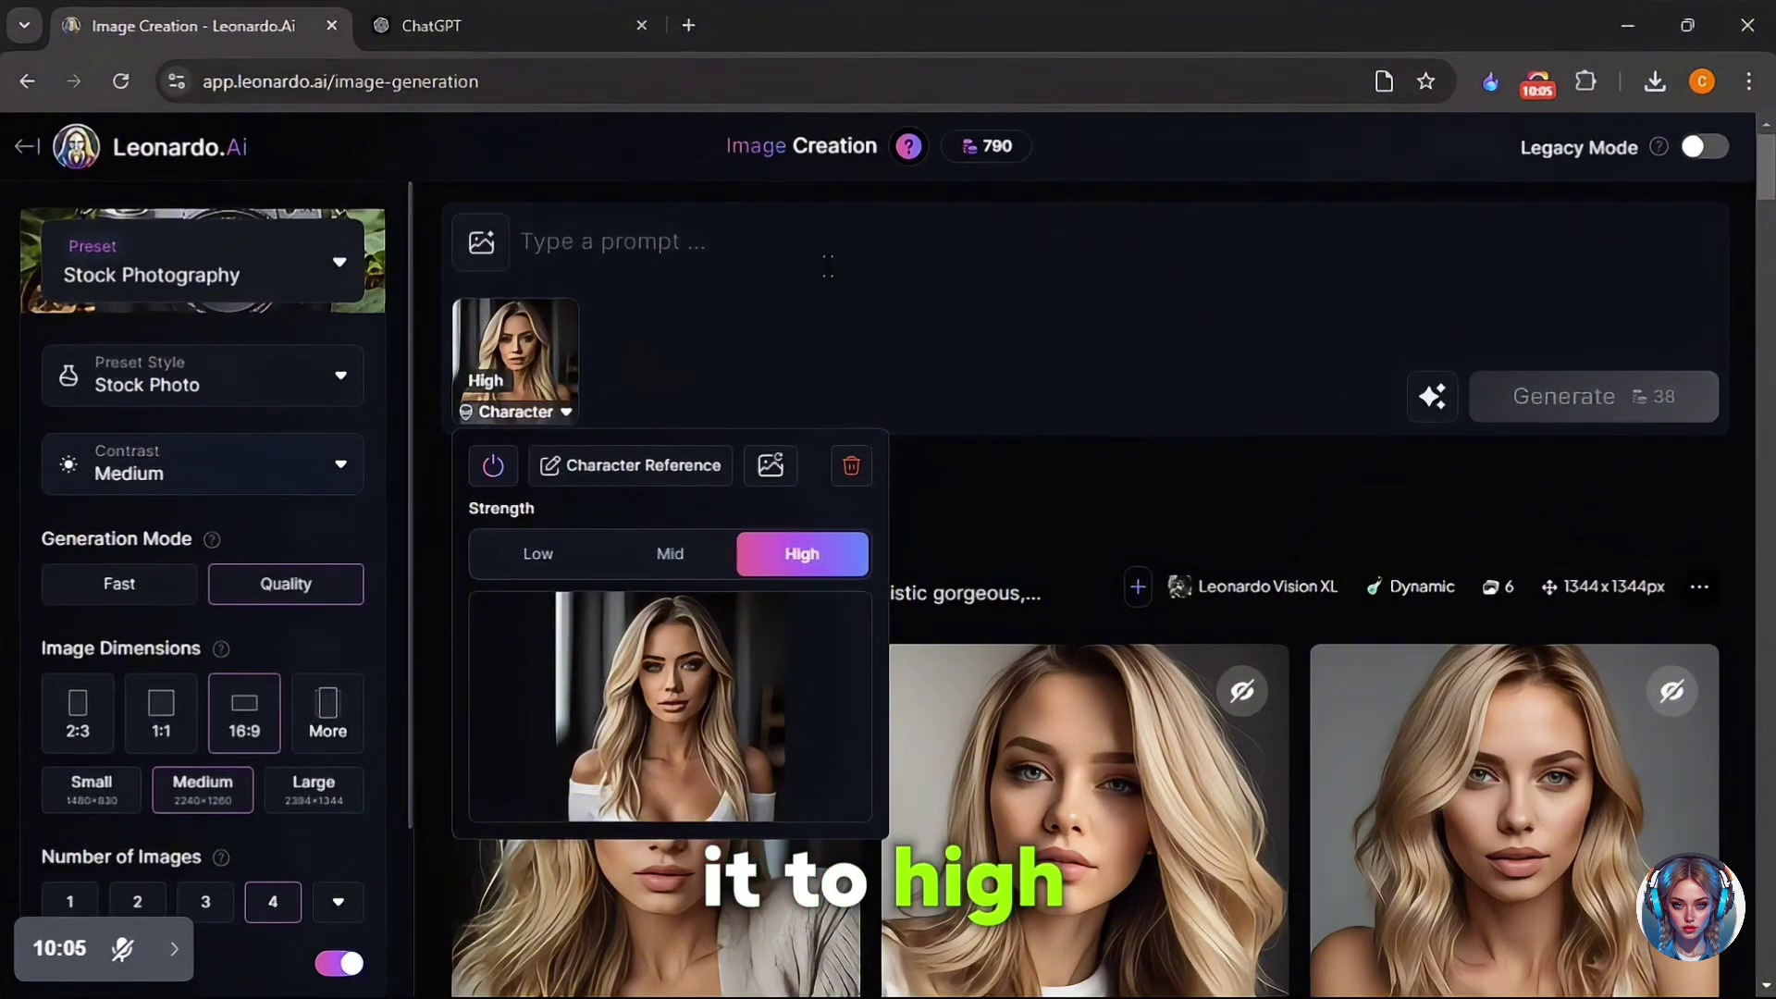
pyautogui.click(828, 265)
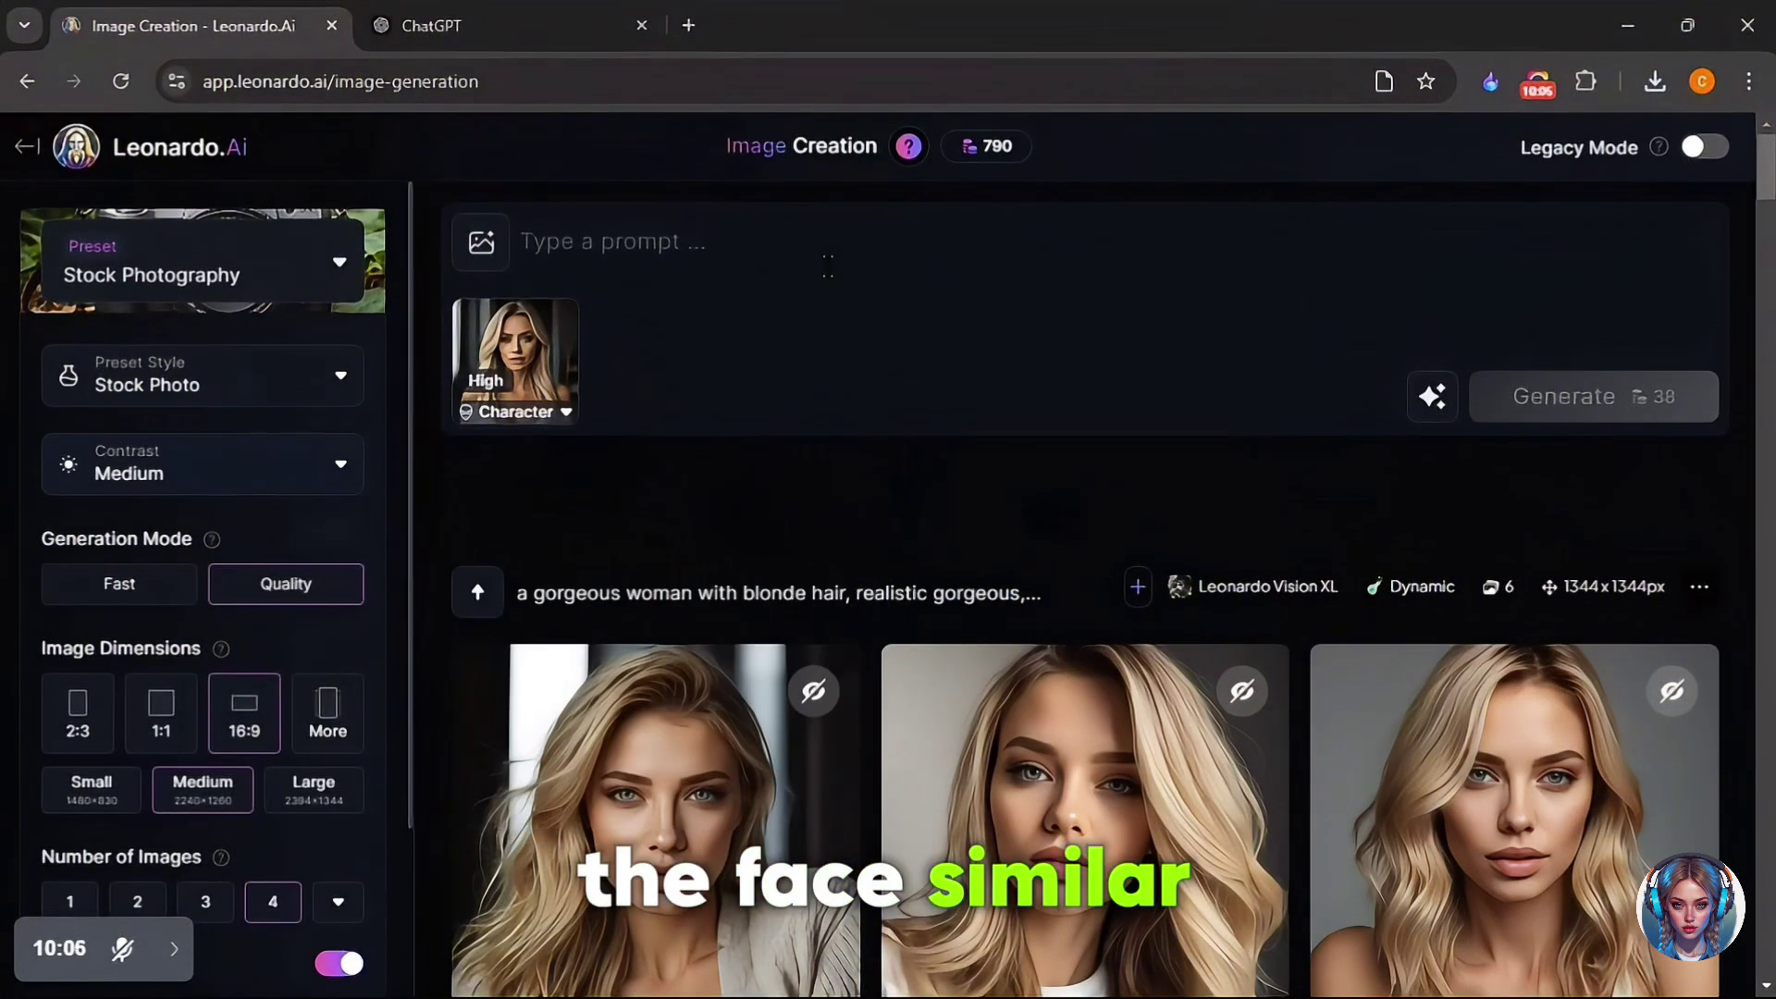
# - Enter the prompt "woman sitting in her bed, relaxing" for the new image
pyautogui.click(818, 252)
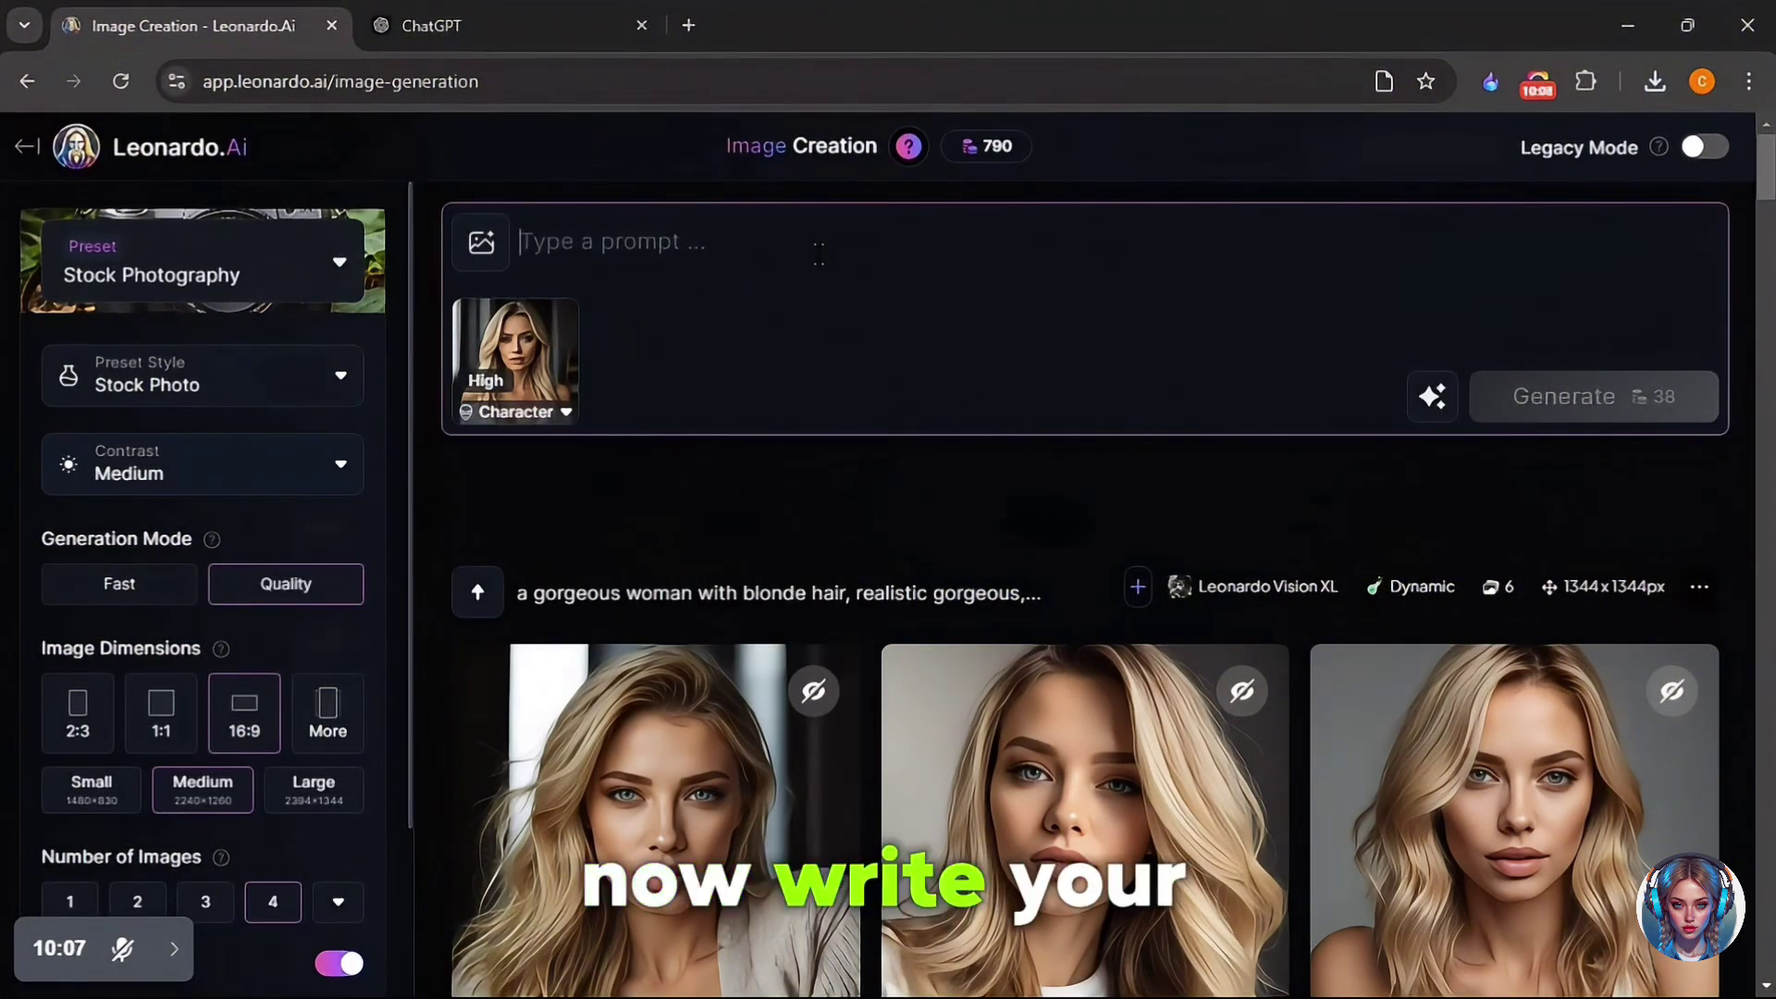
pyautogui.write('woman s')
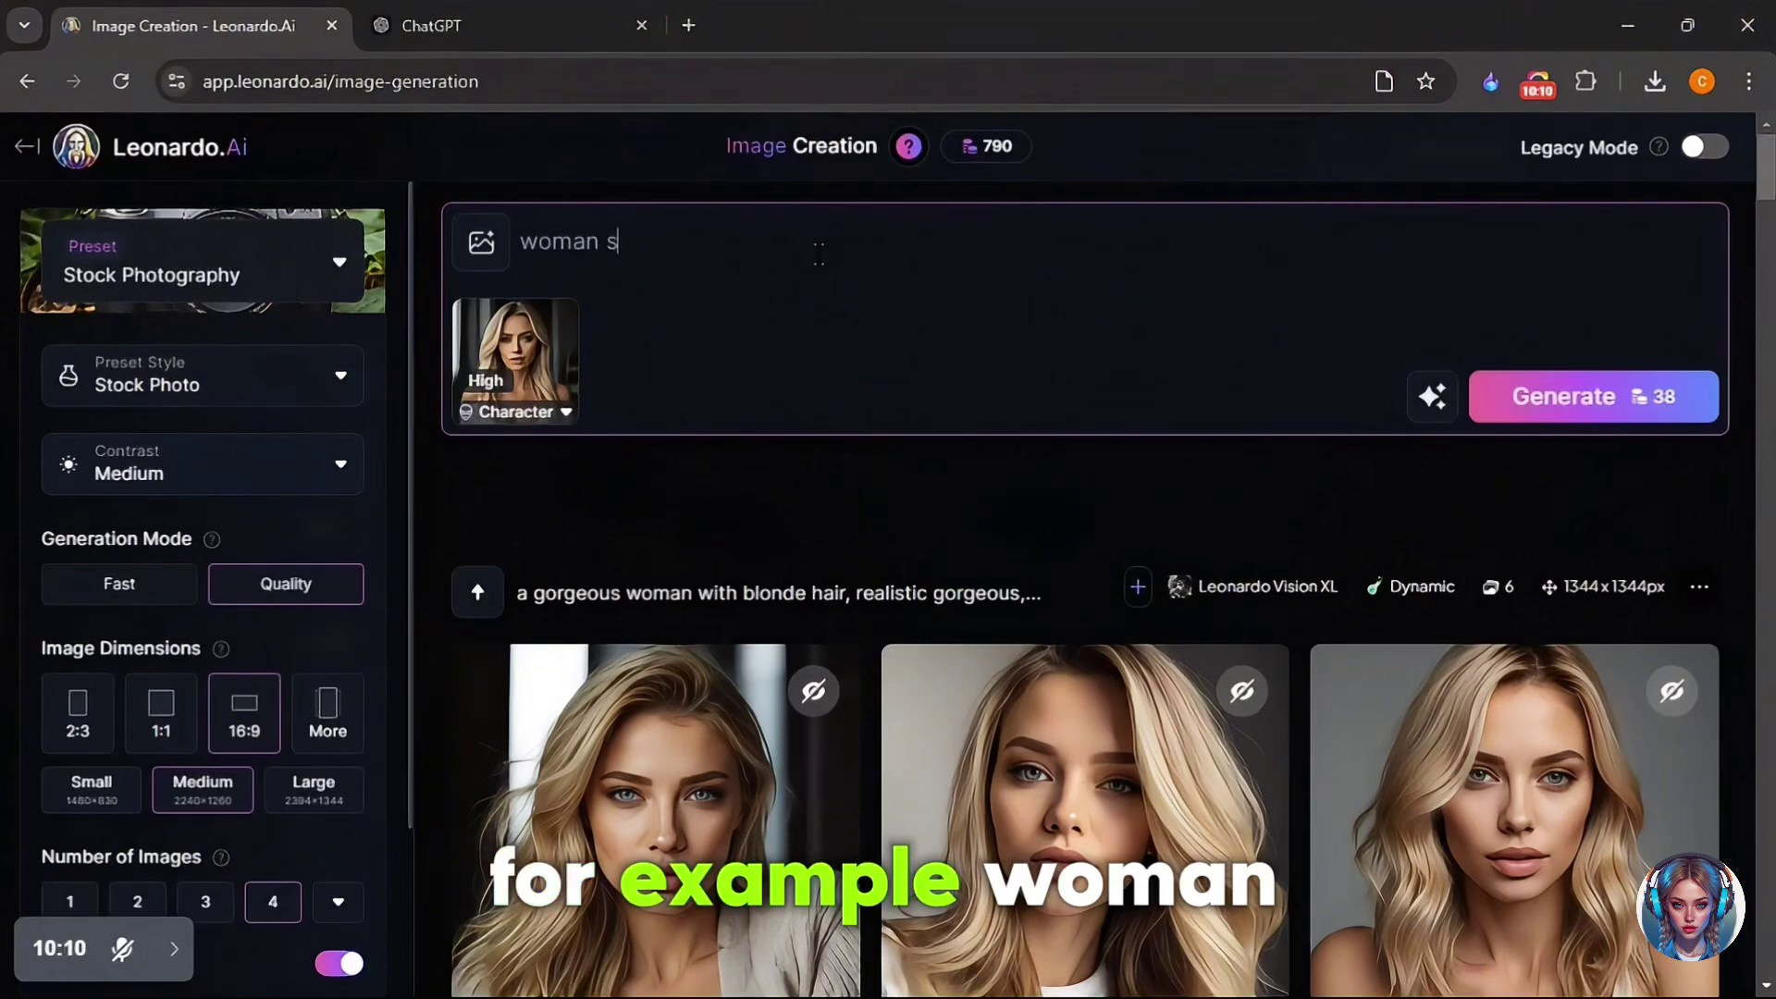
pyautogui.write('itting in her bed, relaxing')
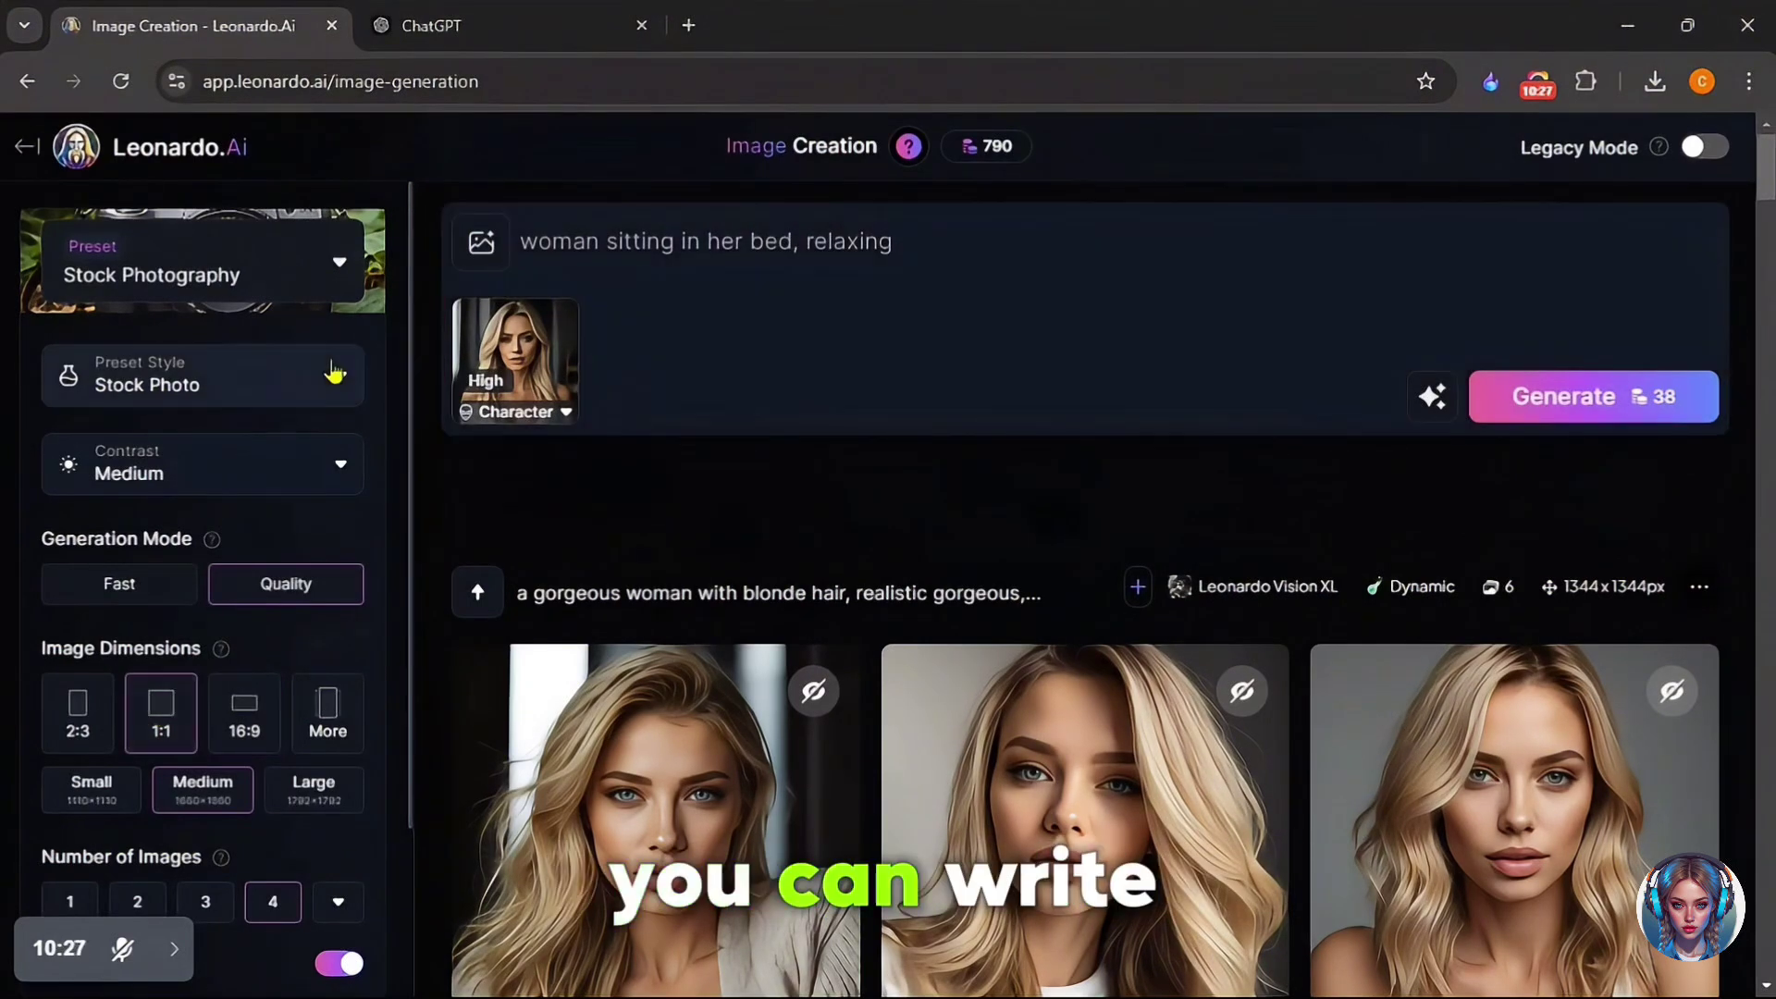
# - Look through the platform presets down to Stock Photography
pyautogui.click(337, 375)
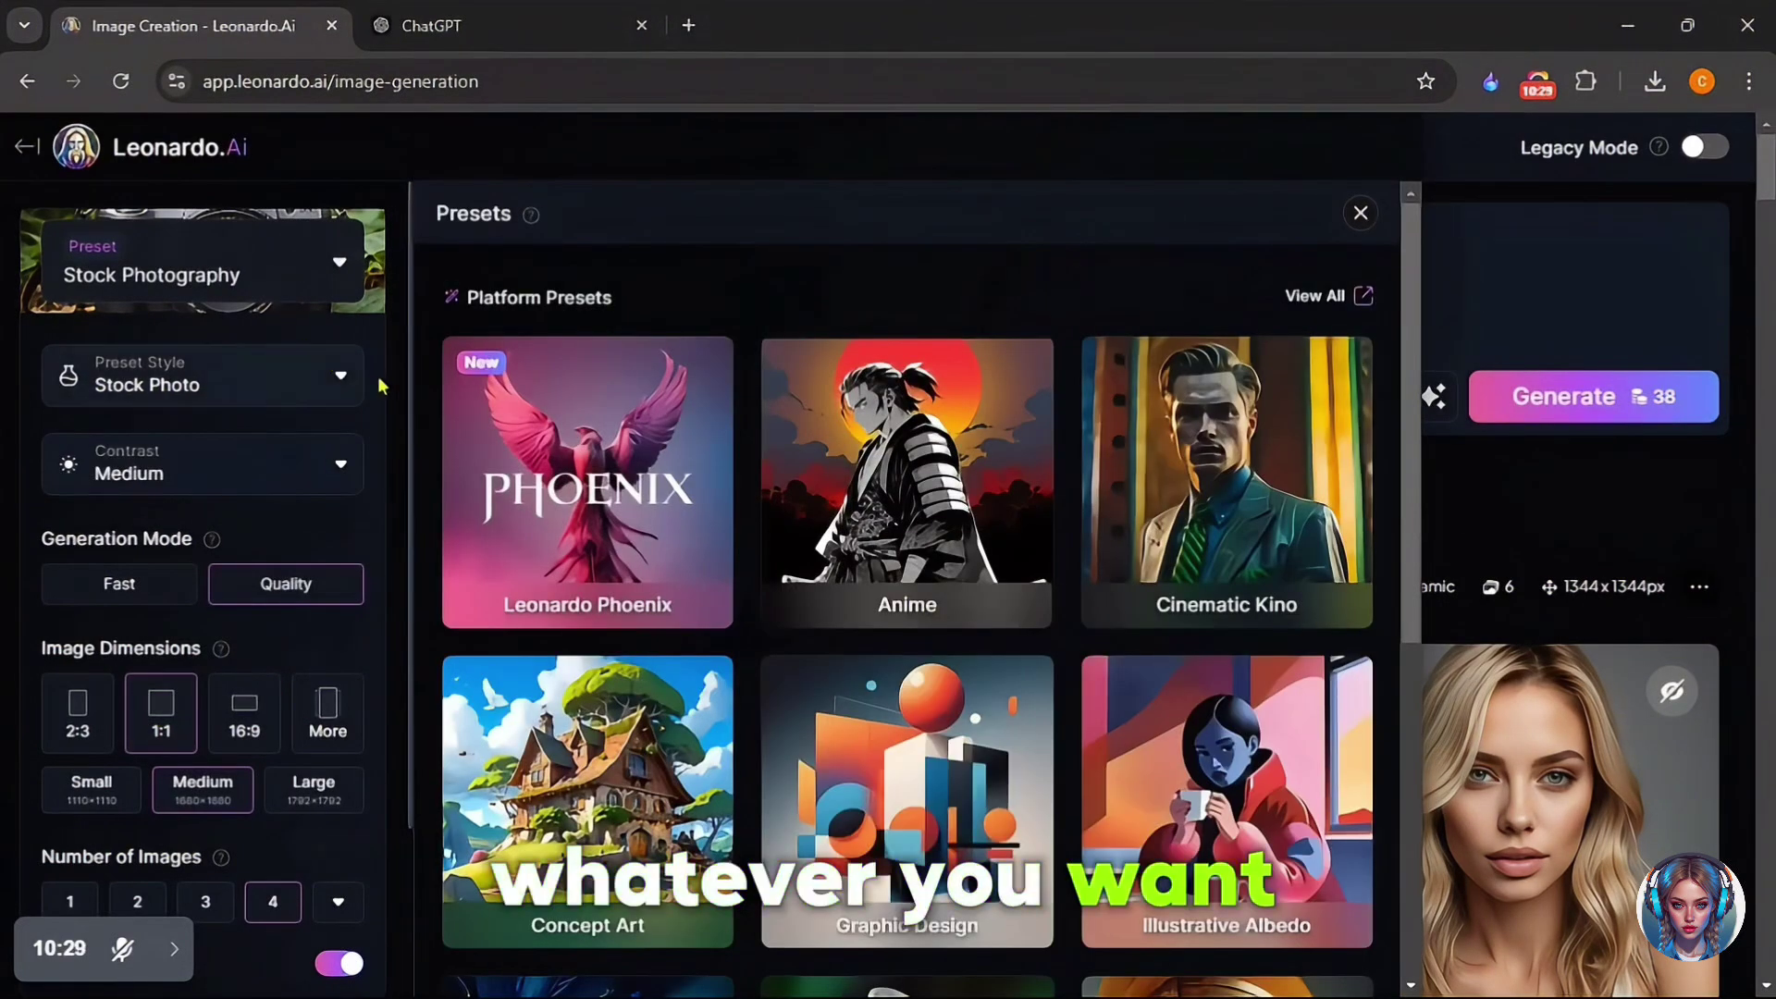
pyautogui.scroll(-5, 1390, 485)
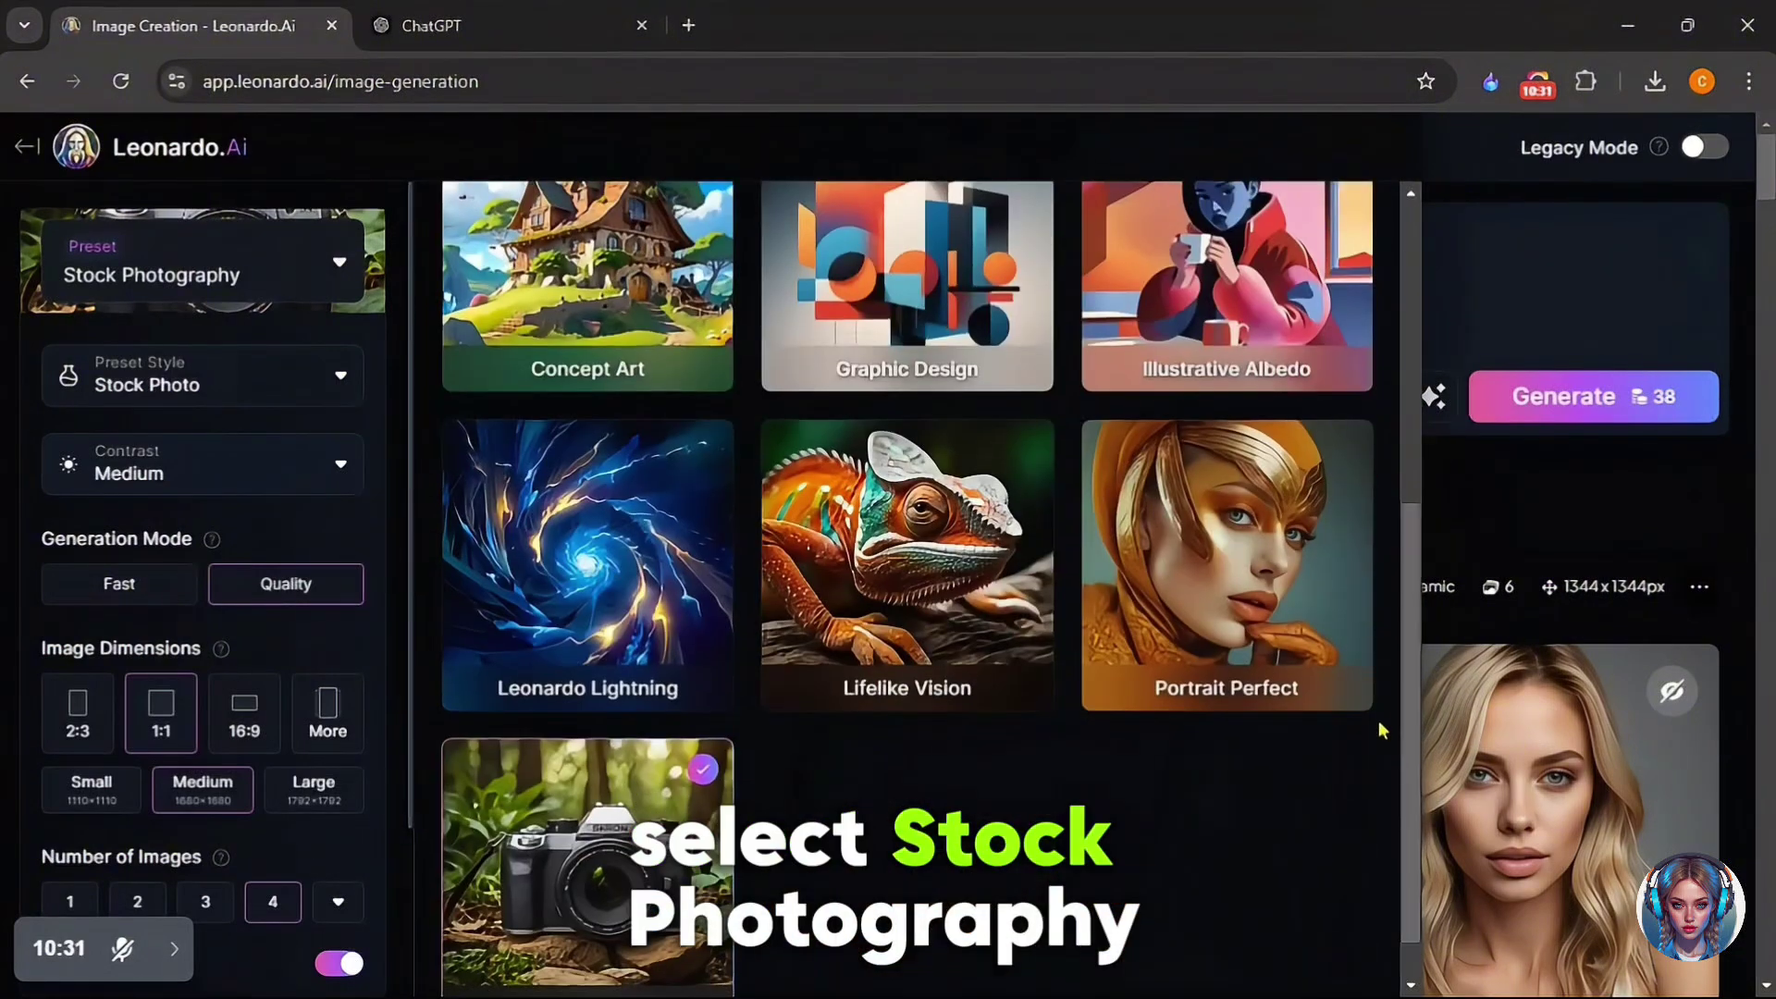
pyautogui.scroll(-1, 1415, 749)
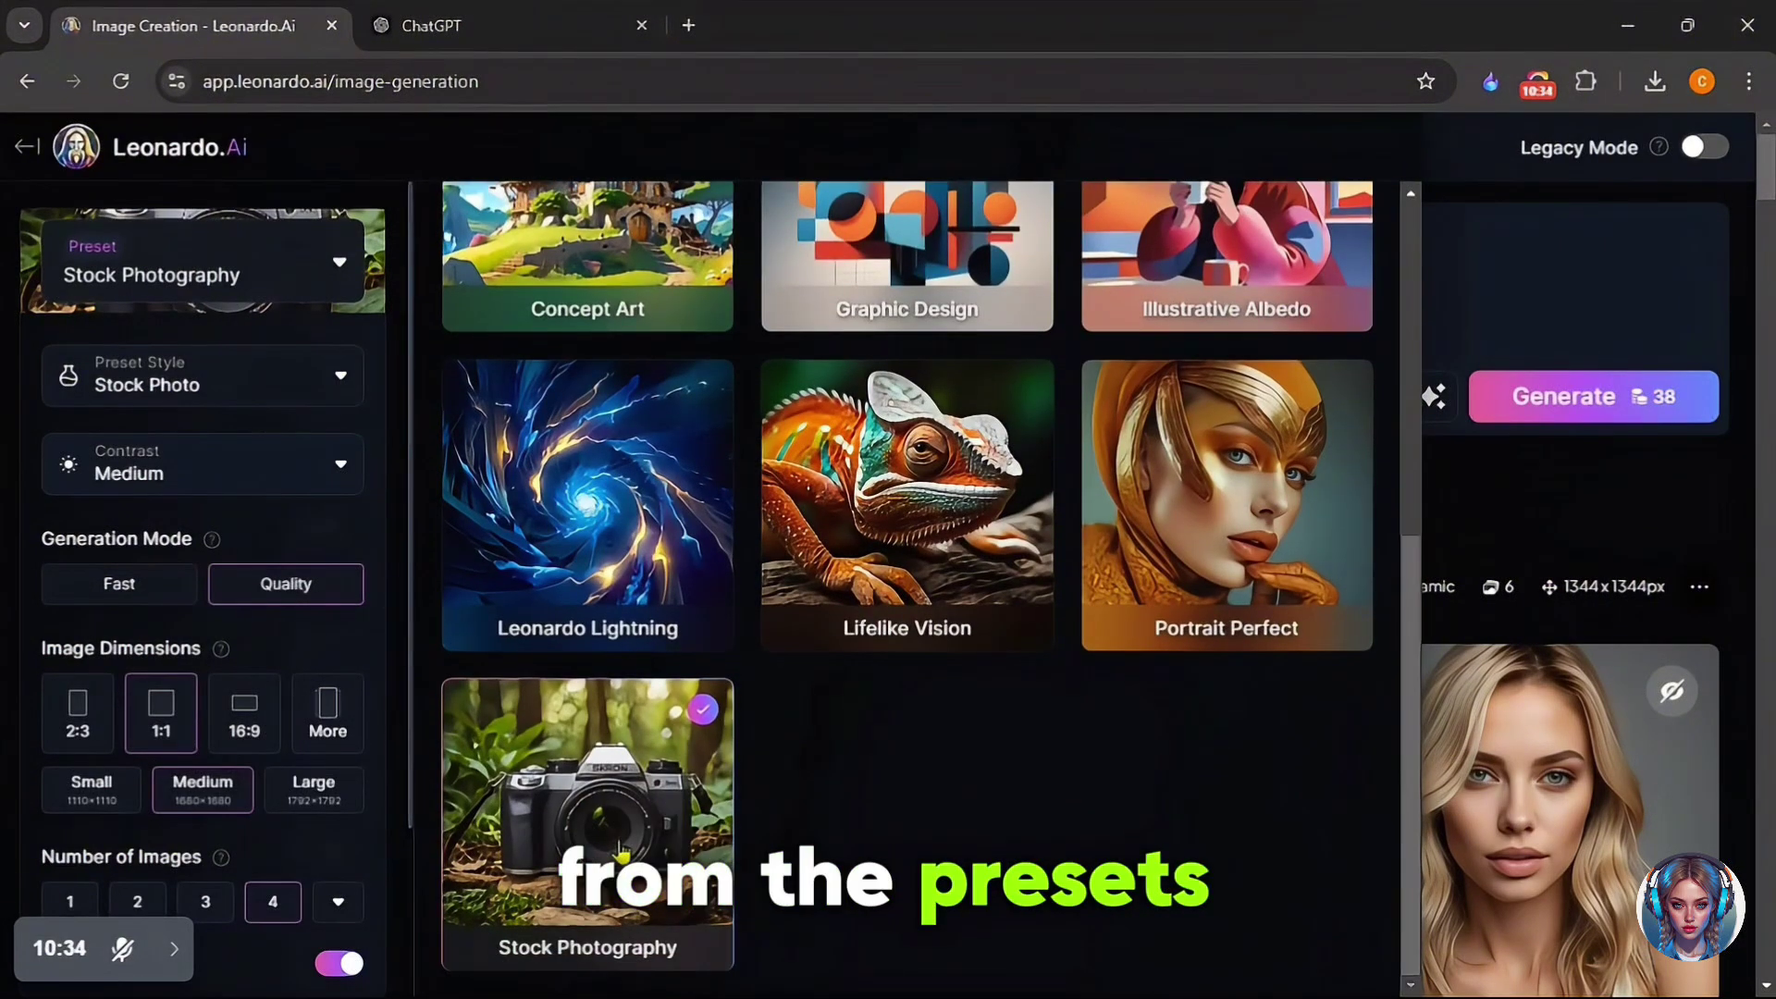
# - Set the model to Leonardo Lightning XL in the advanced settings and generate the images of the woman relaxing in bed
pyautogui.scroll(-3, 404, 832)
pyautogui.click(333, 843)
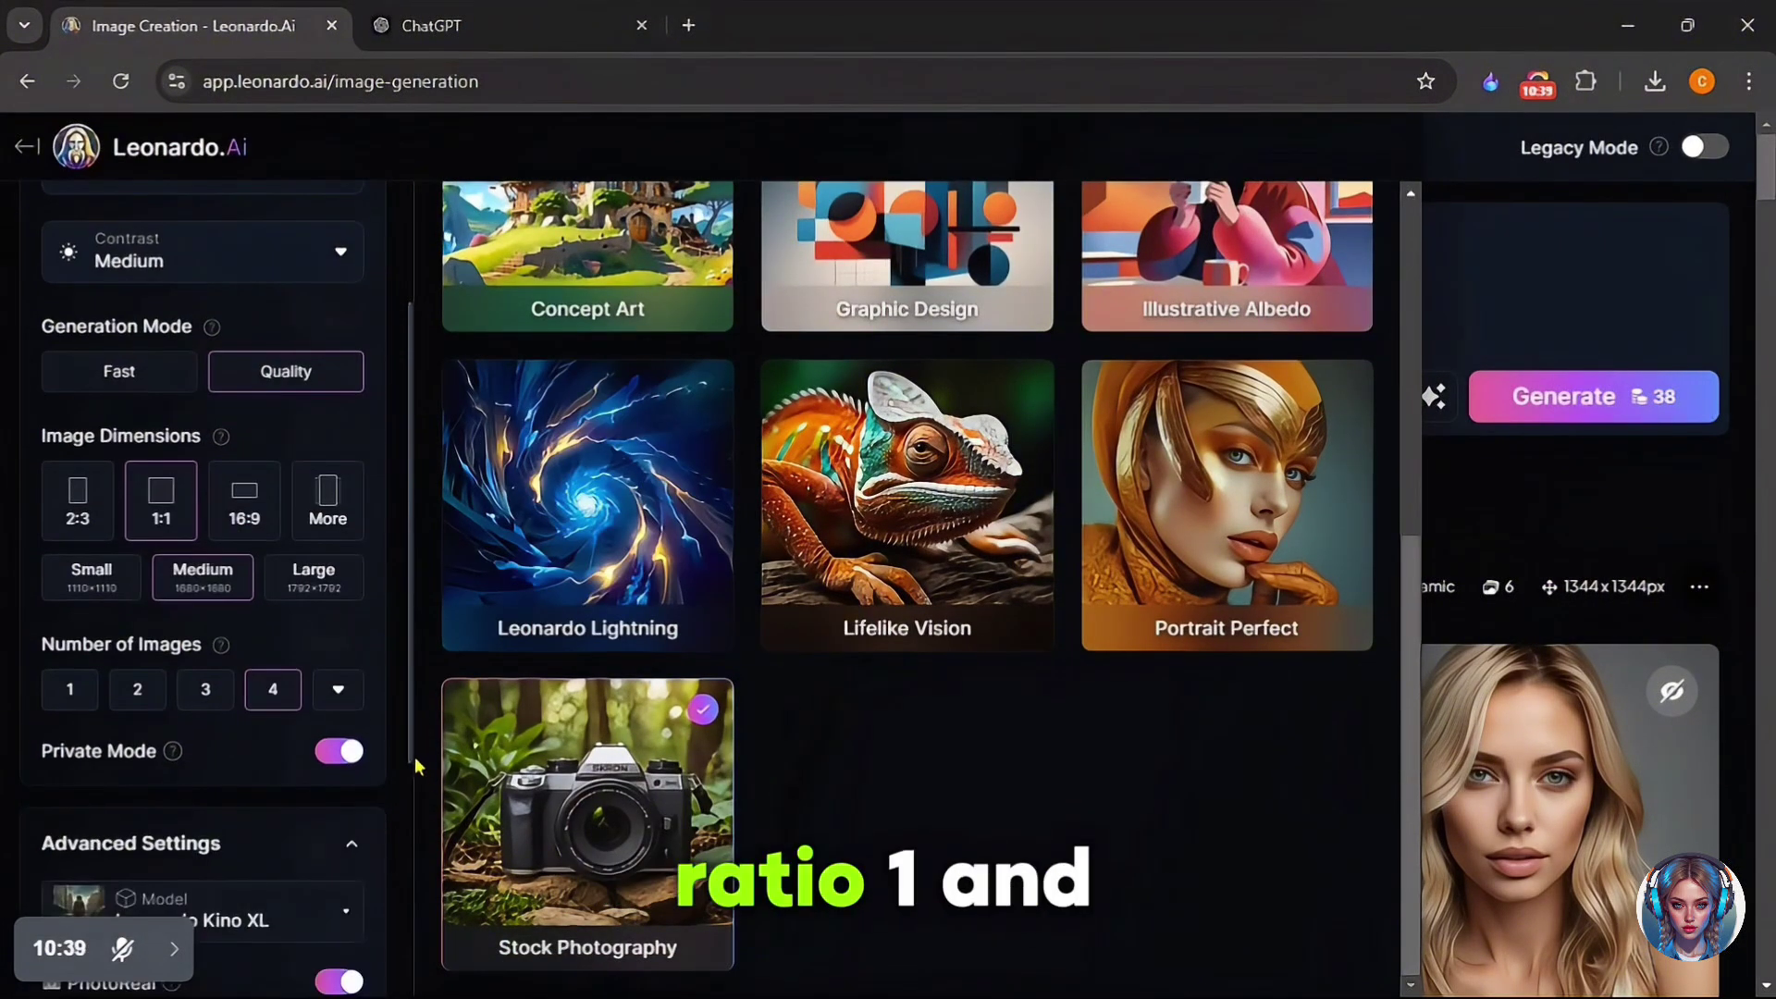
pyautogui.scroll(-3, 319, 703)
pyautogui.click(315, 666)
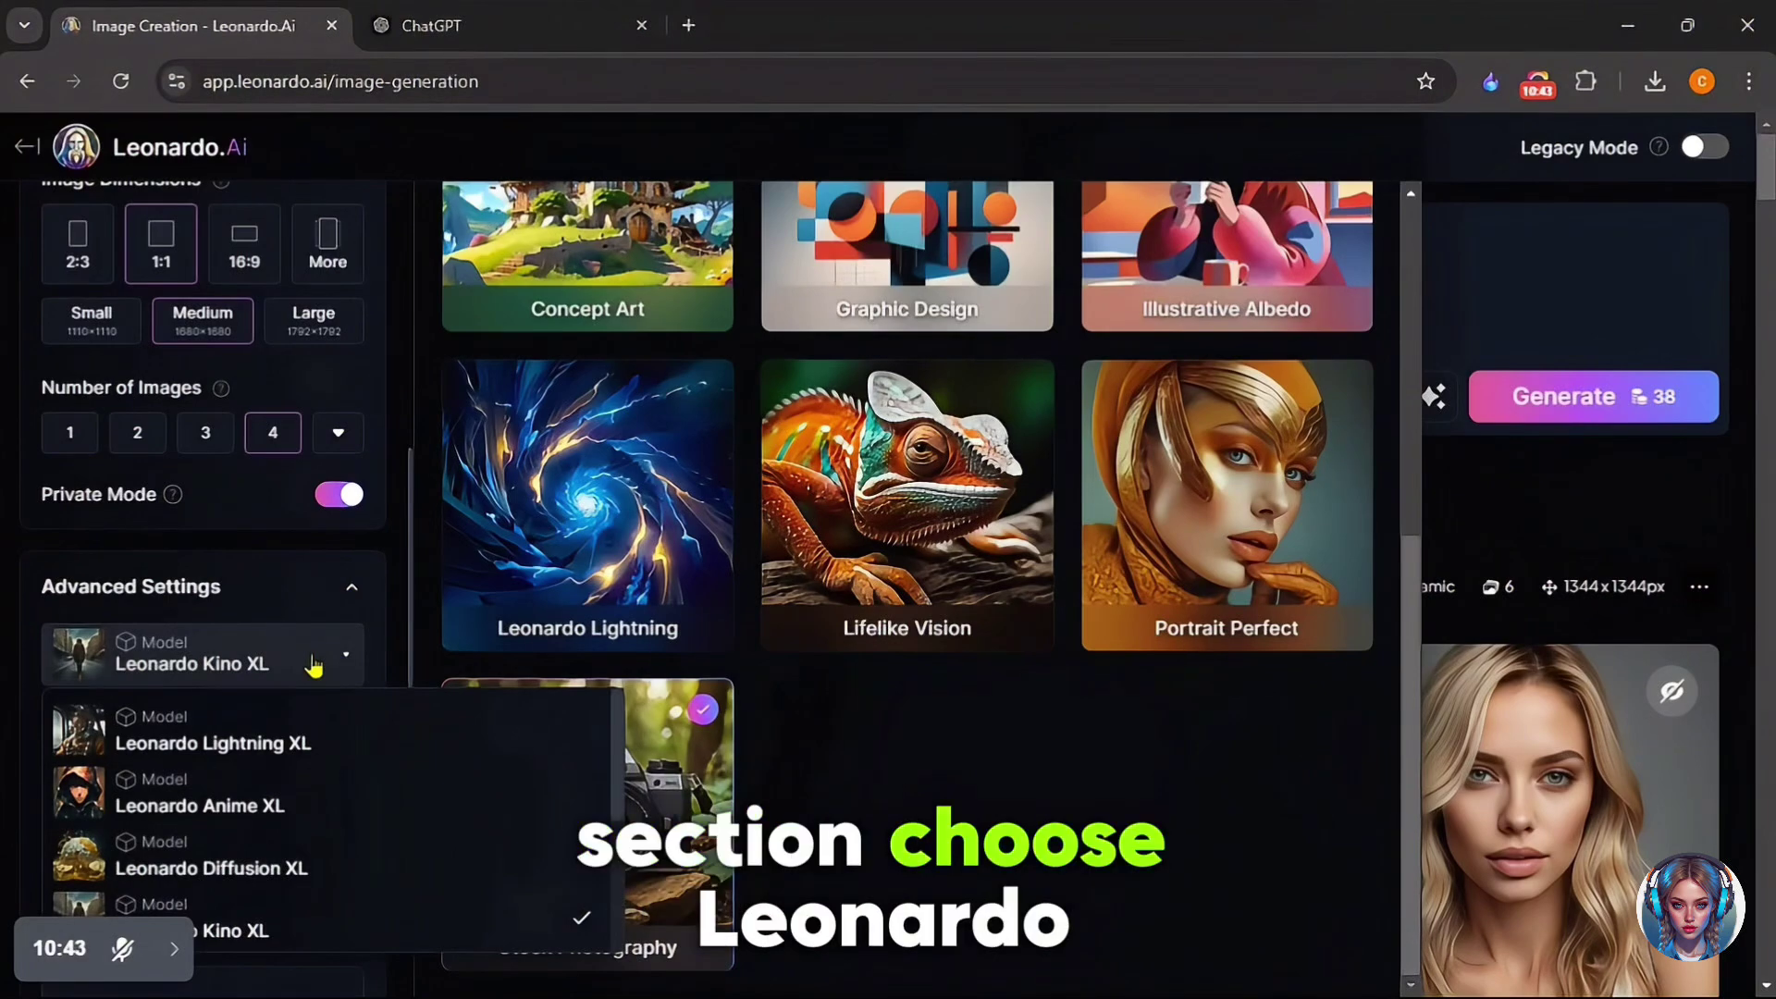
pyautogui.click(324, 740)
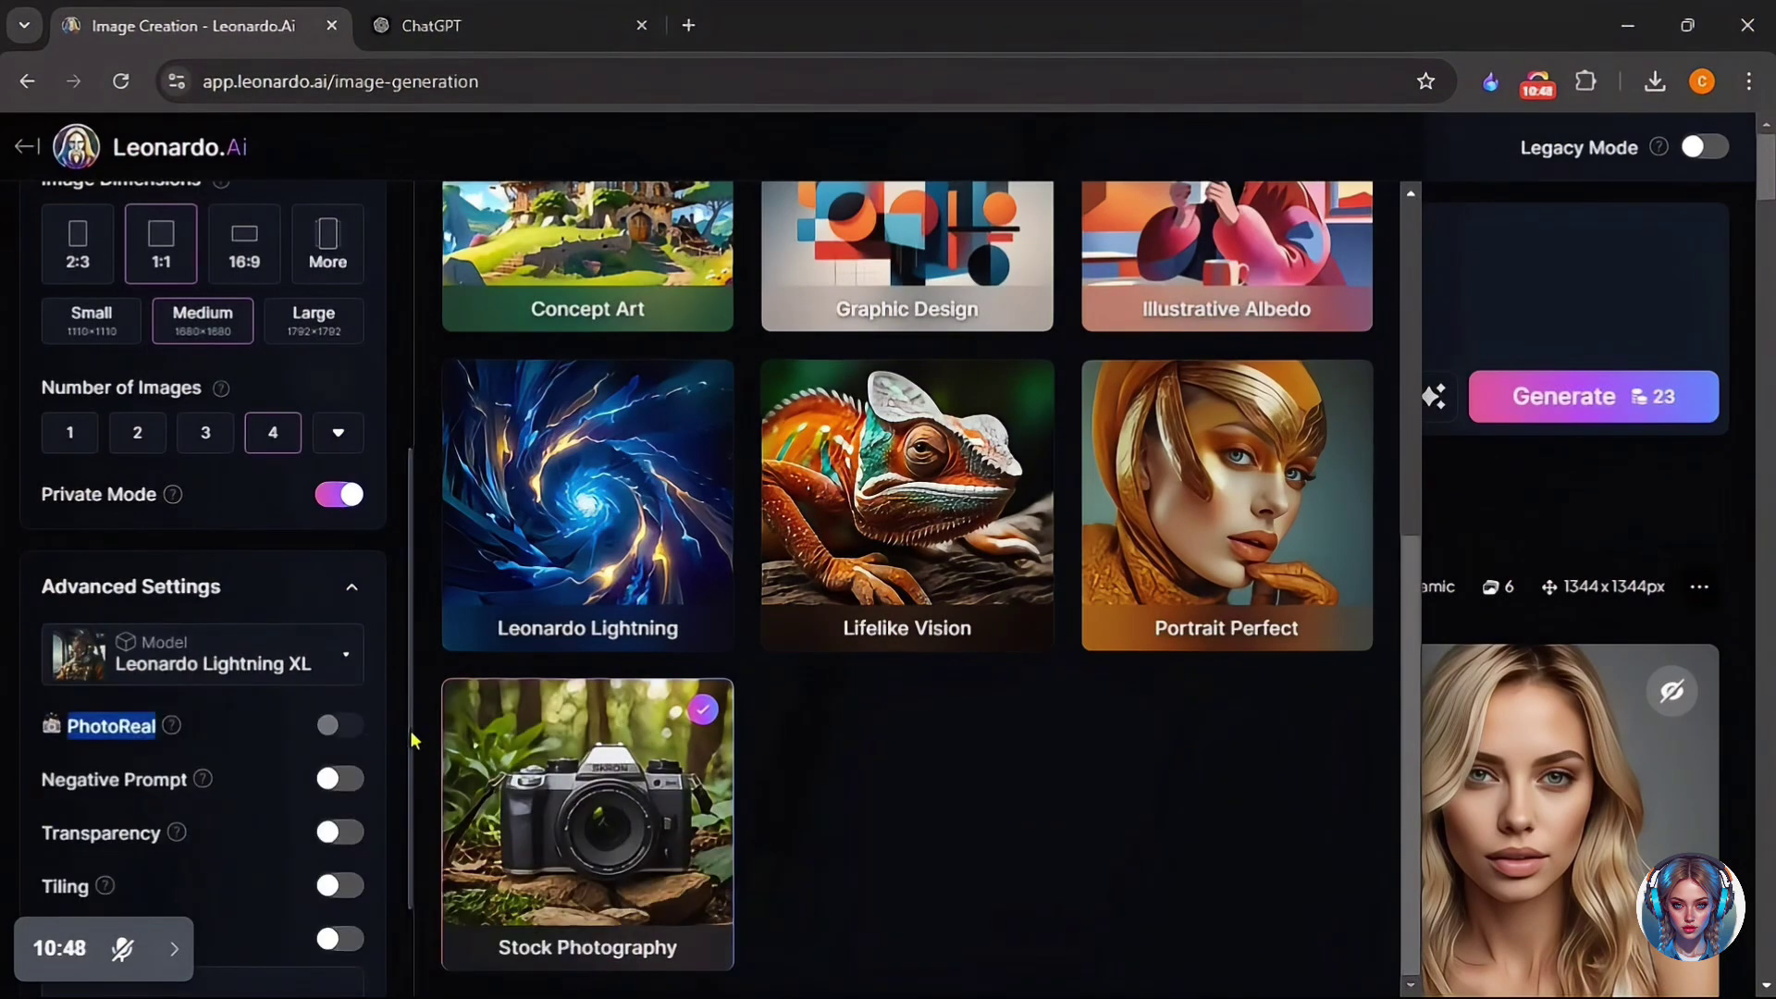
pyautogui.click(1625, 413)
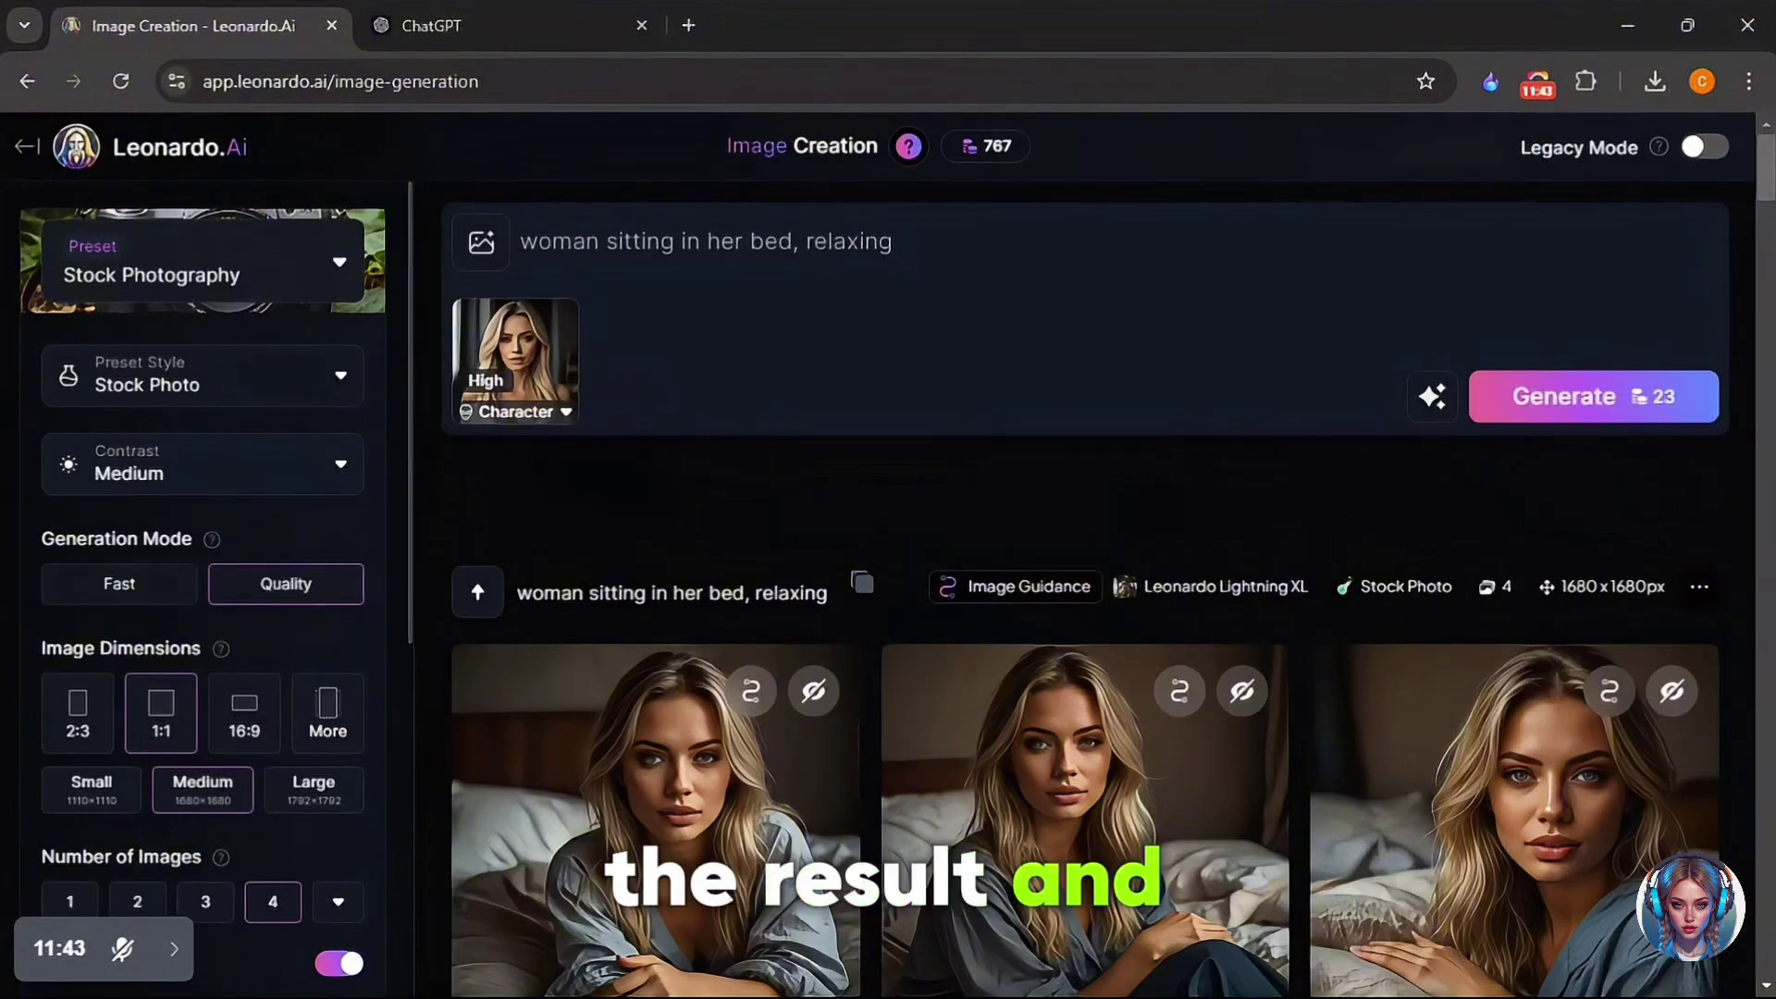
# - Examine the generated bed-scene portraits one by one at enlarged size
pyautogui.scroll(-5, 726, 347)
pyautogui.click(726, 347)
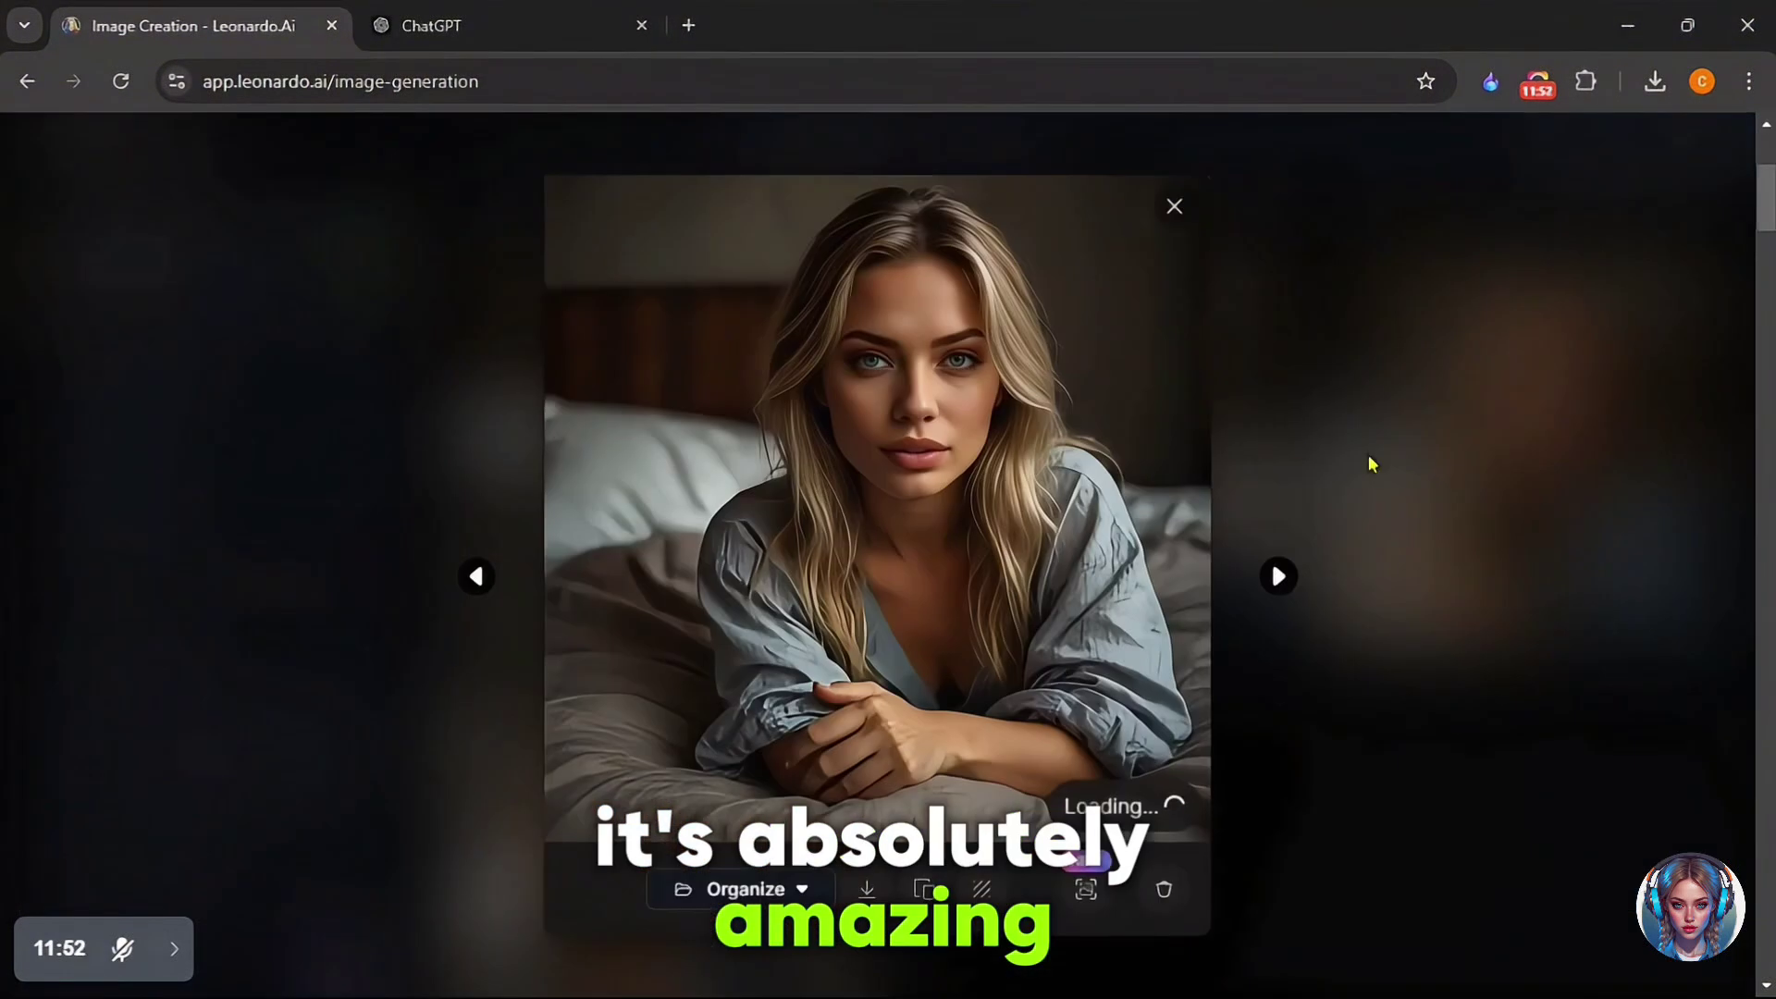
pyautogui.click(1283, 577)
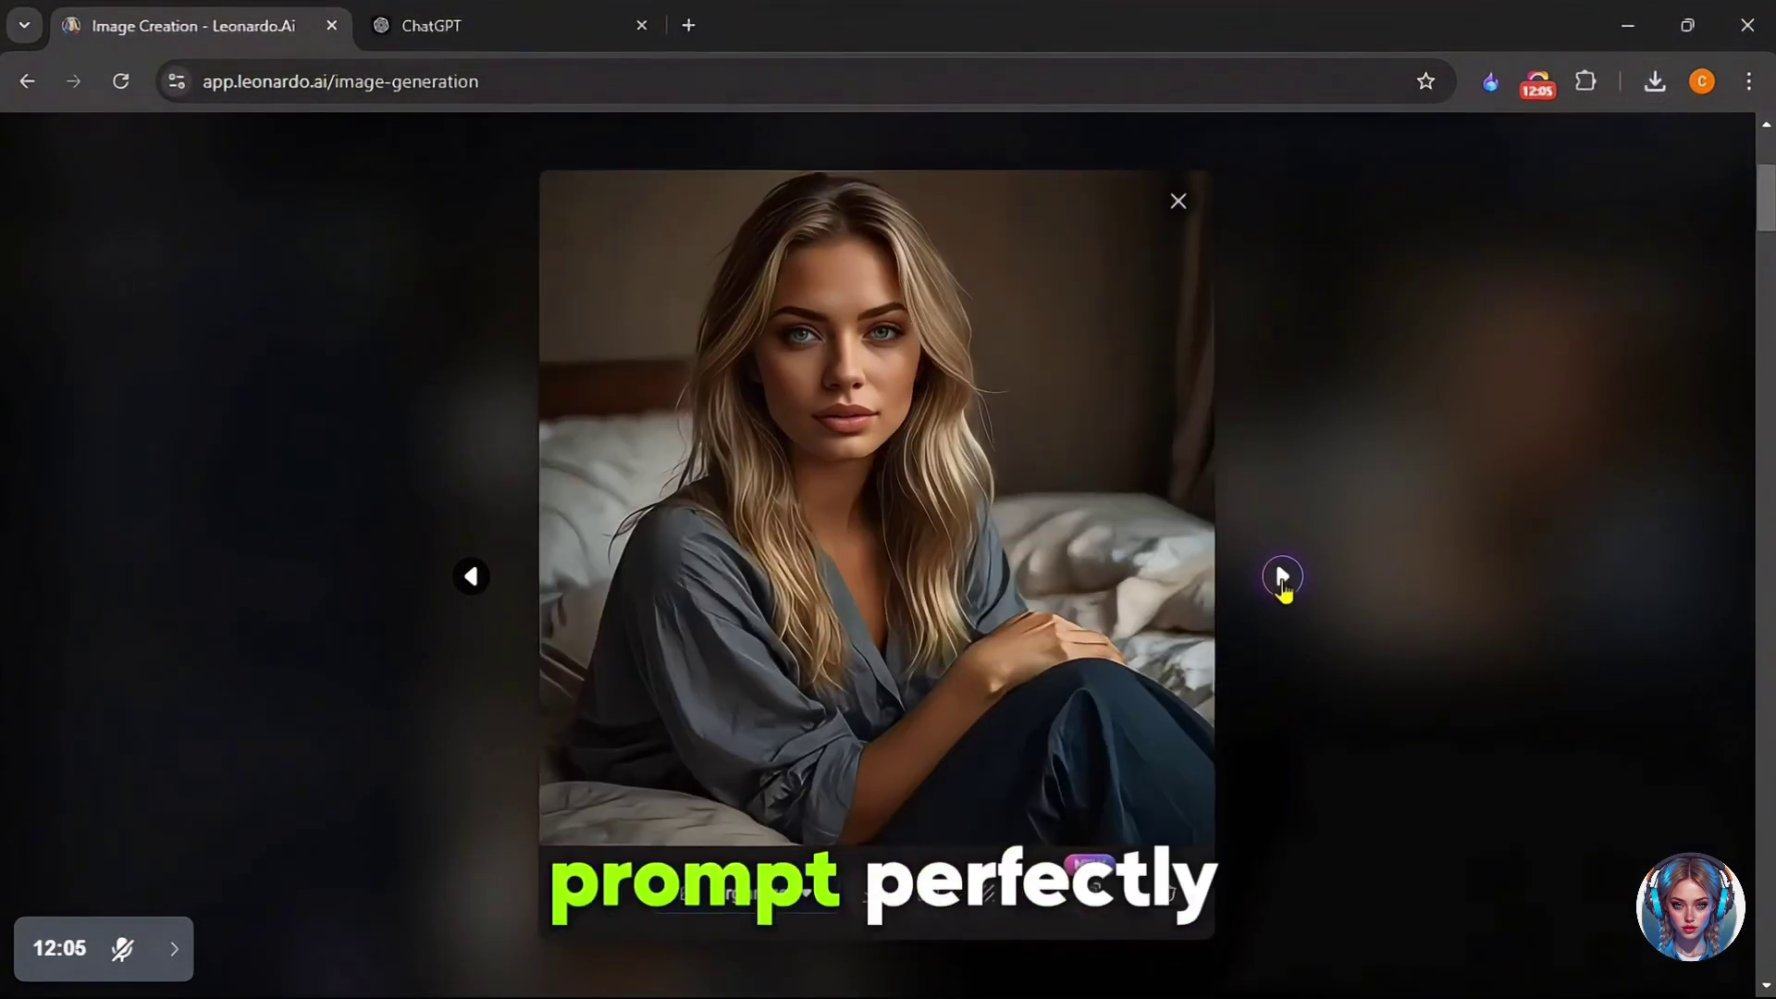
pyautogui.click(1283, 577)
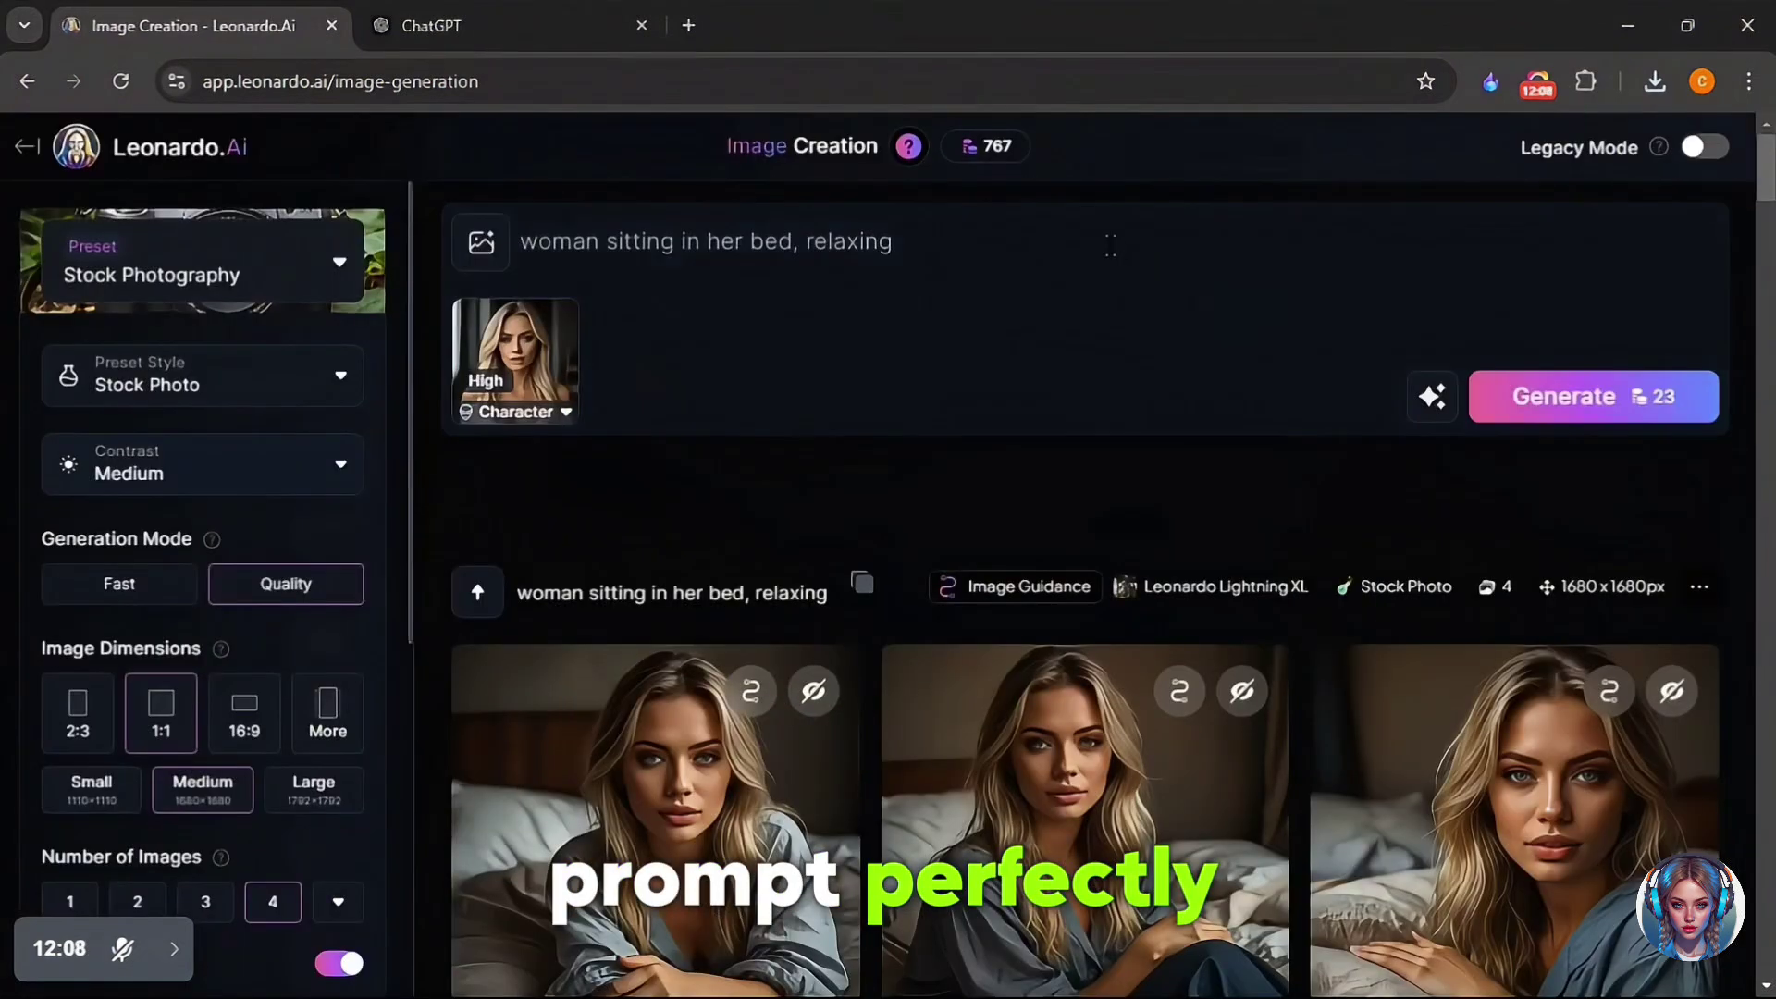
# - Replace the prompt with "a selfie in car, beautiful, modern" and generate the images
pyautogui.moveTo(894, 243); pyautogui.dragTo(710, 243)
pyautogui.hotkey('ctrl', 'a')
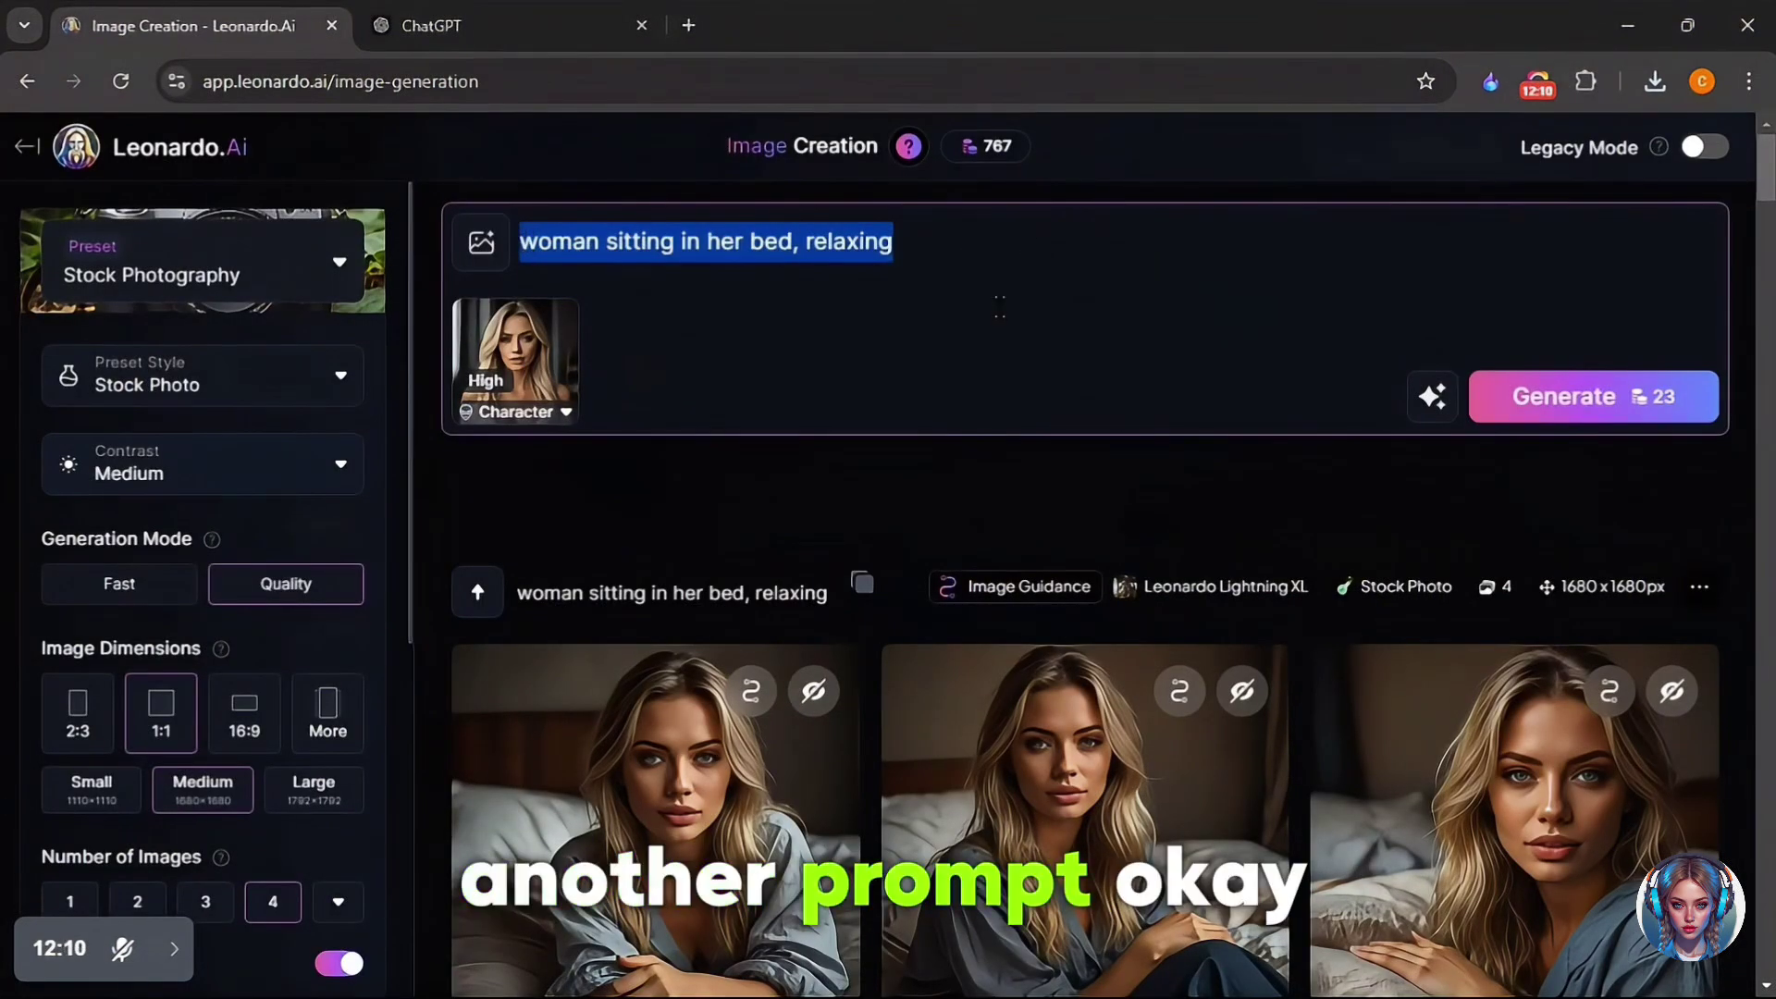
pyautogui.write('a selfie in car, beautiful, modern')
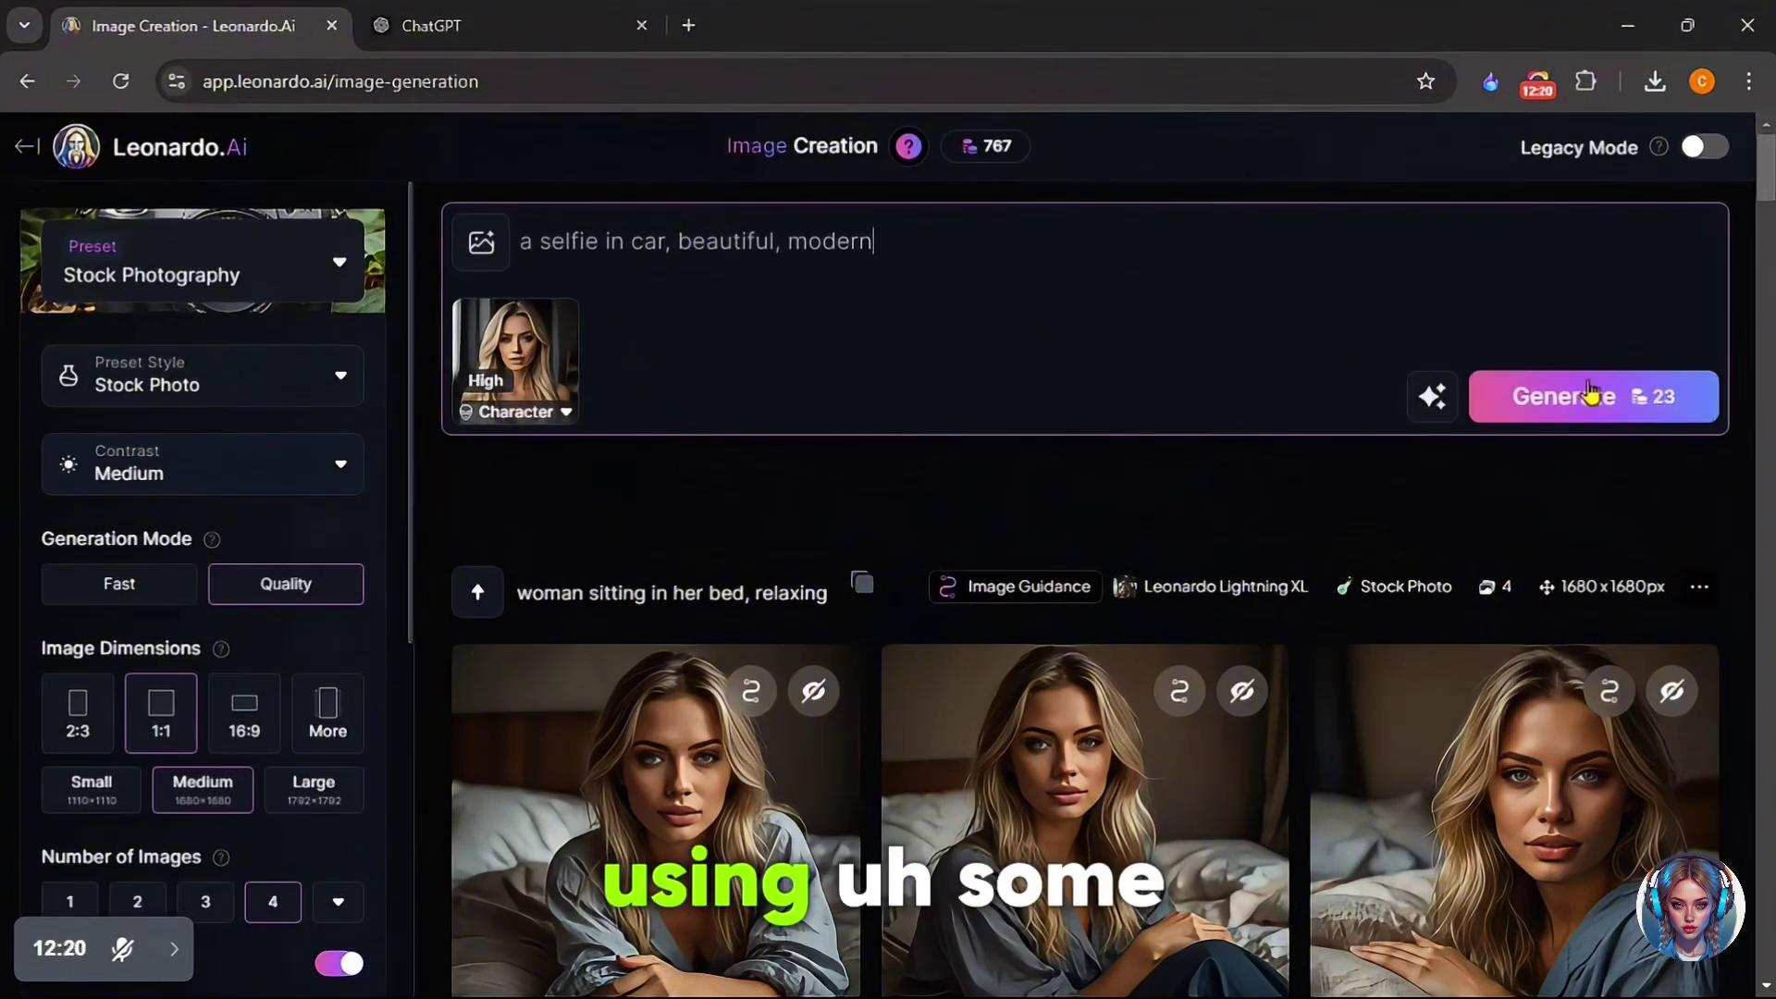
pyautogui.click(1590, 393)
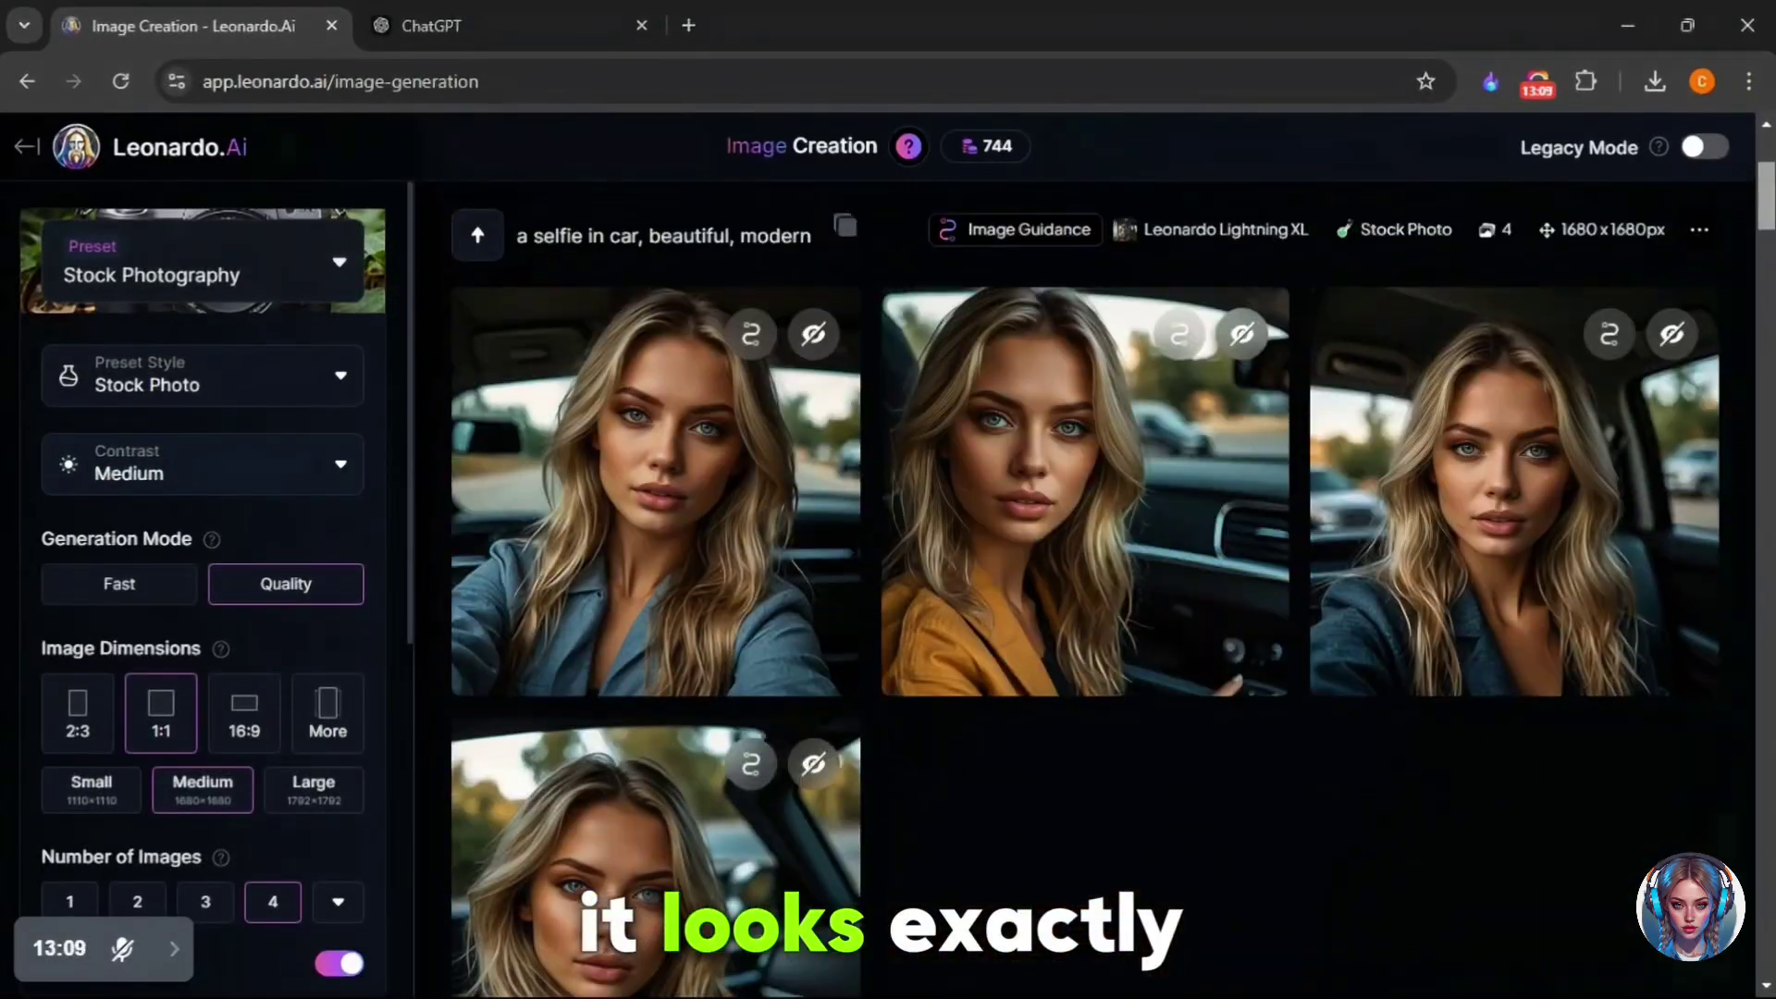
# - Examine the car selfie images at enlarged size and compare the face with the base model
pyautogui.click(680, 476)
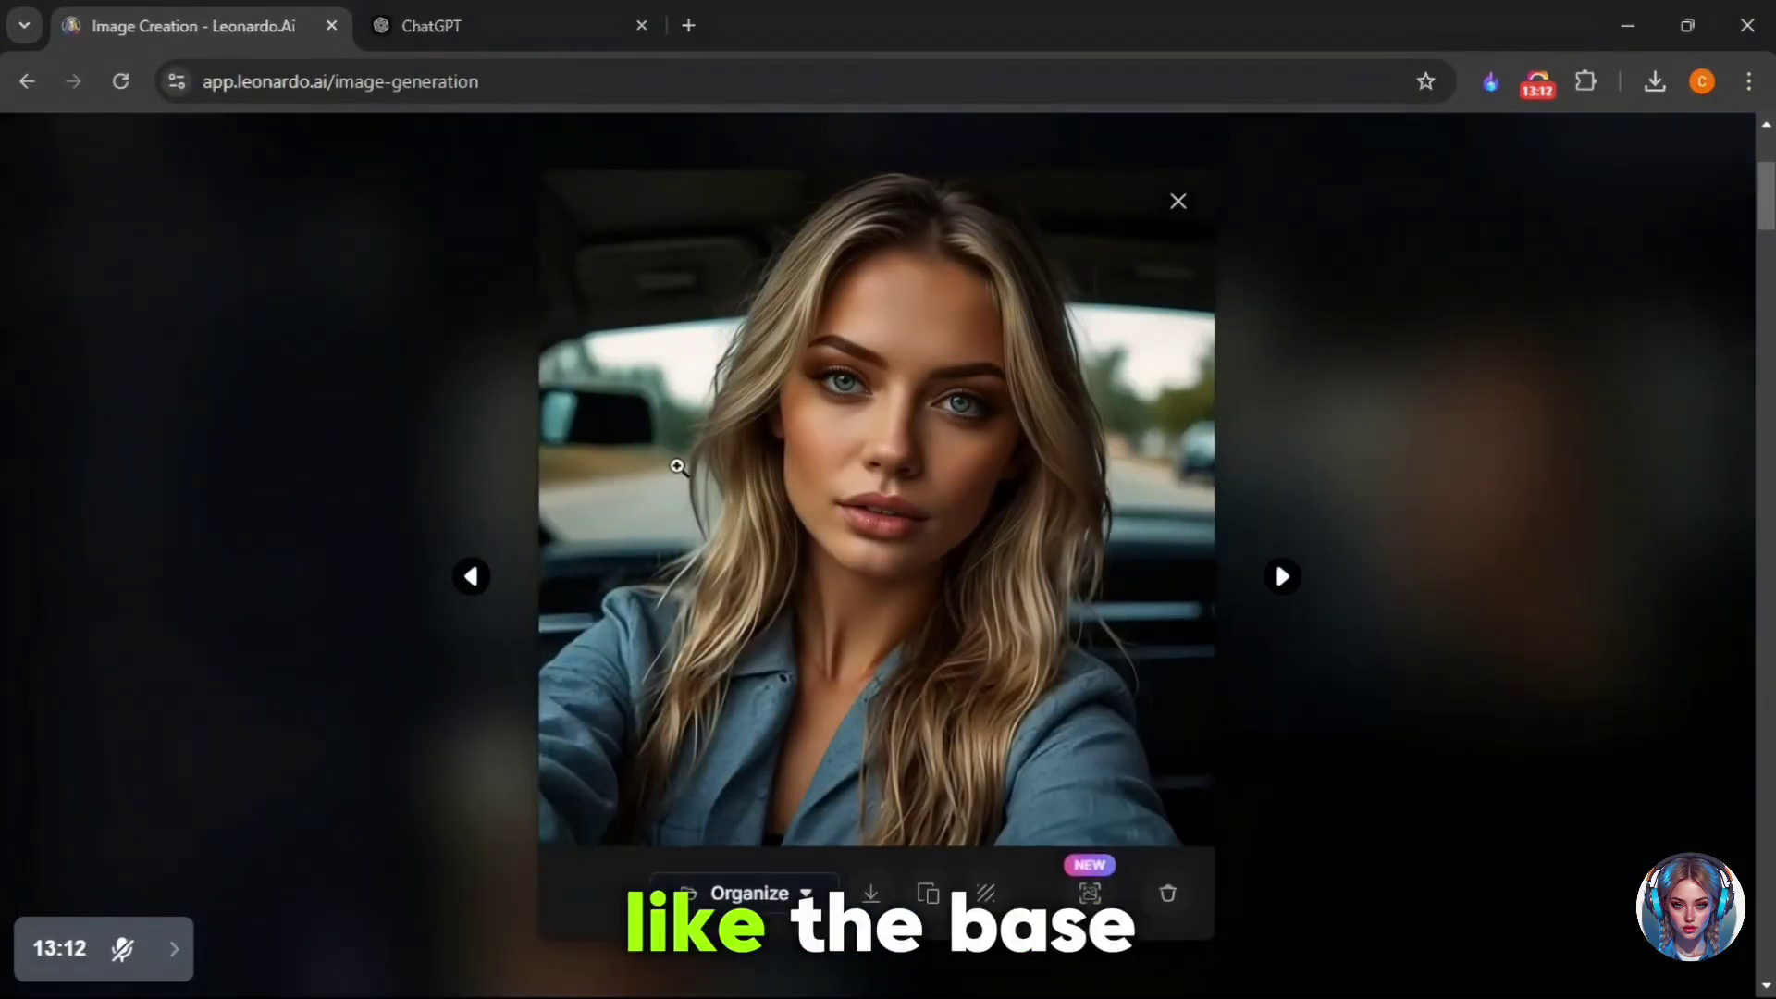
pyautogui.click(1296, 593)
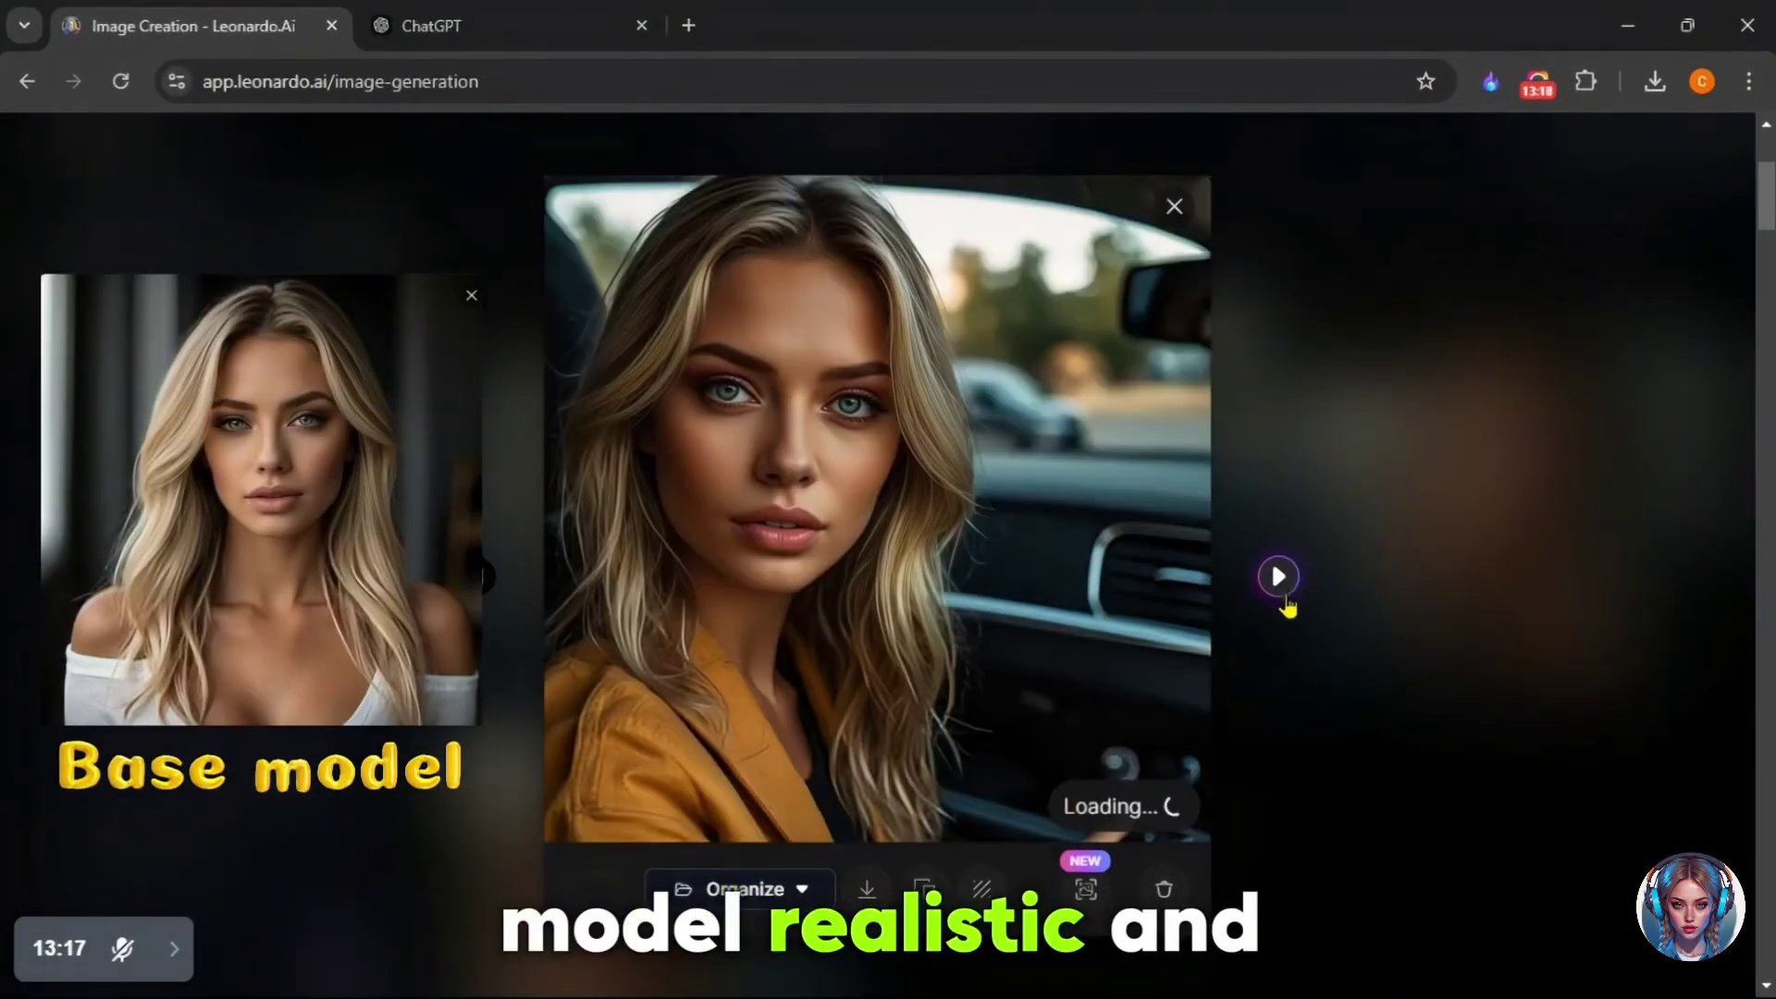
pyautogui.click(1286, 599)
pyautogui.click(1281, 592)
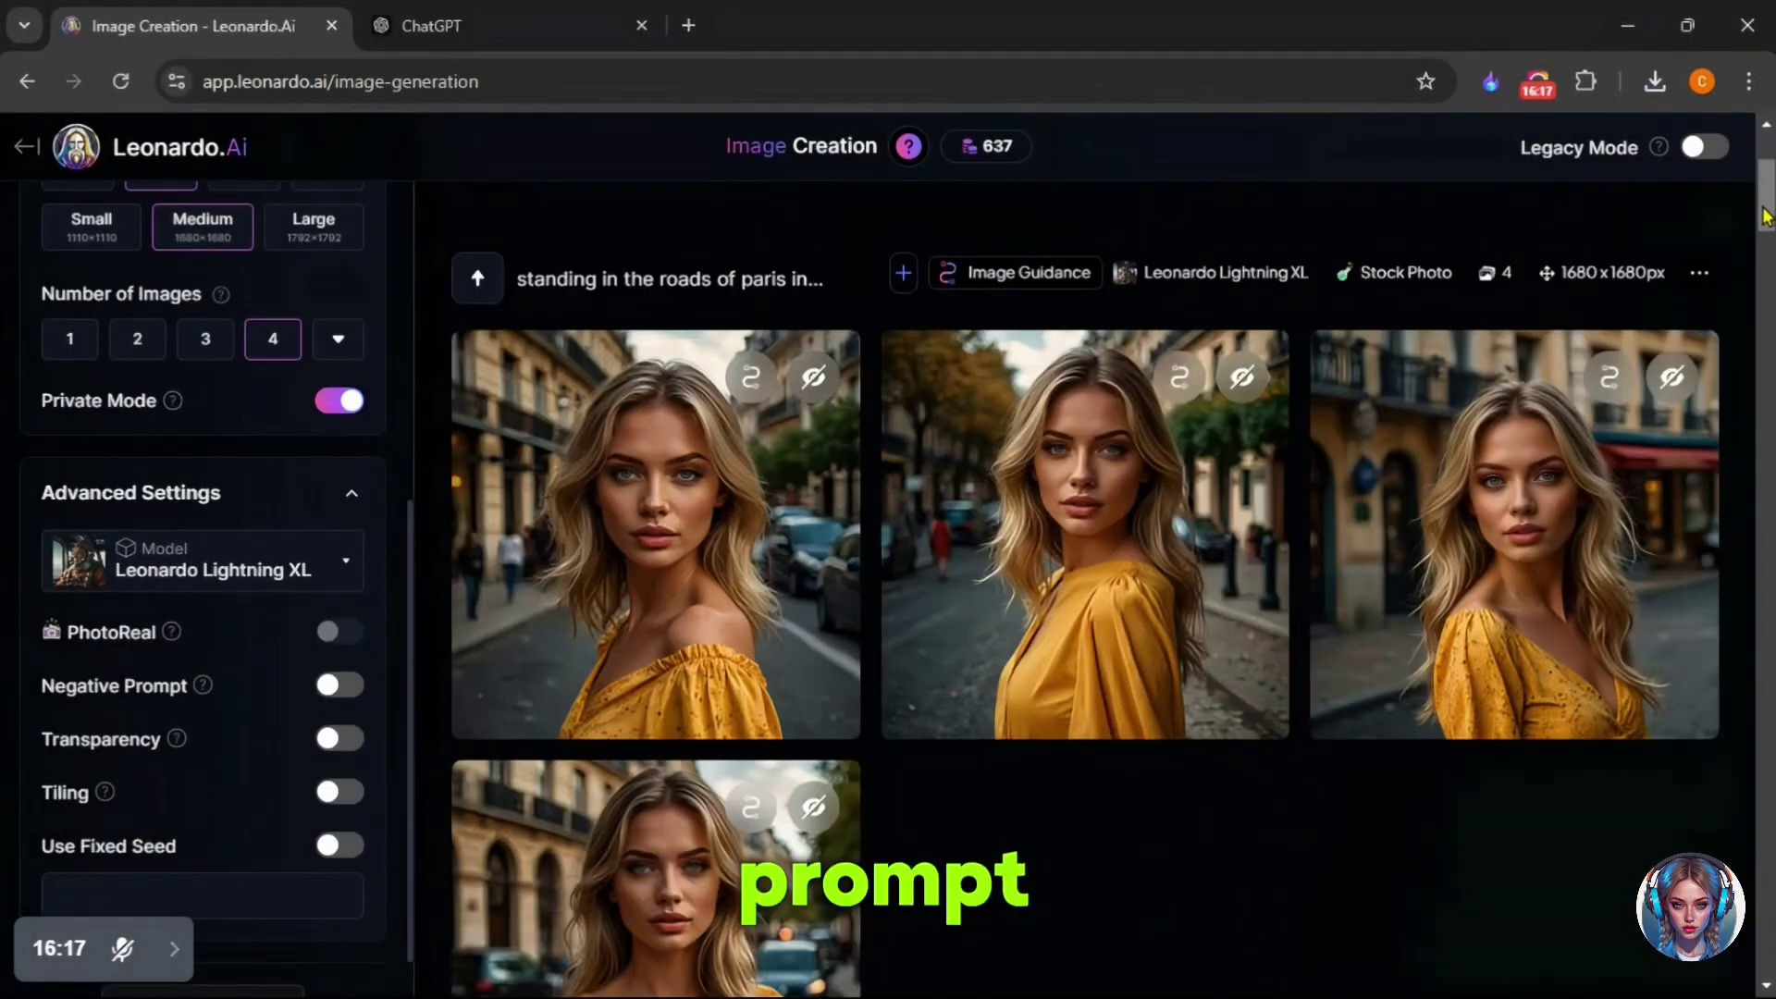
# - View the fourth Paris street image enlarged, then return to the generated results
pyautogui.moveTo(1765, 217); pyautogui.dragTo(1765, 236)
pyautogui.click(630, 702)
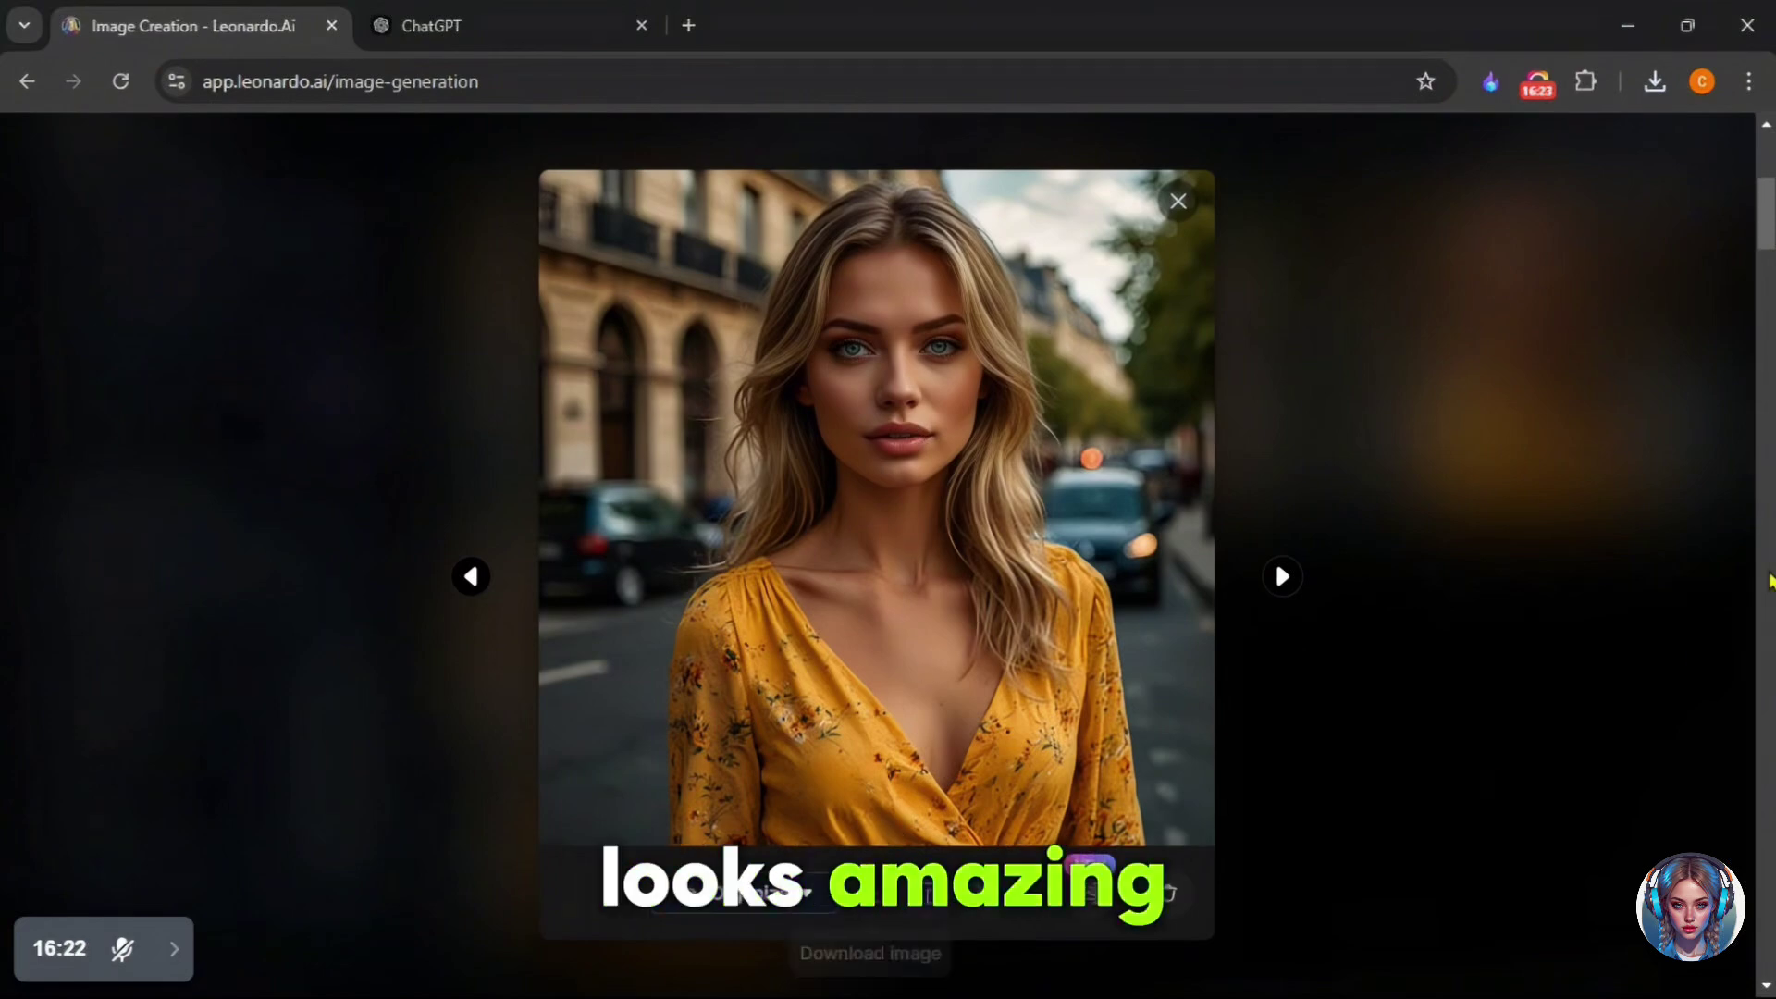
pyautogui.click(1645, 614)
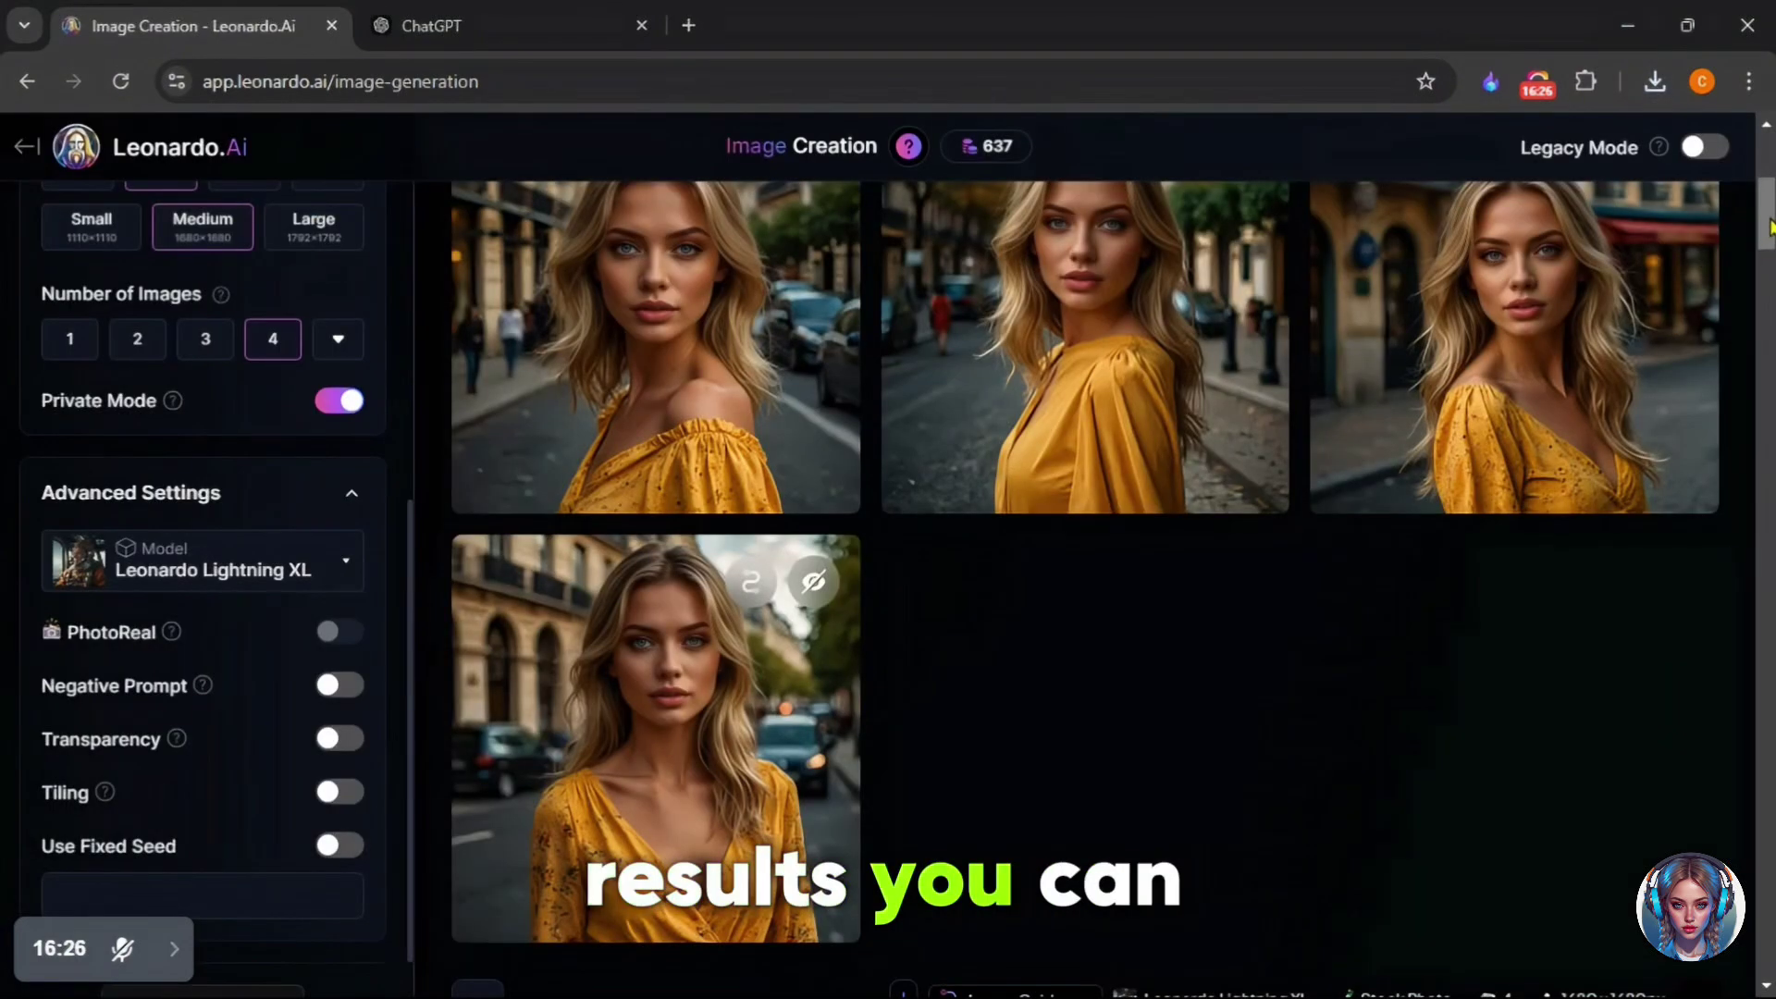
# - Replace the prompt with "in salon, red lipstick, tied hair, beautiful pic" and generate the images
pyautogui.scroll(5, 1769, 227)
pyautogui.click(1224, 242)
pyautogui.hotkey('ctrl', 'a')
pyautogui.write('in salon')
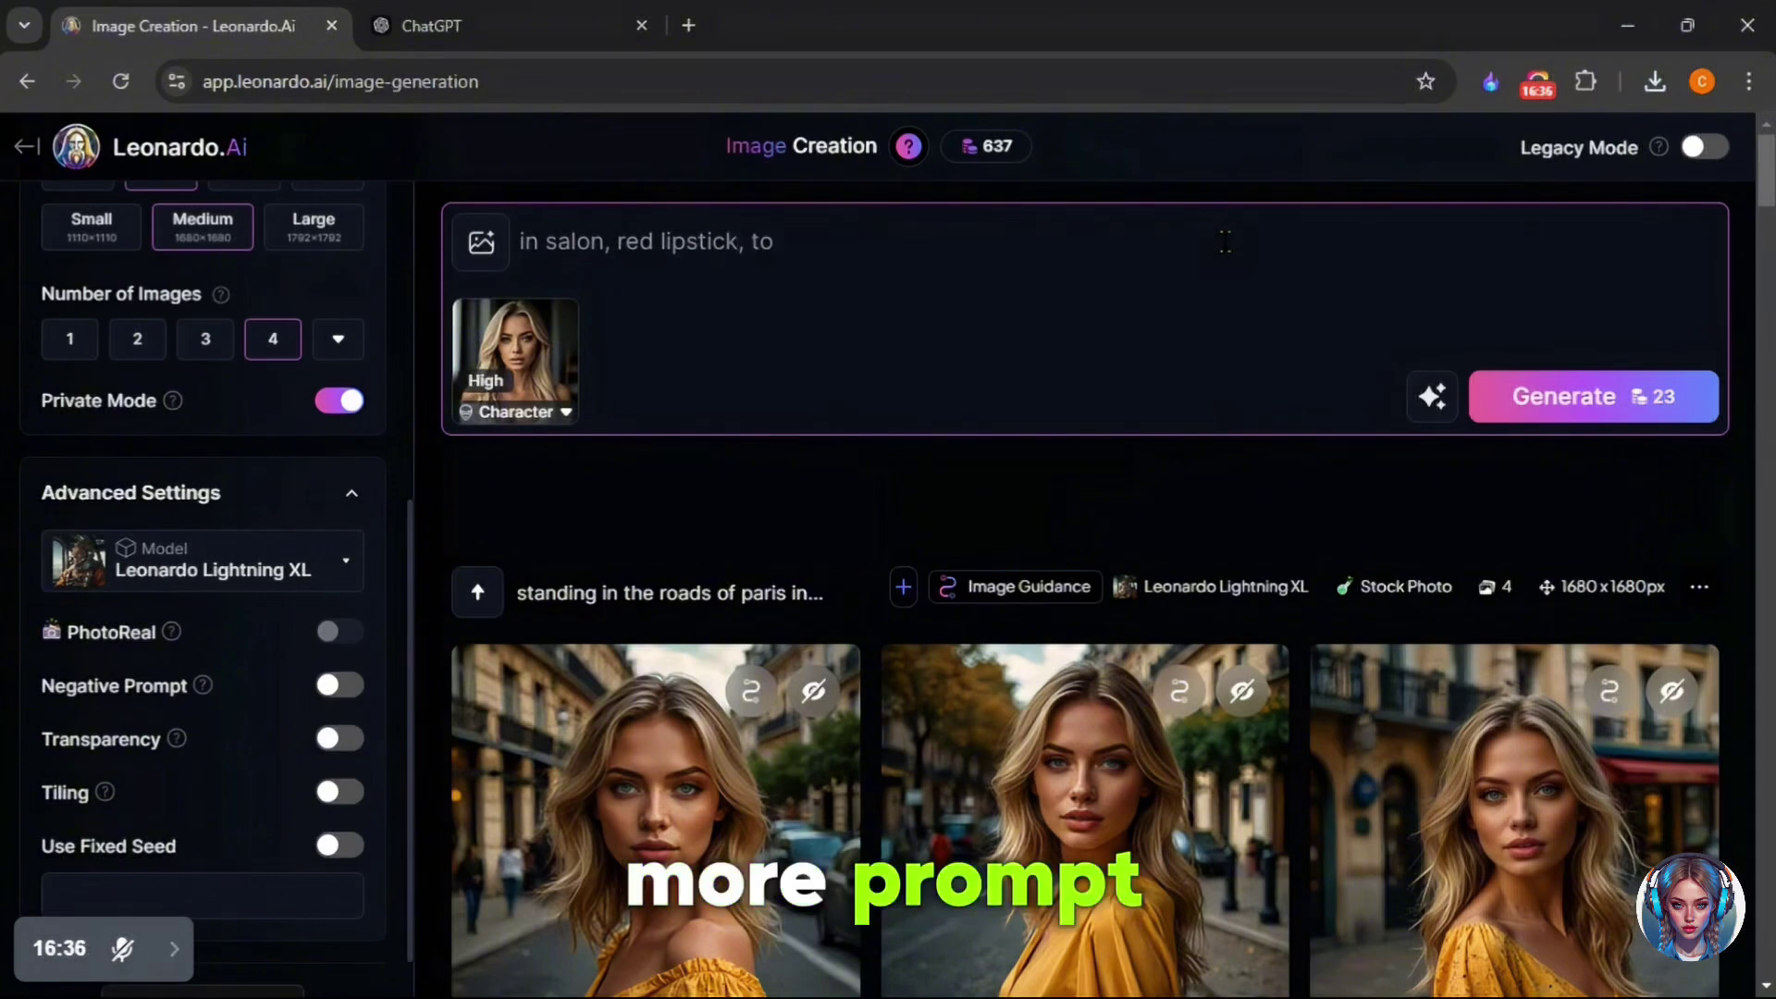
pyautogui.write(' beautiful pic')
pyautogui.press('Return')
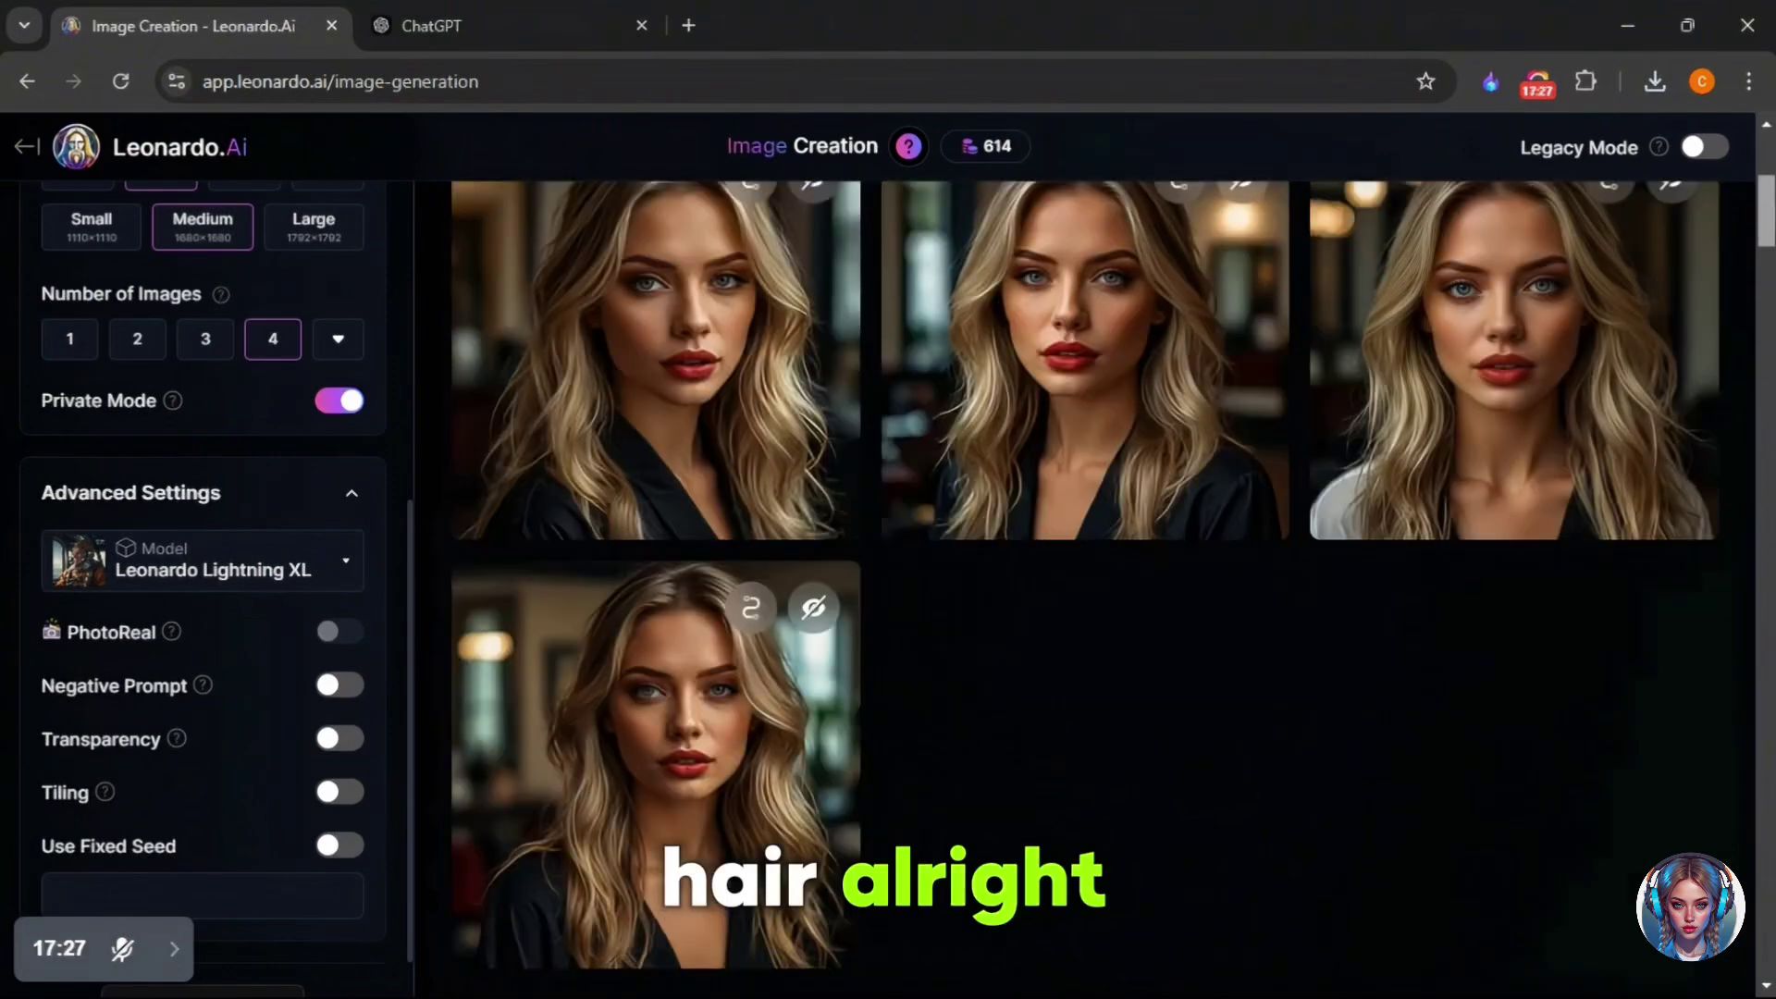
# - Review the salon images, download the first portrait in the black top from its enlarged view, and return to the results
pyautogui.scroll(-1, 1100, 573)
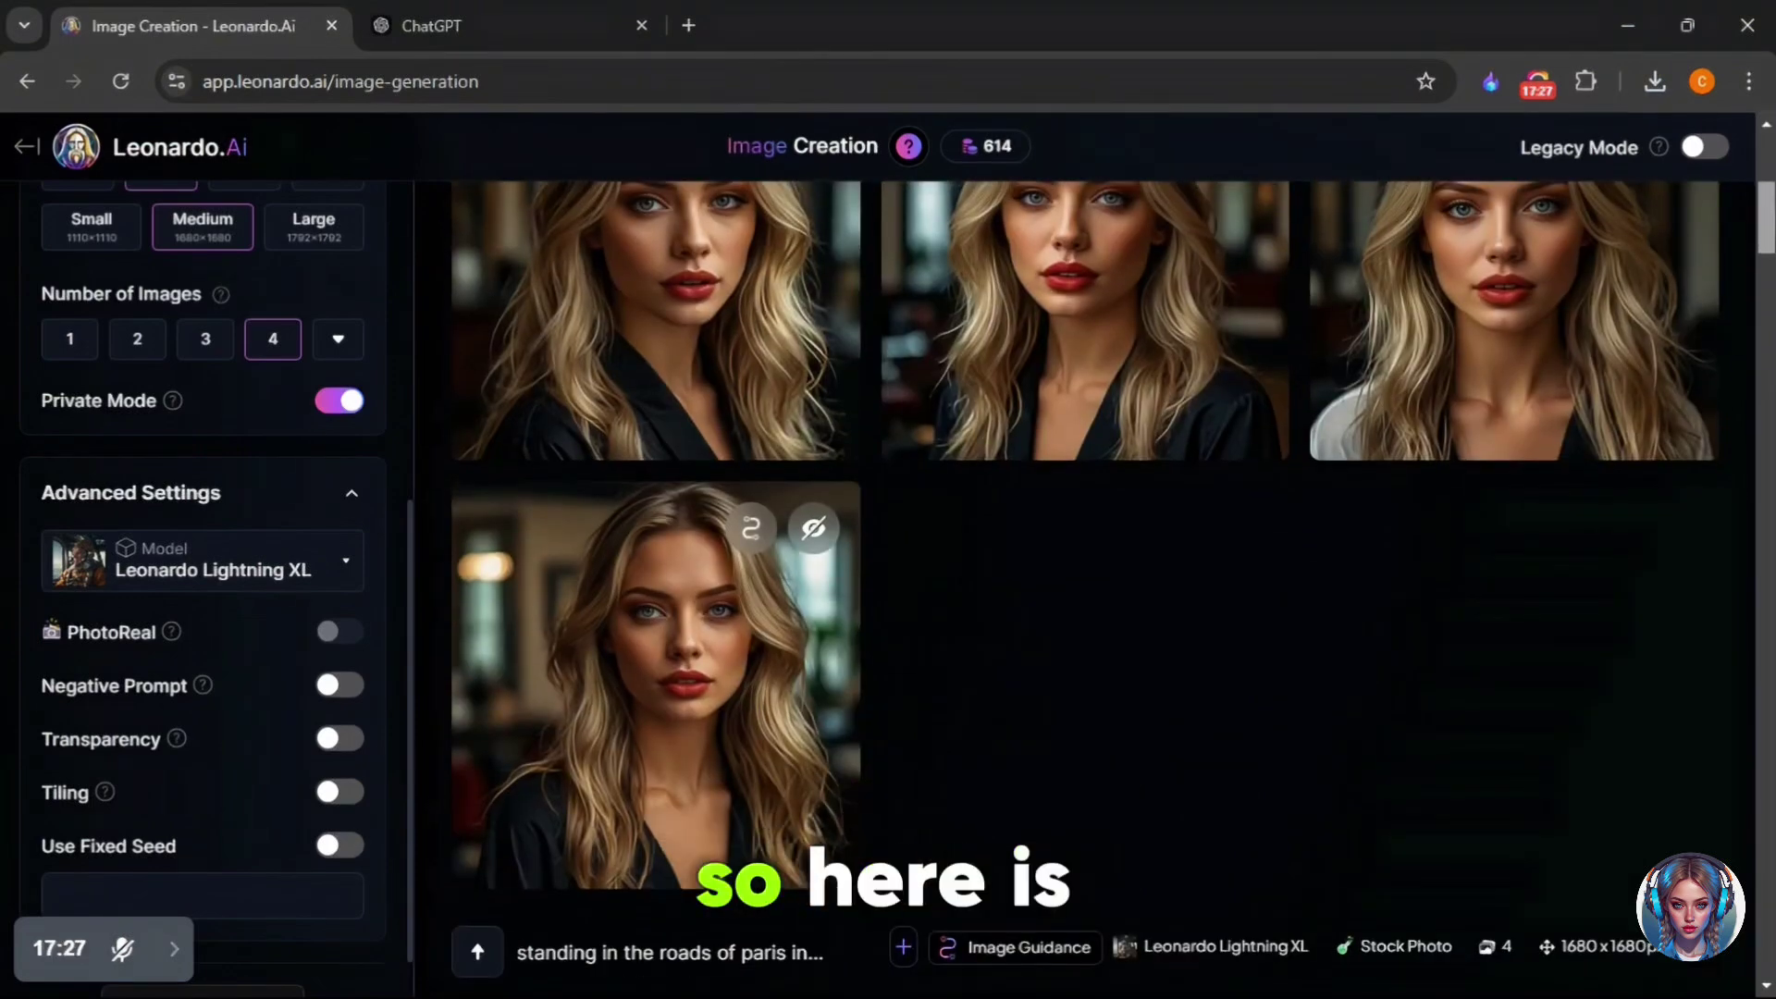
pyautogui.scroll(3, 1101, 573)
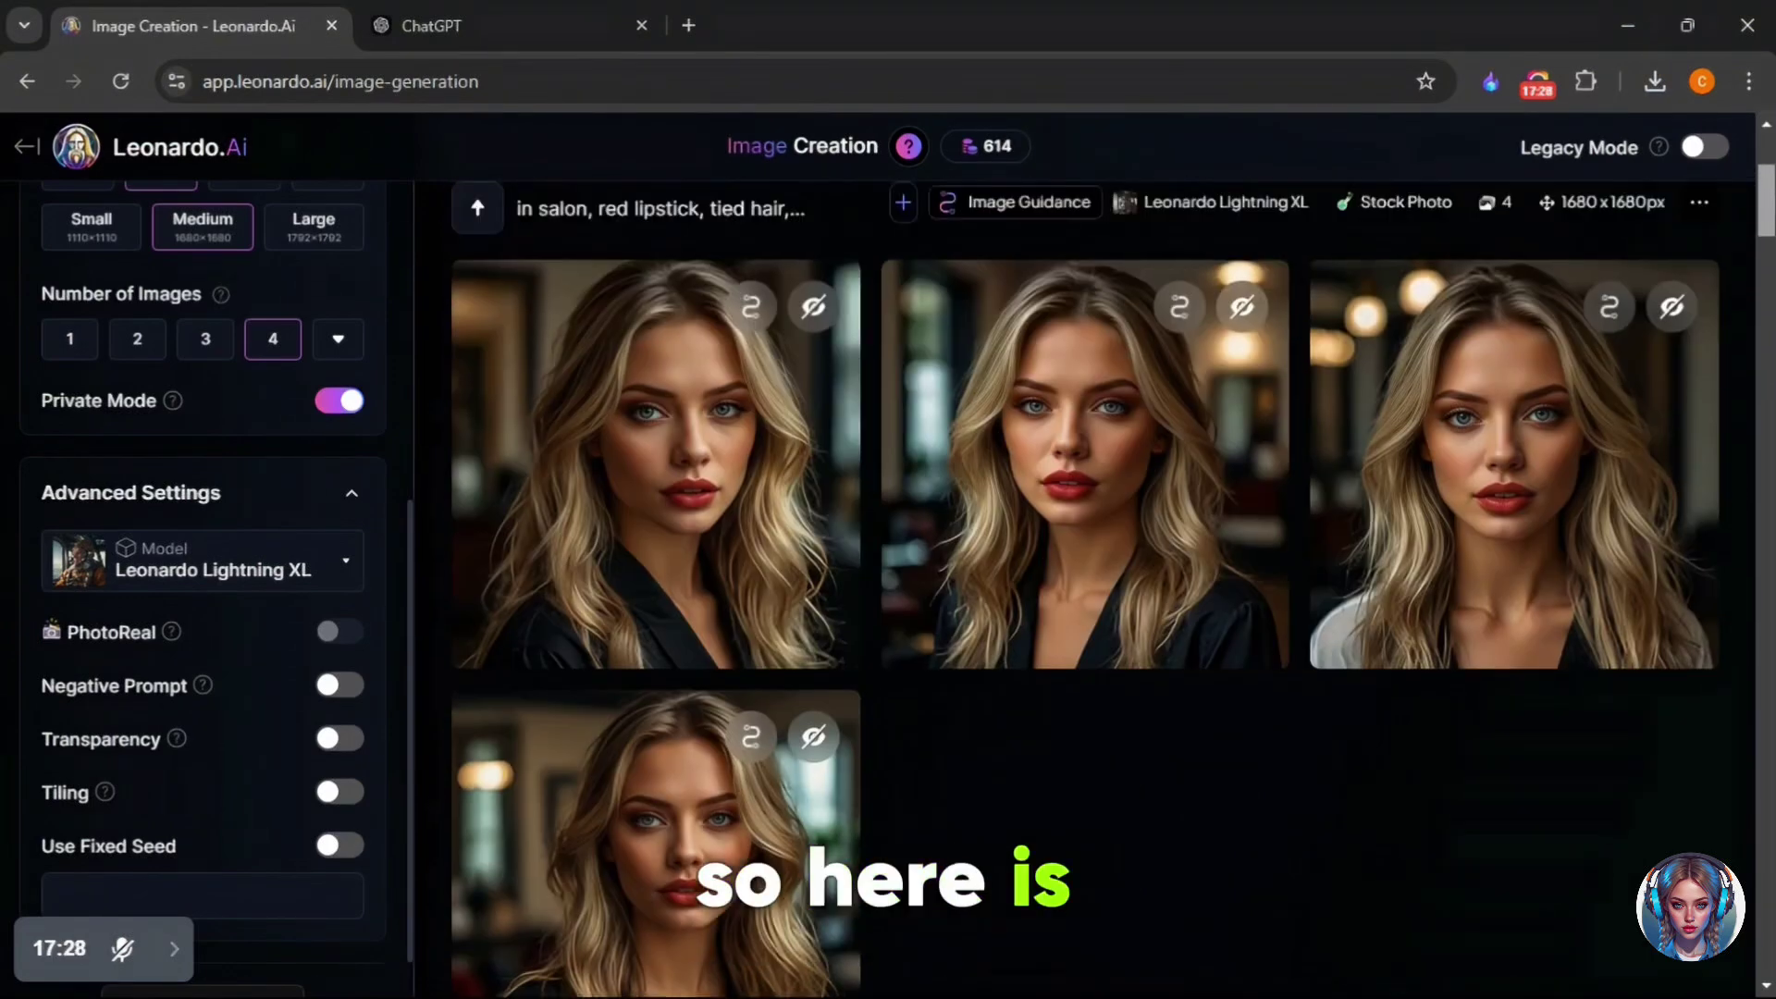
pyautogui.click(685, 428)
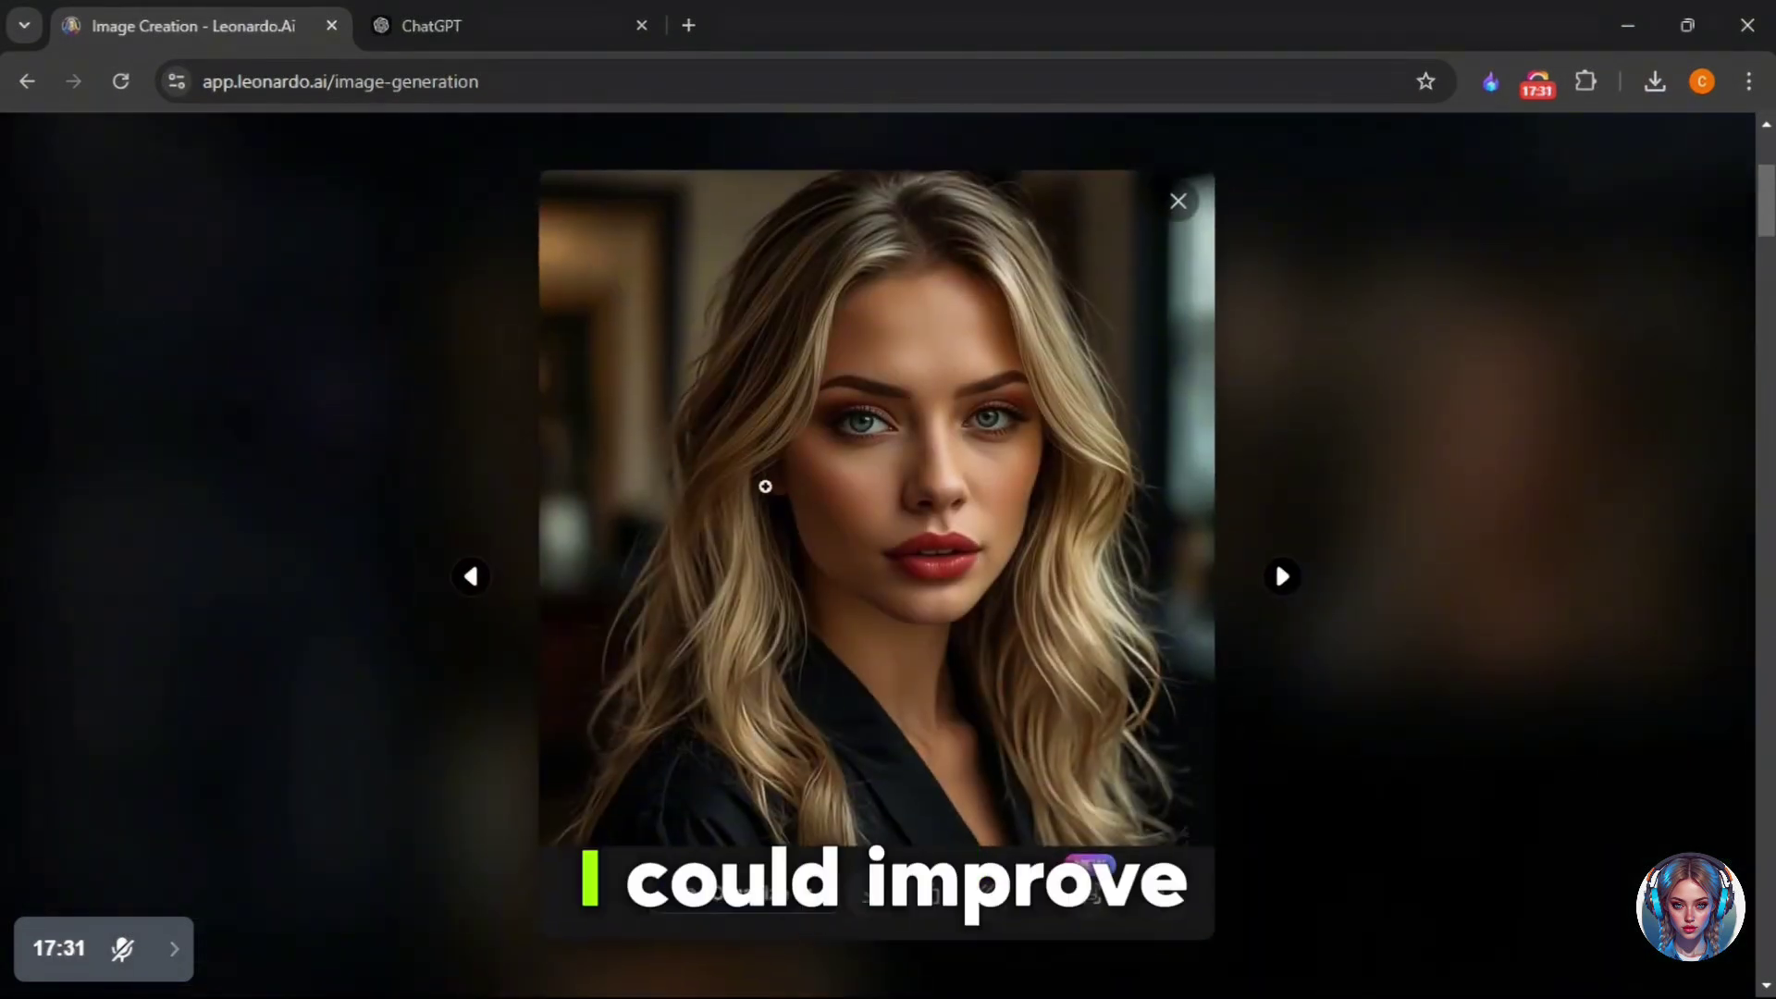
pyautogui.click(910, 499)
pyautogui.click(907, 491)
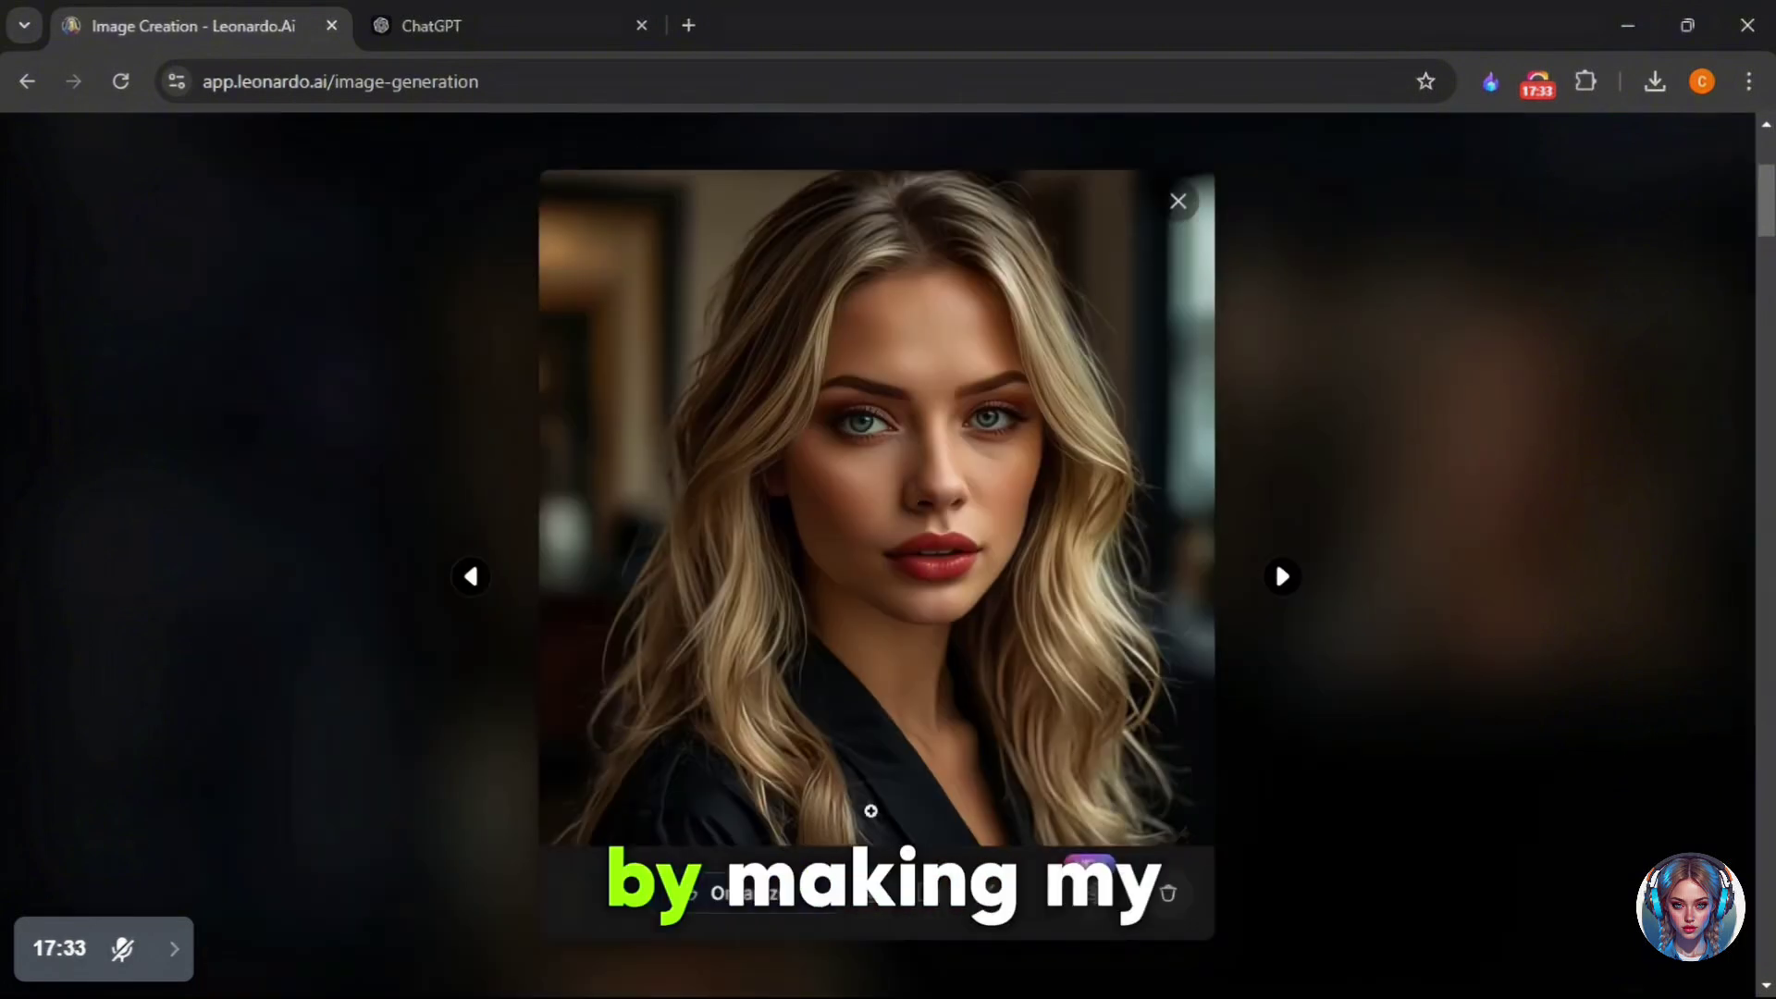
pyautogui.click(870, 892)
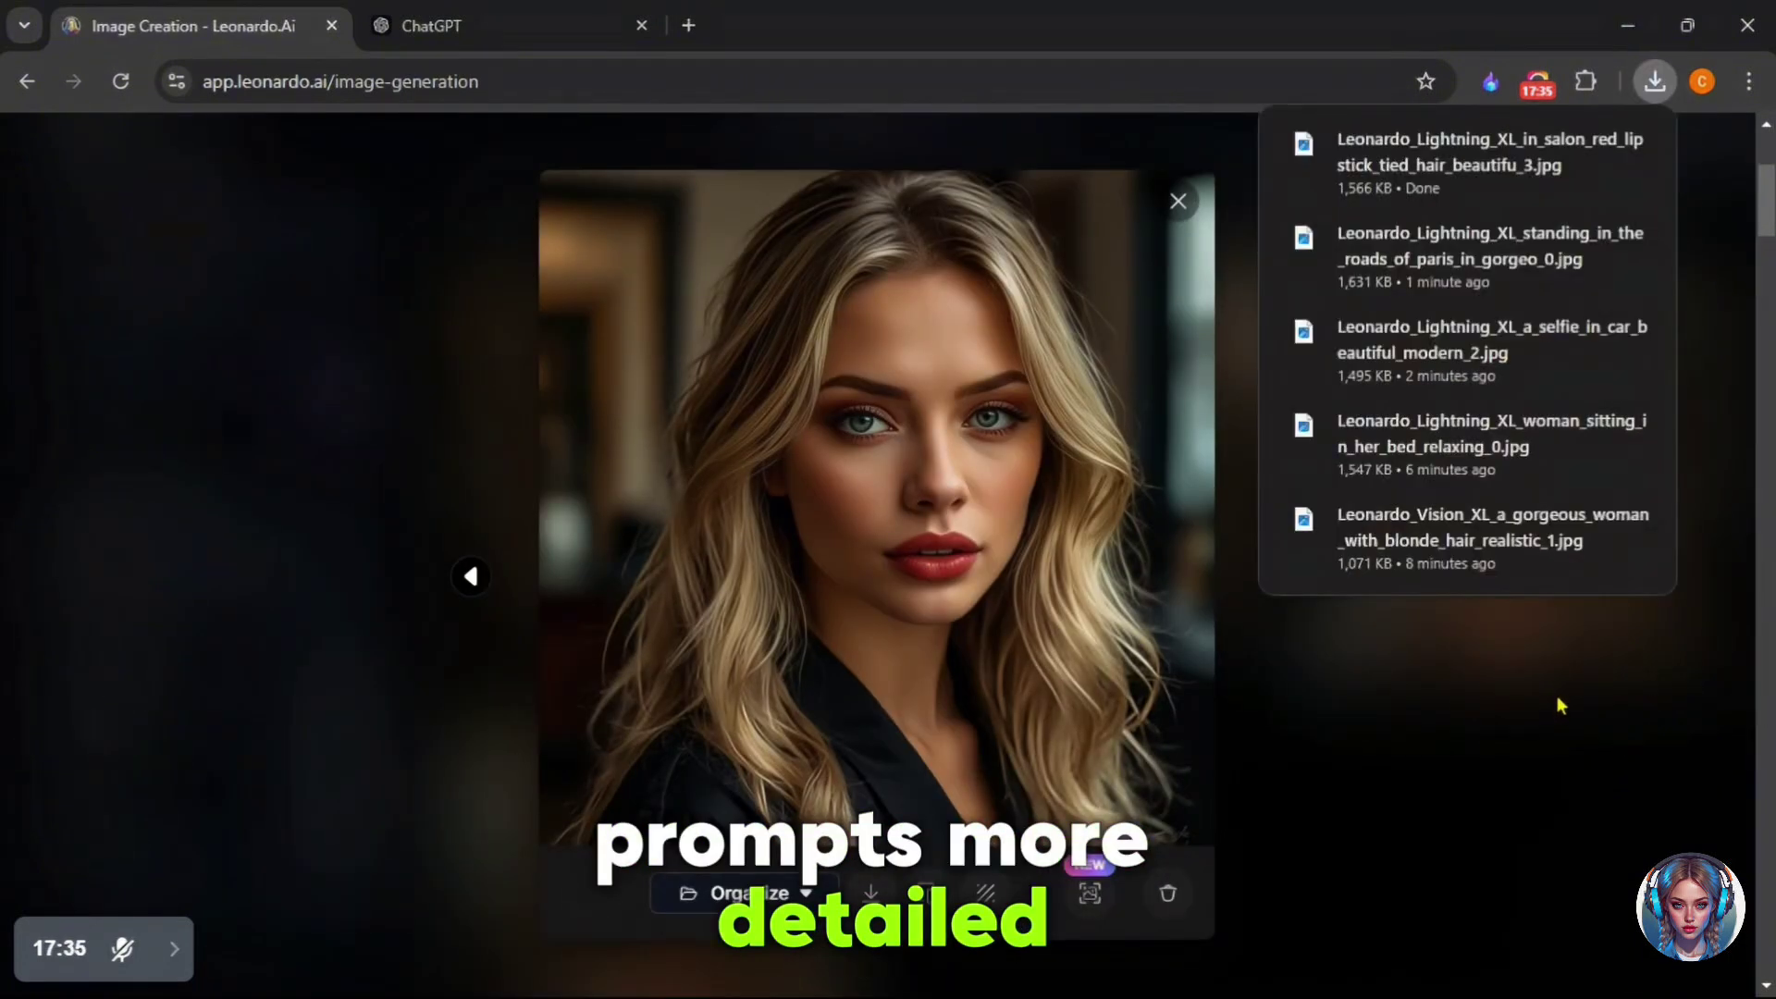
pyautogui.click(1543, 793)
pyautogui.click(1543, 794)
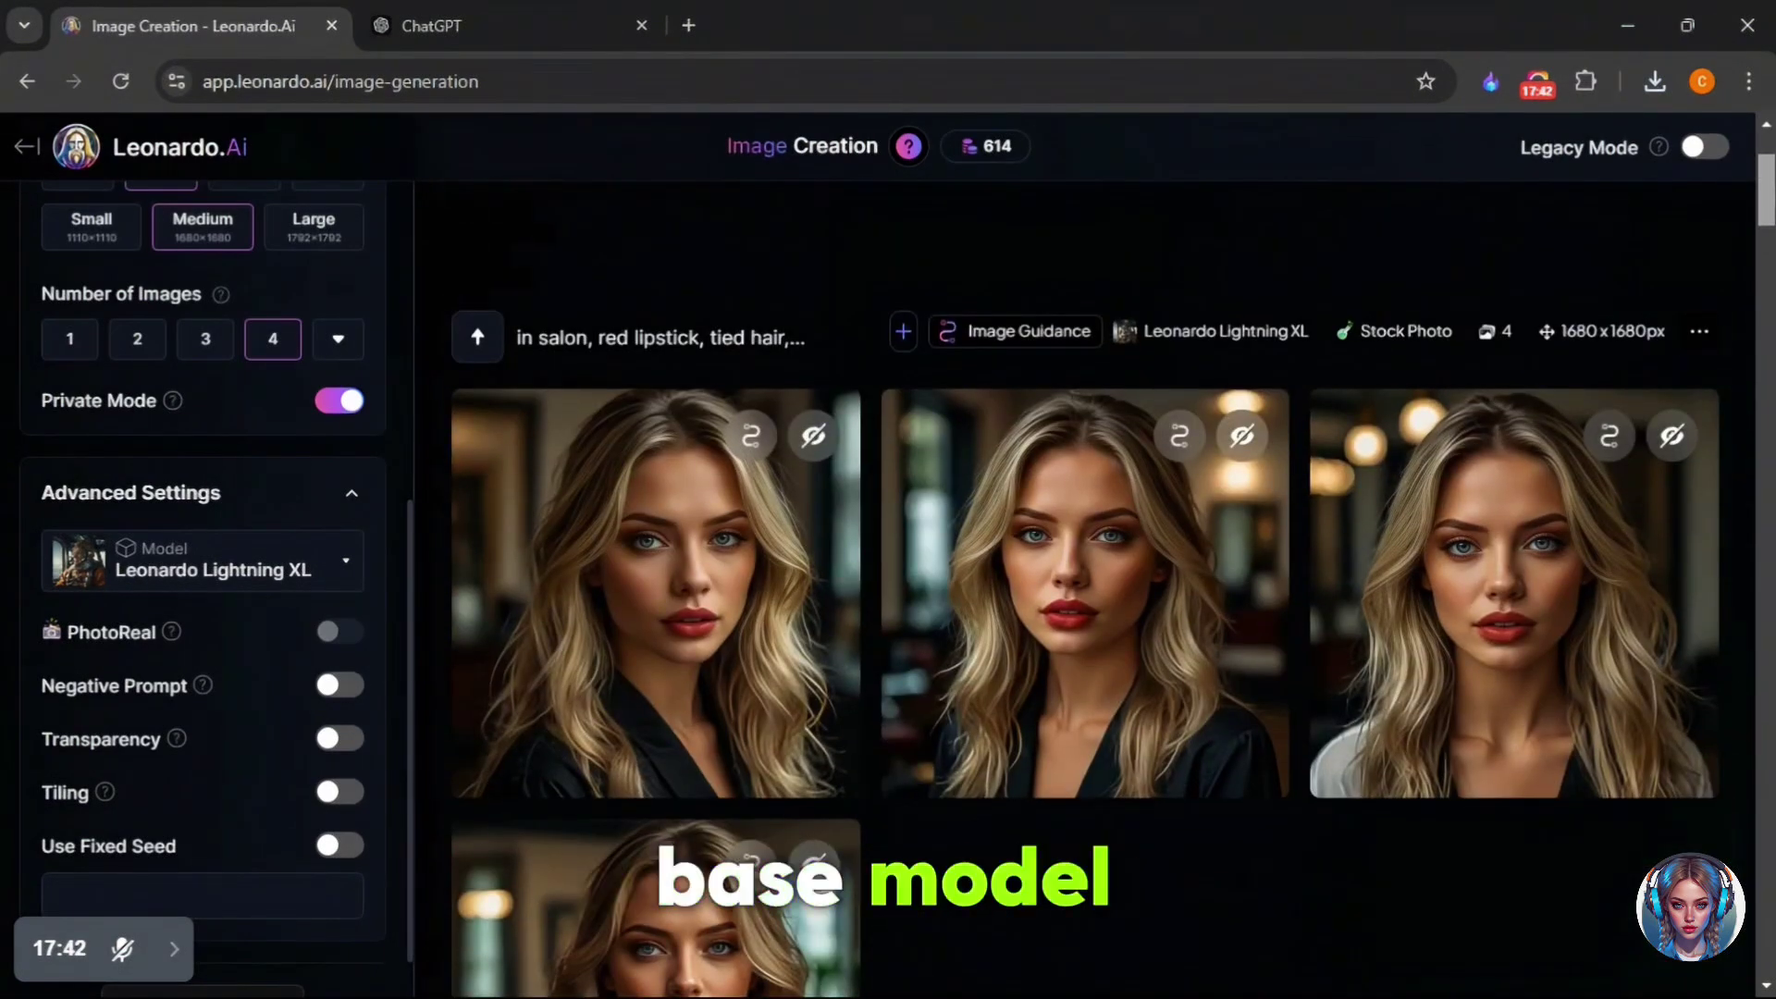
pyautogui.scroll(1, 1084, 589)
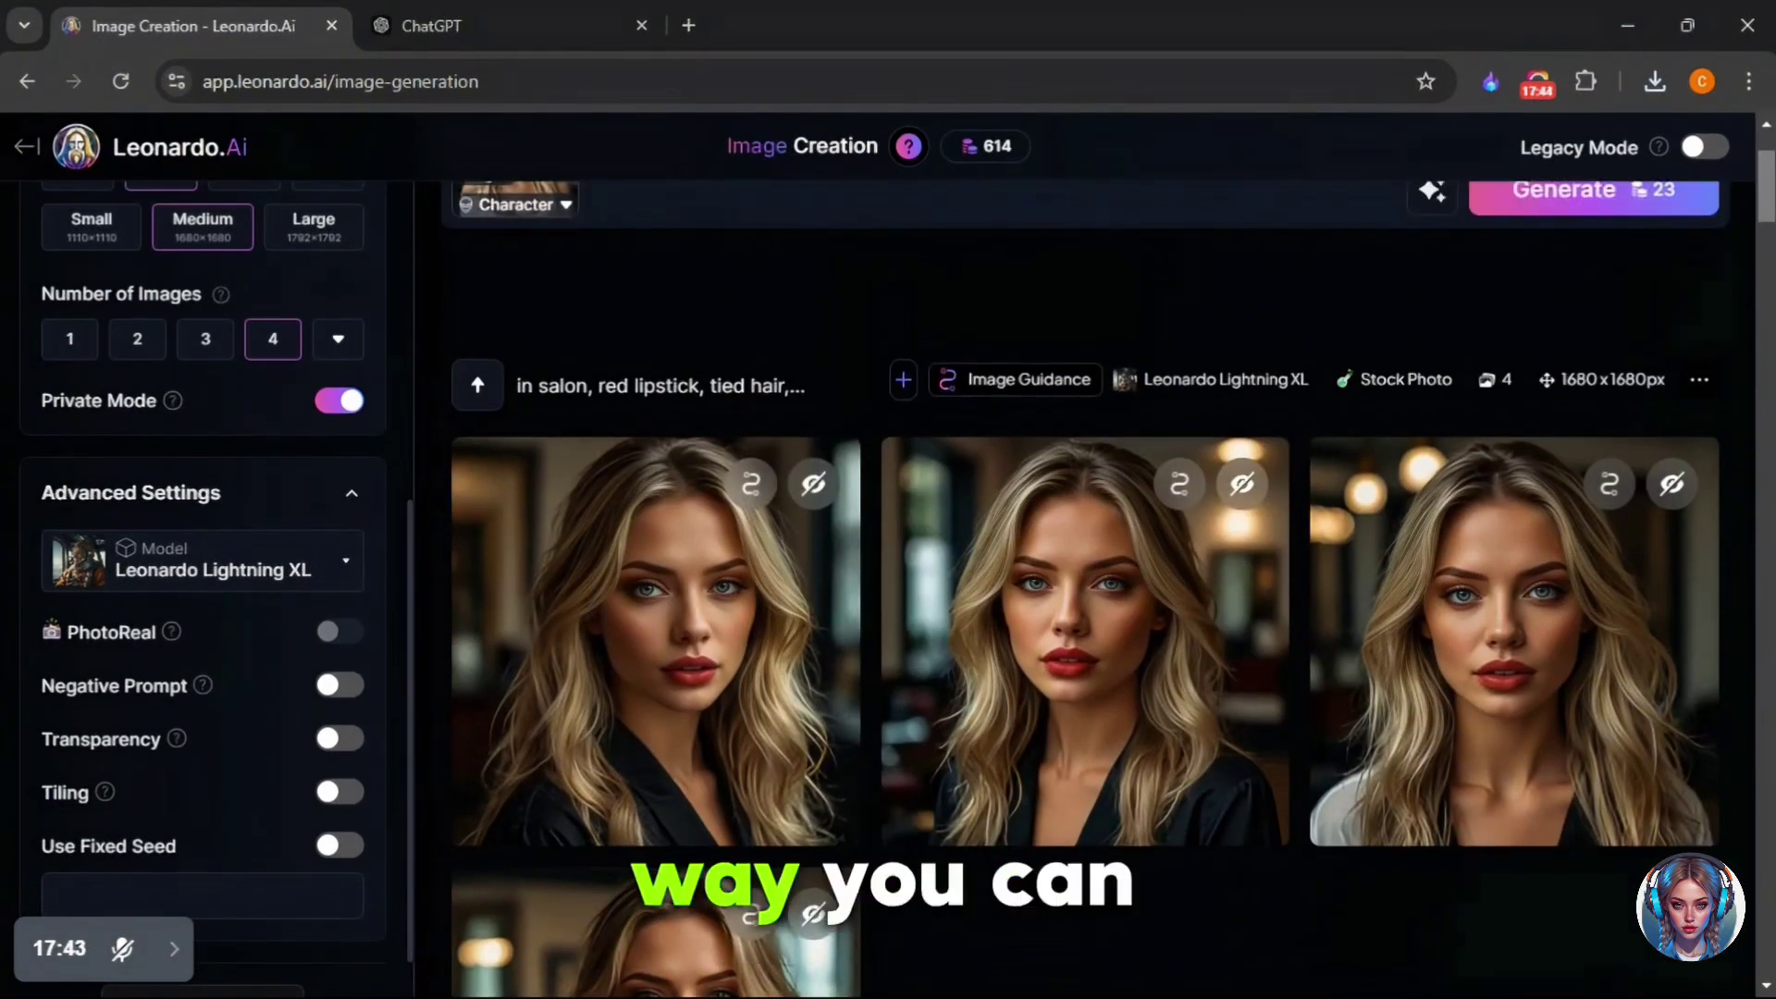